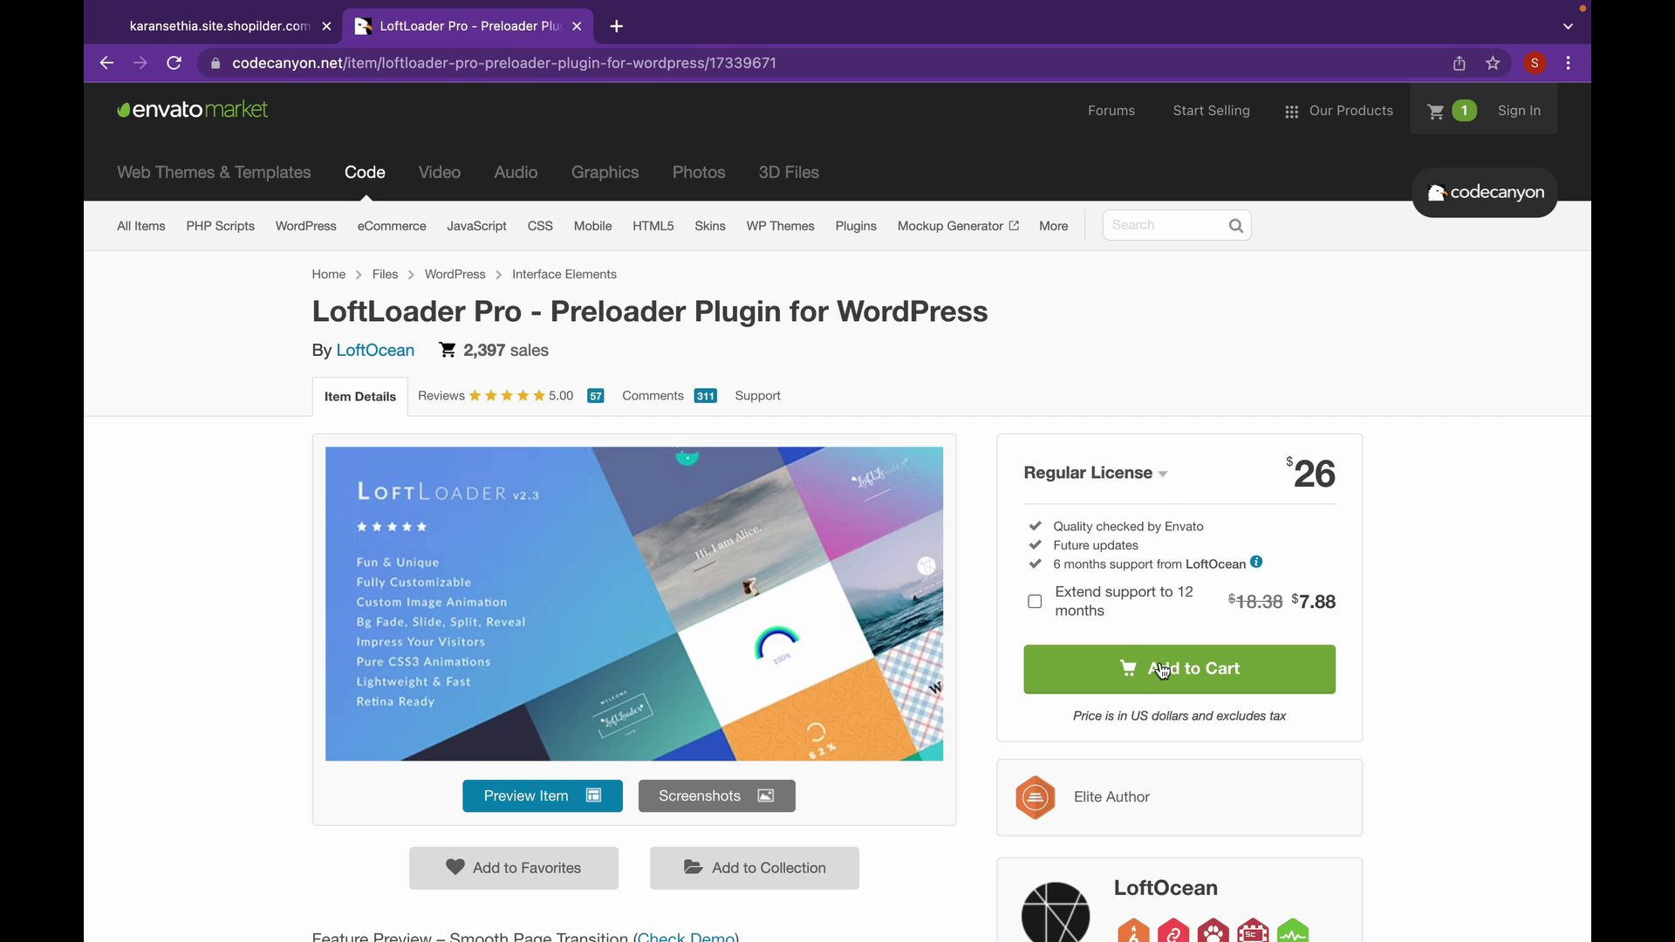
Add LoftLoader Pro to the CodeCanyon cart and close the store tab to return to the site
click(1163, 669)
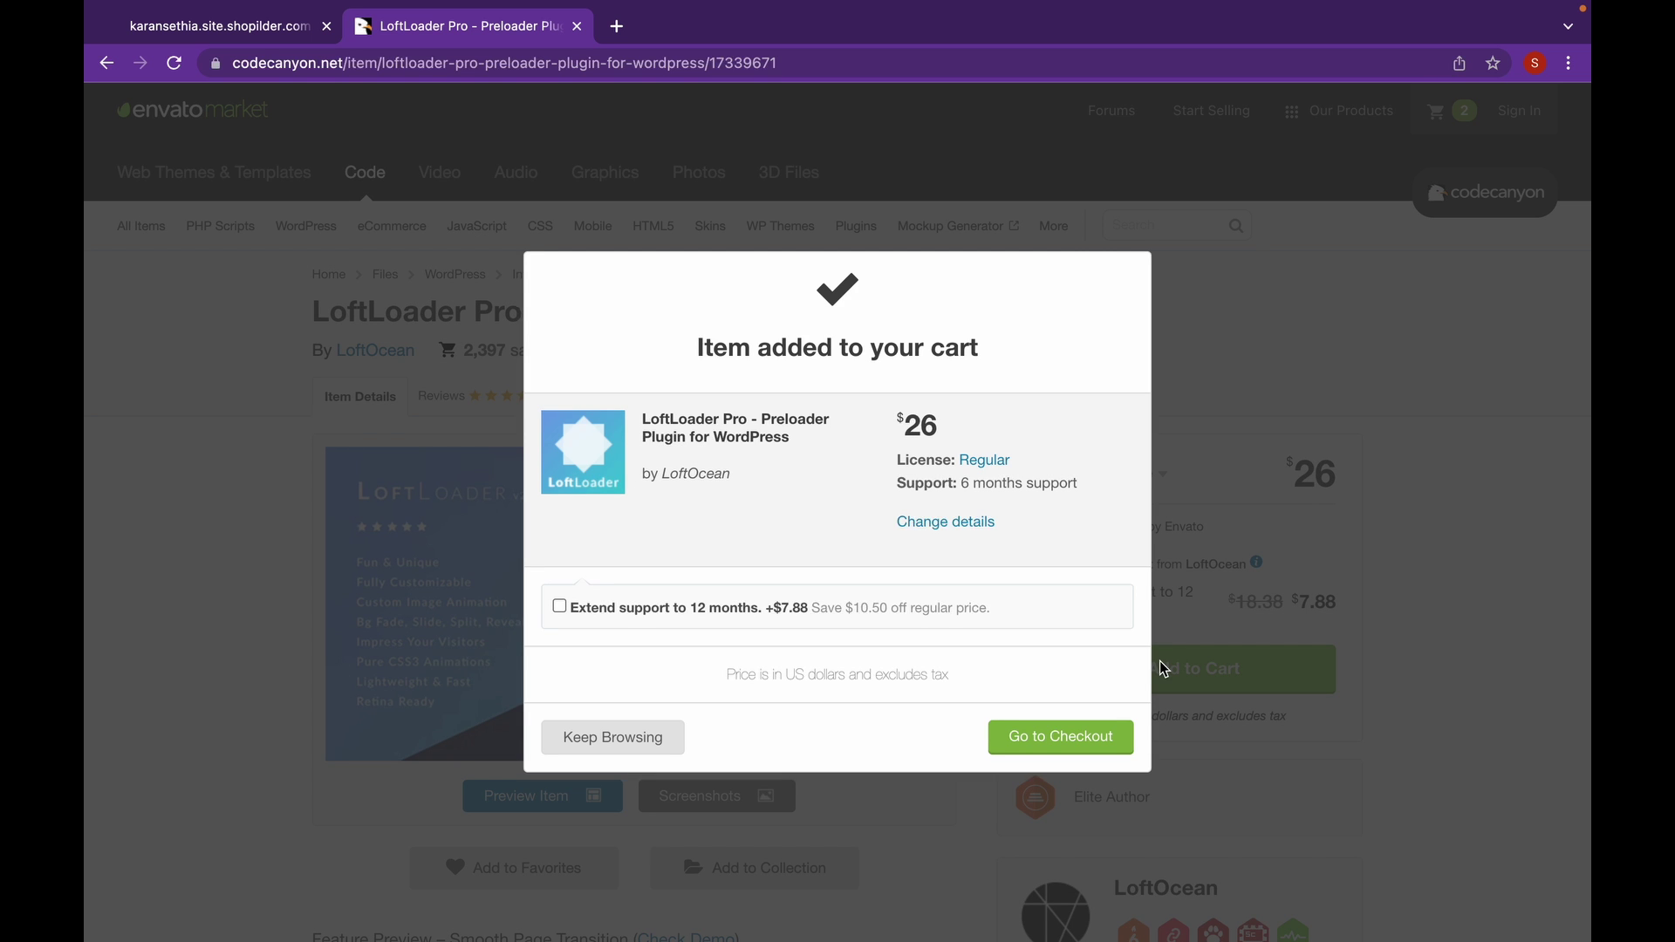
click(577, 26)
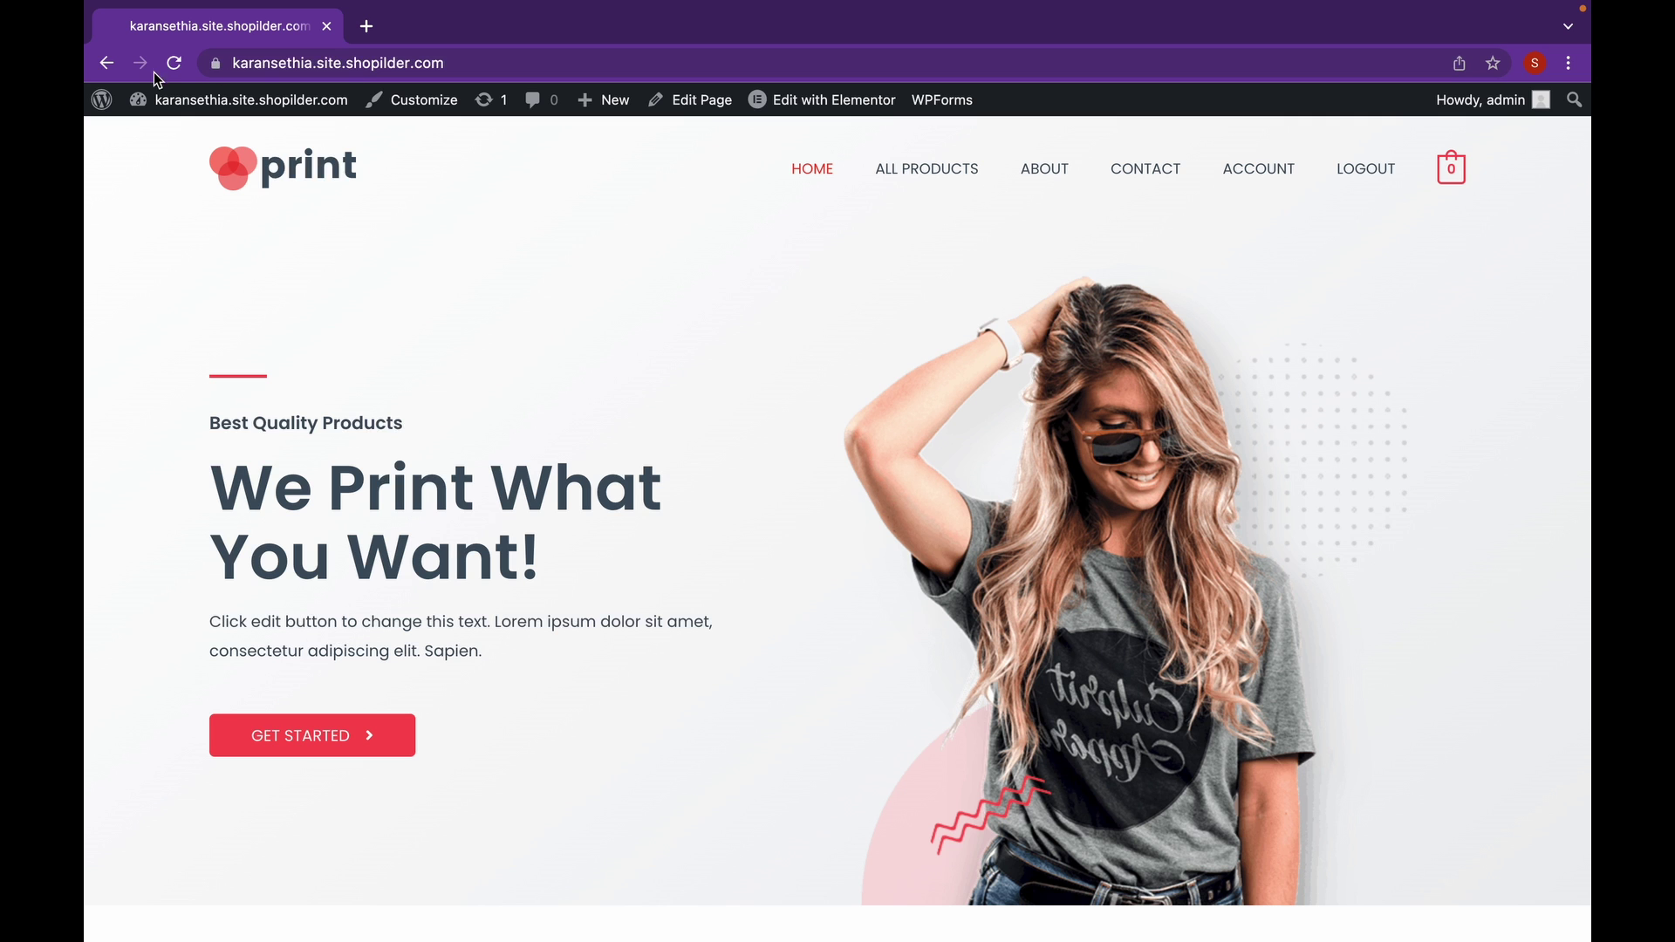
Upload the downloaded codecanyon LoftLoader Pro zip as a new plugin and install it
click(177, 98)
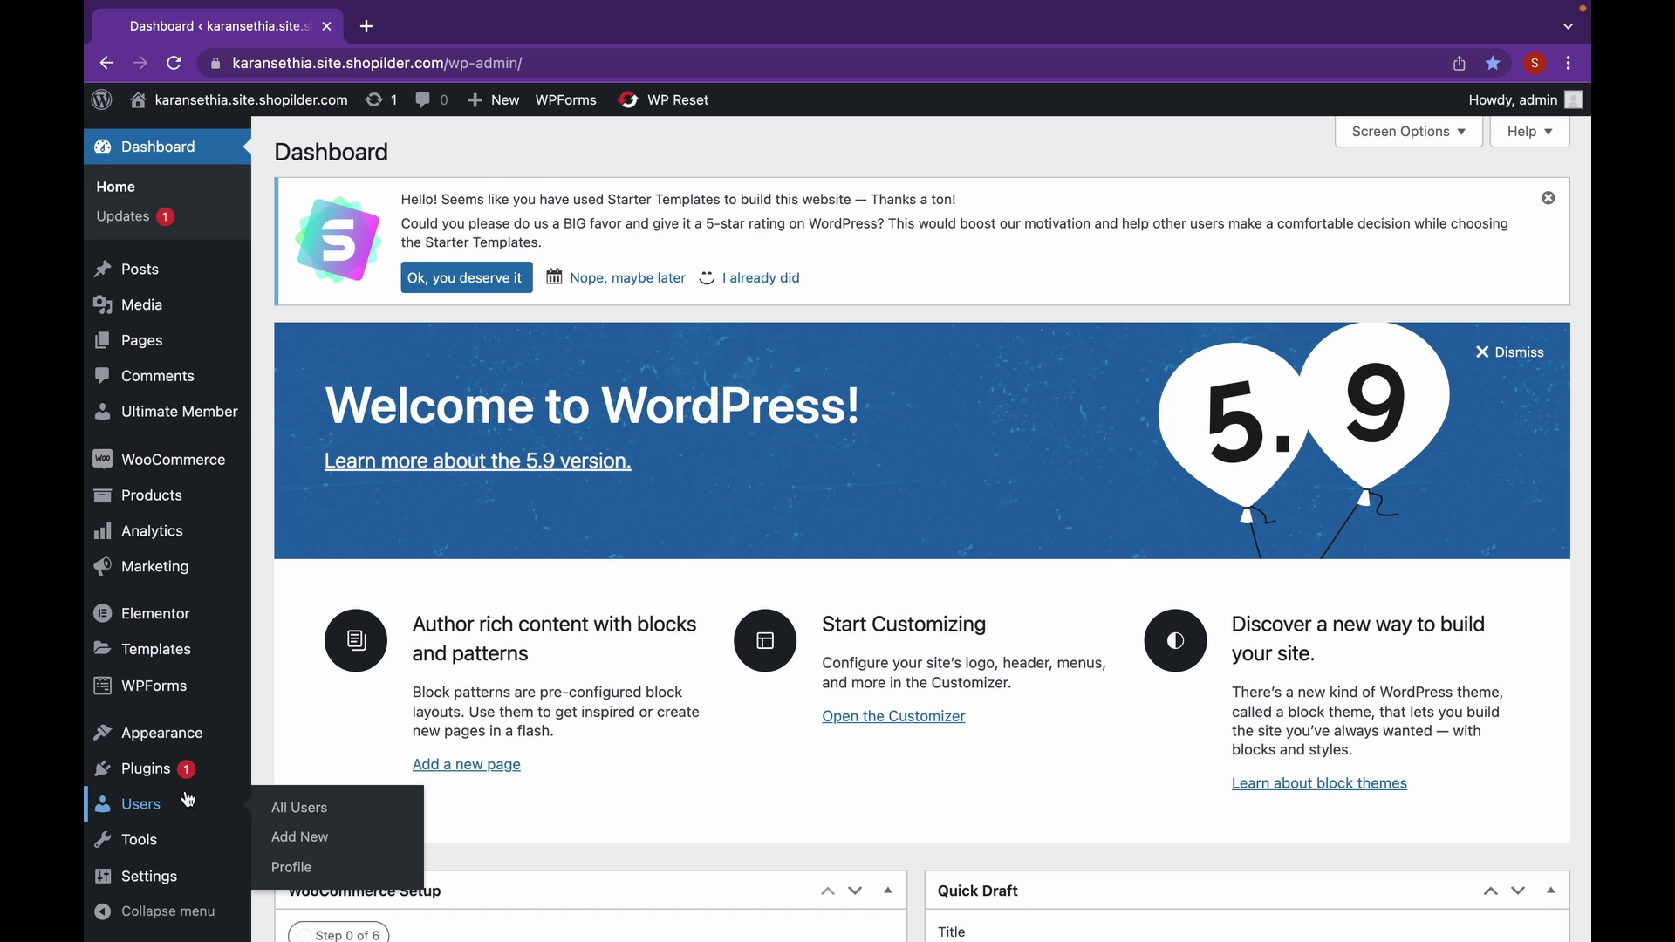
mouse_move(198, 786)
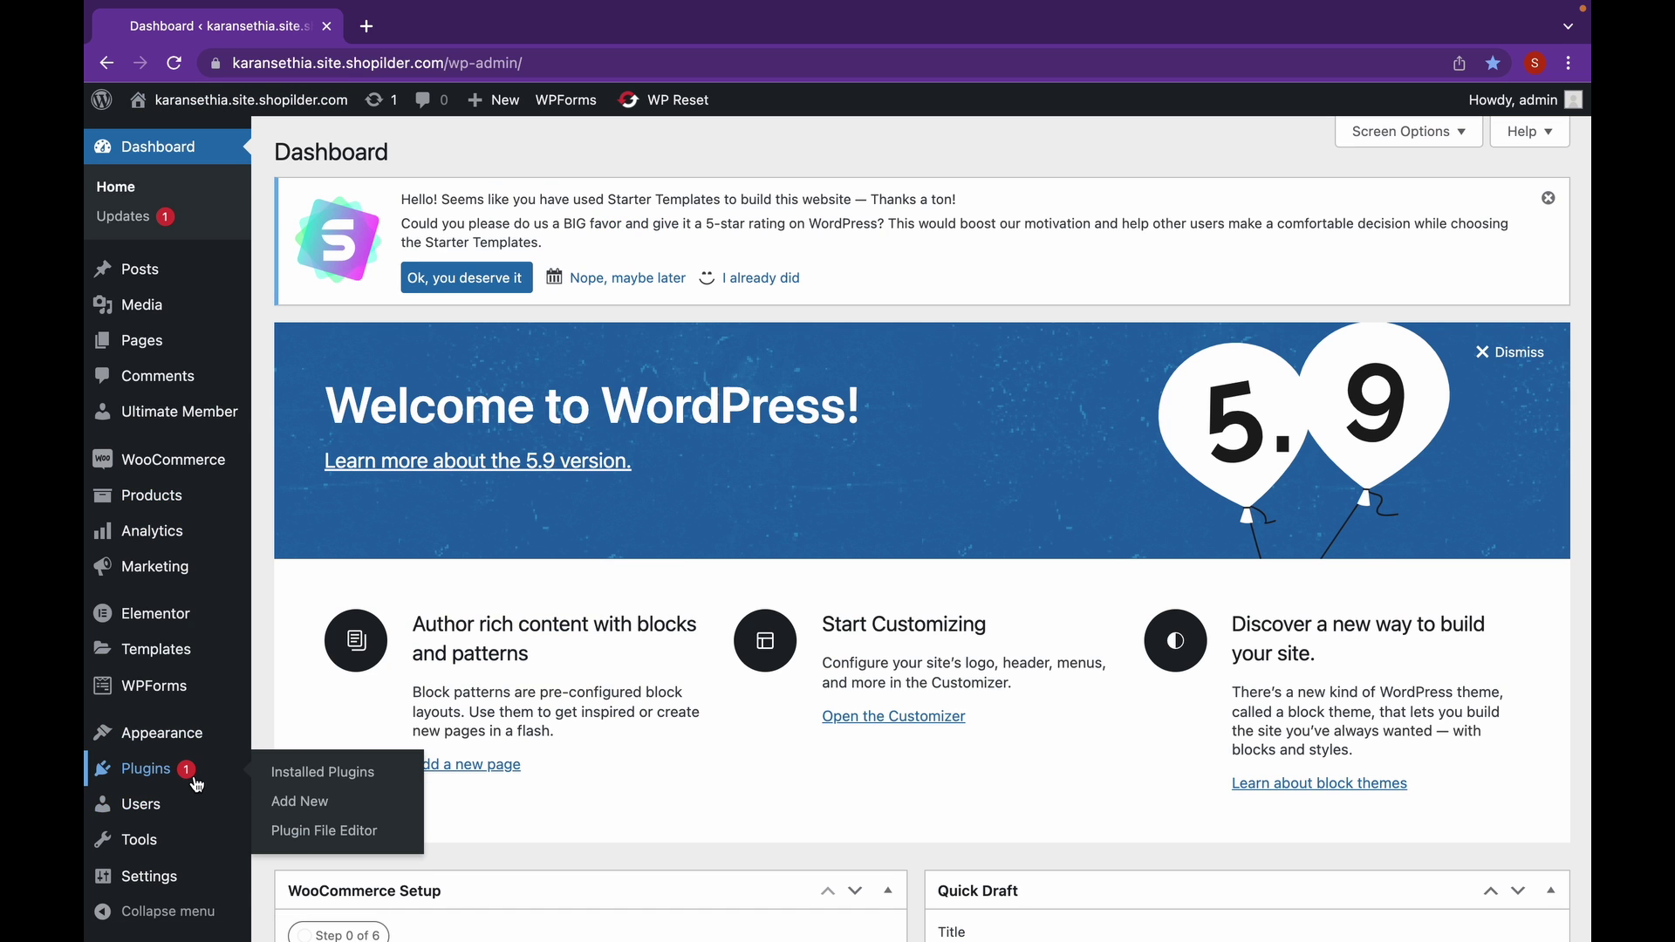
click(307, 802)
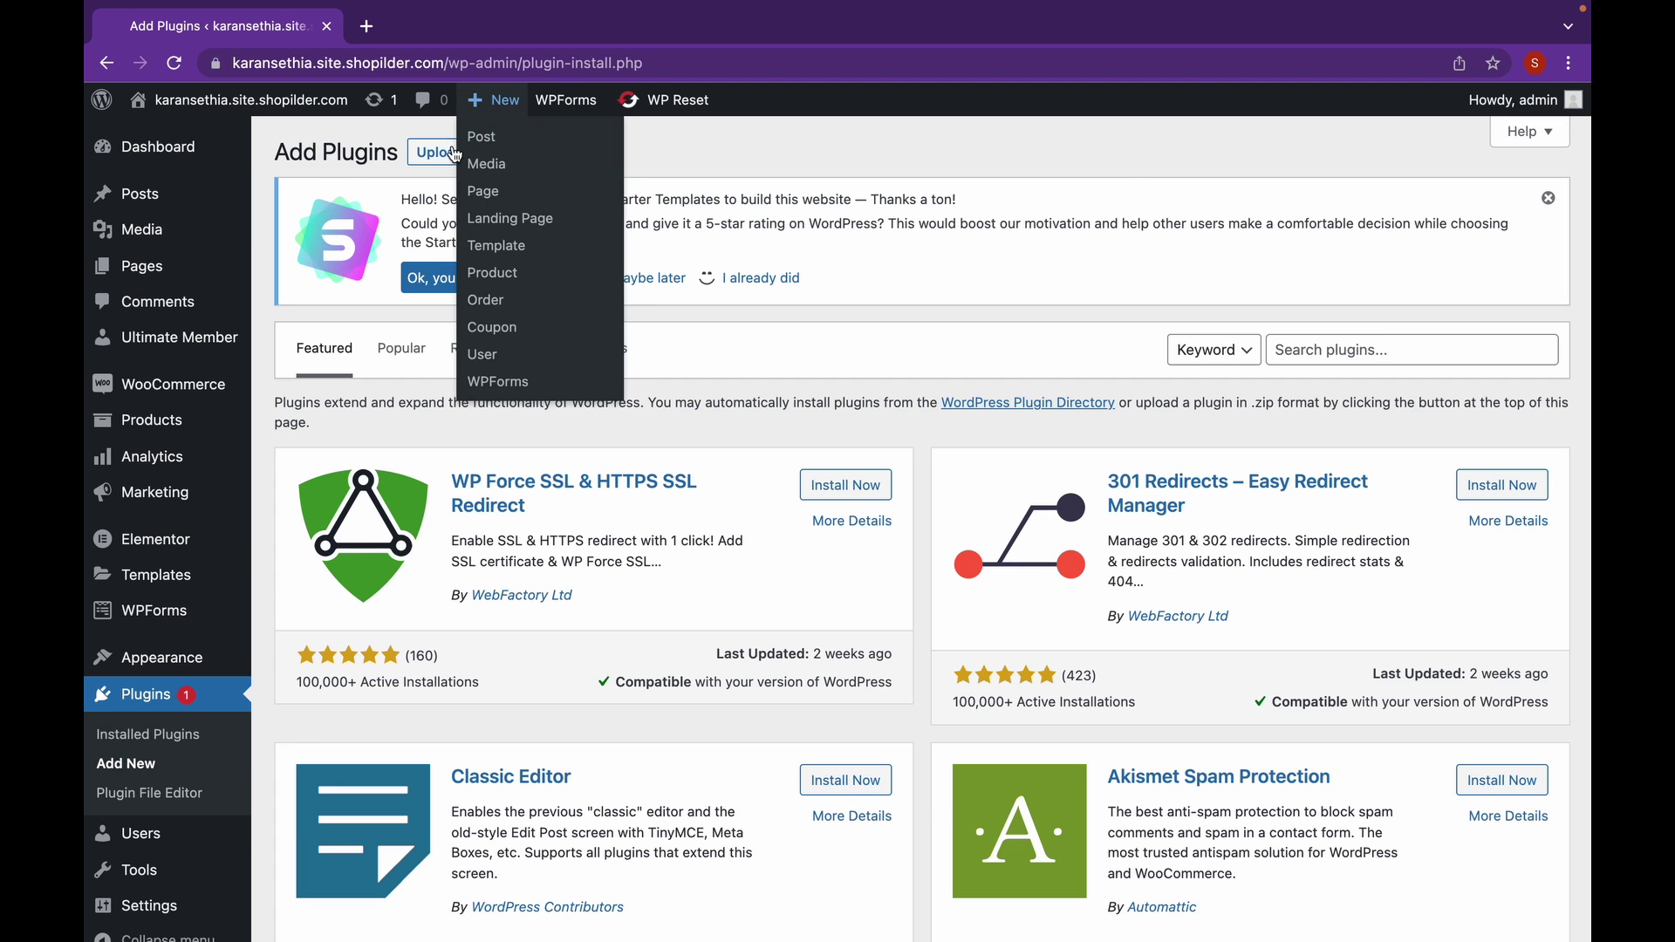
click(437, 153)
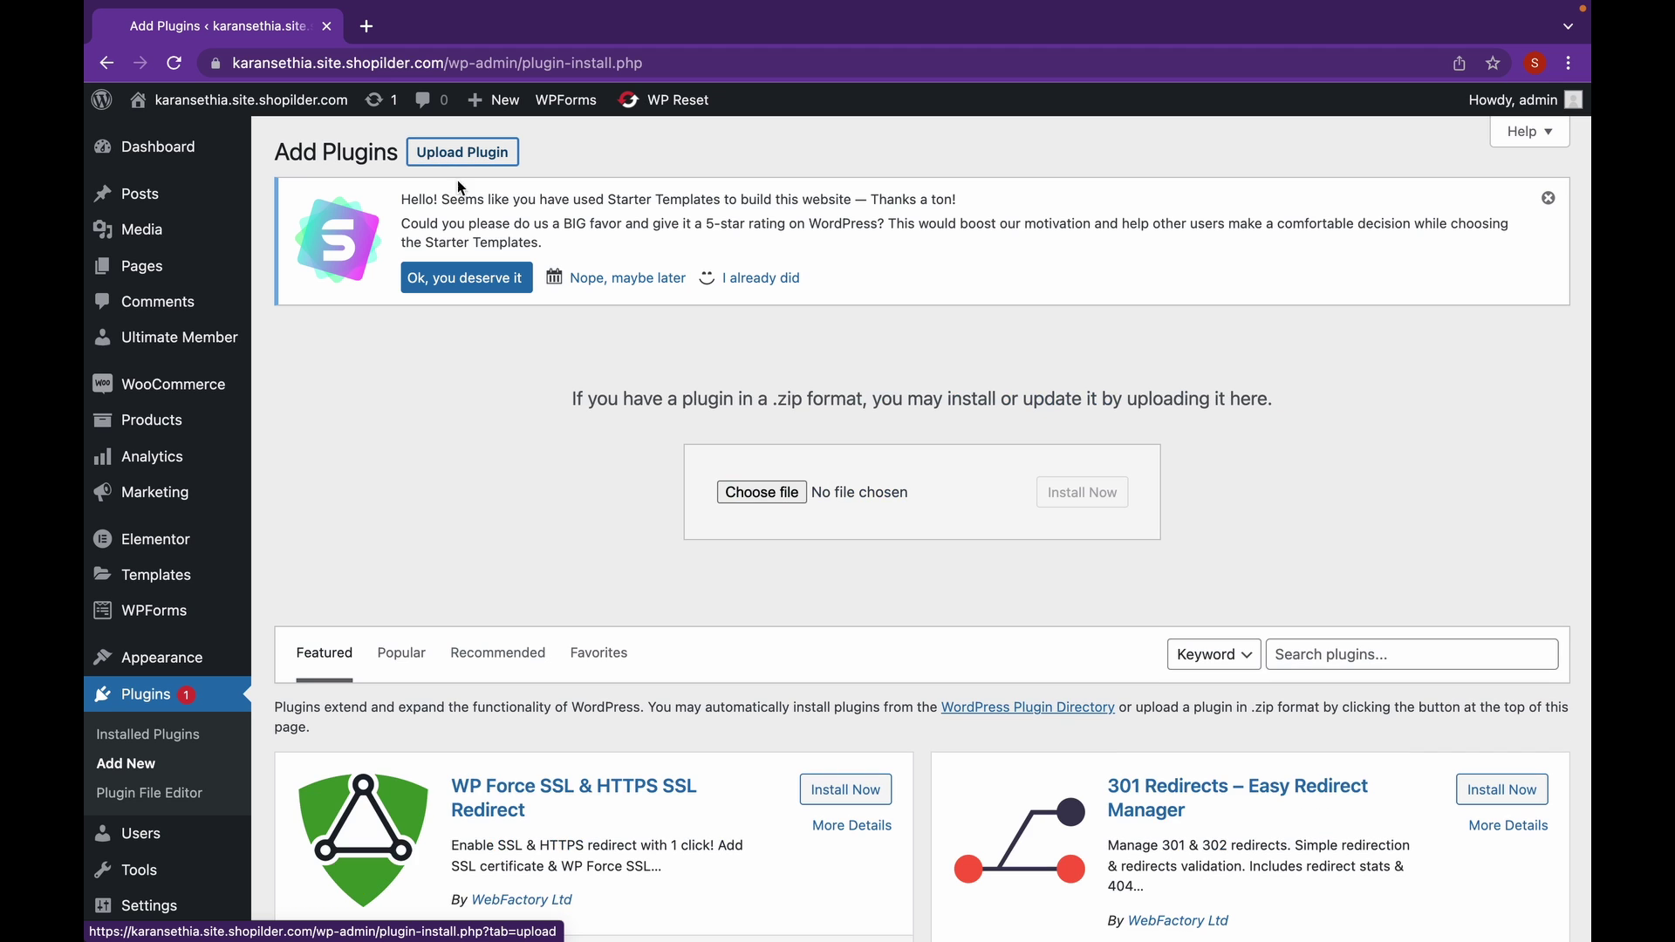
click(788, 494)
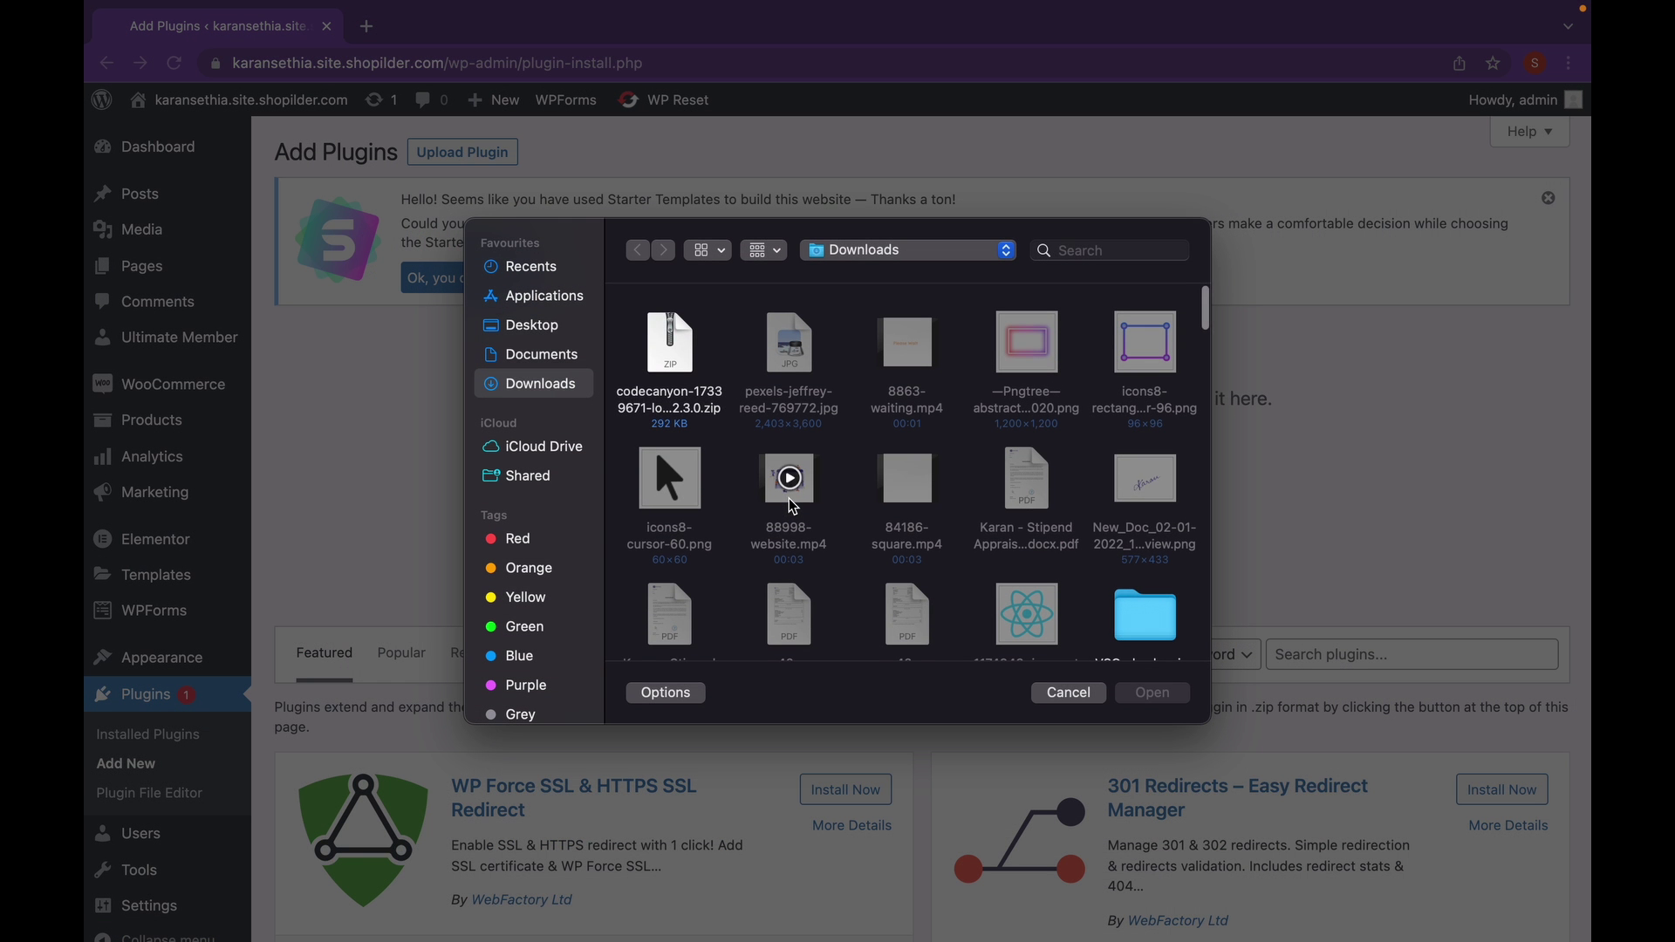
click(683, 413)
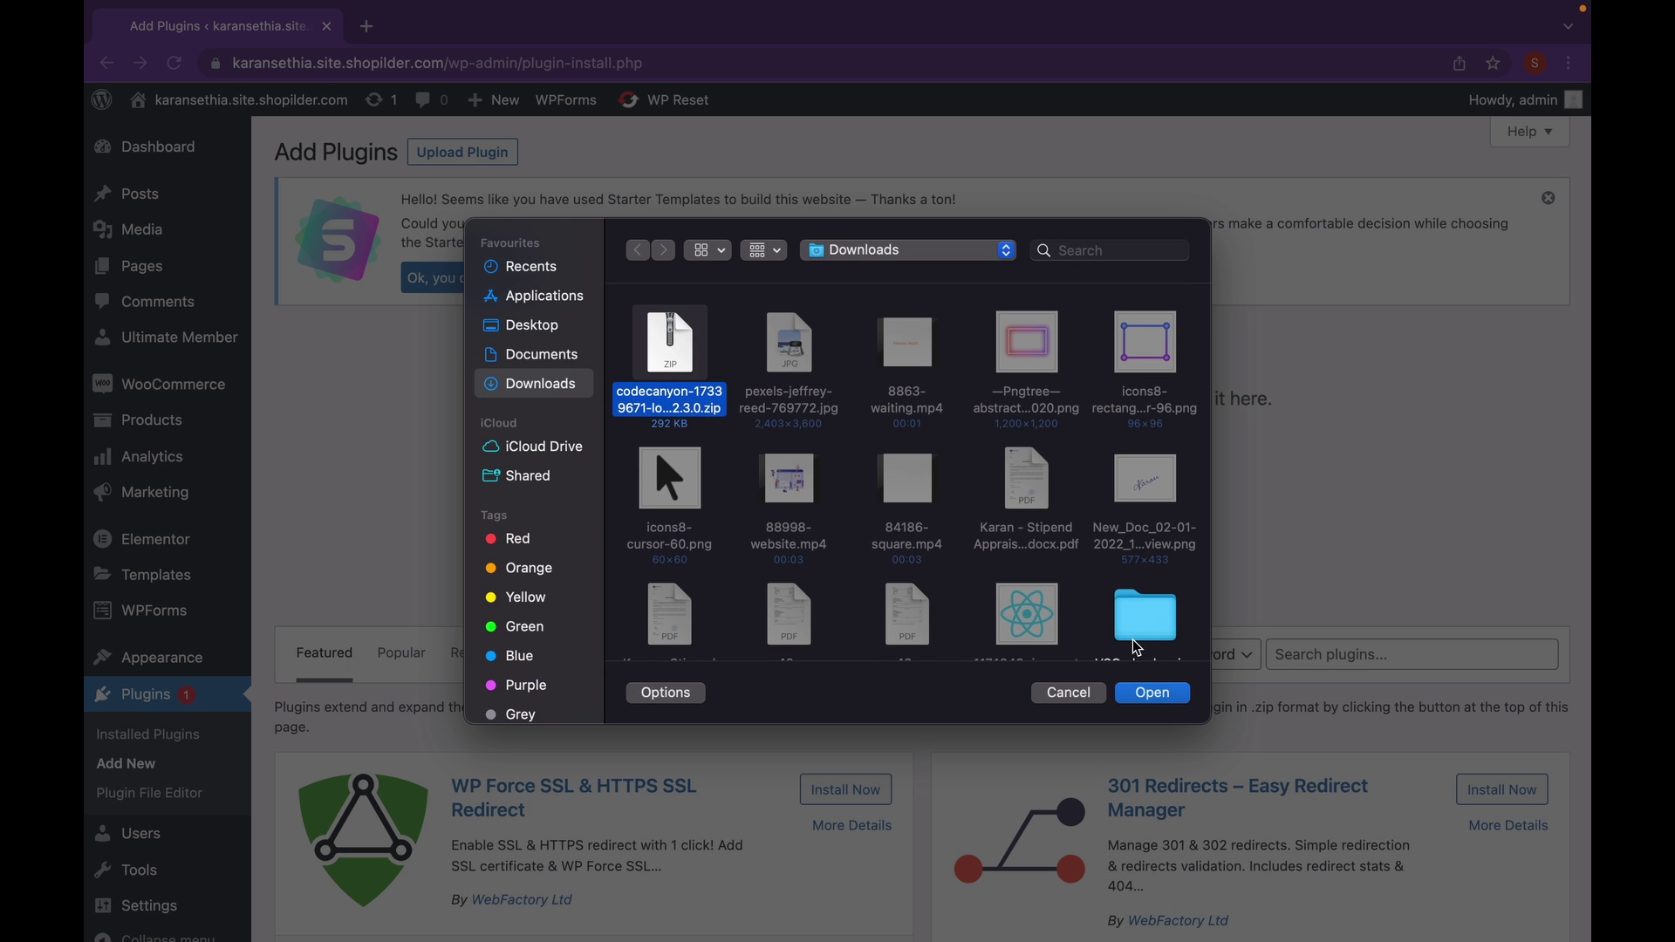
click(1152, 692)
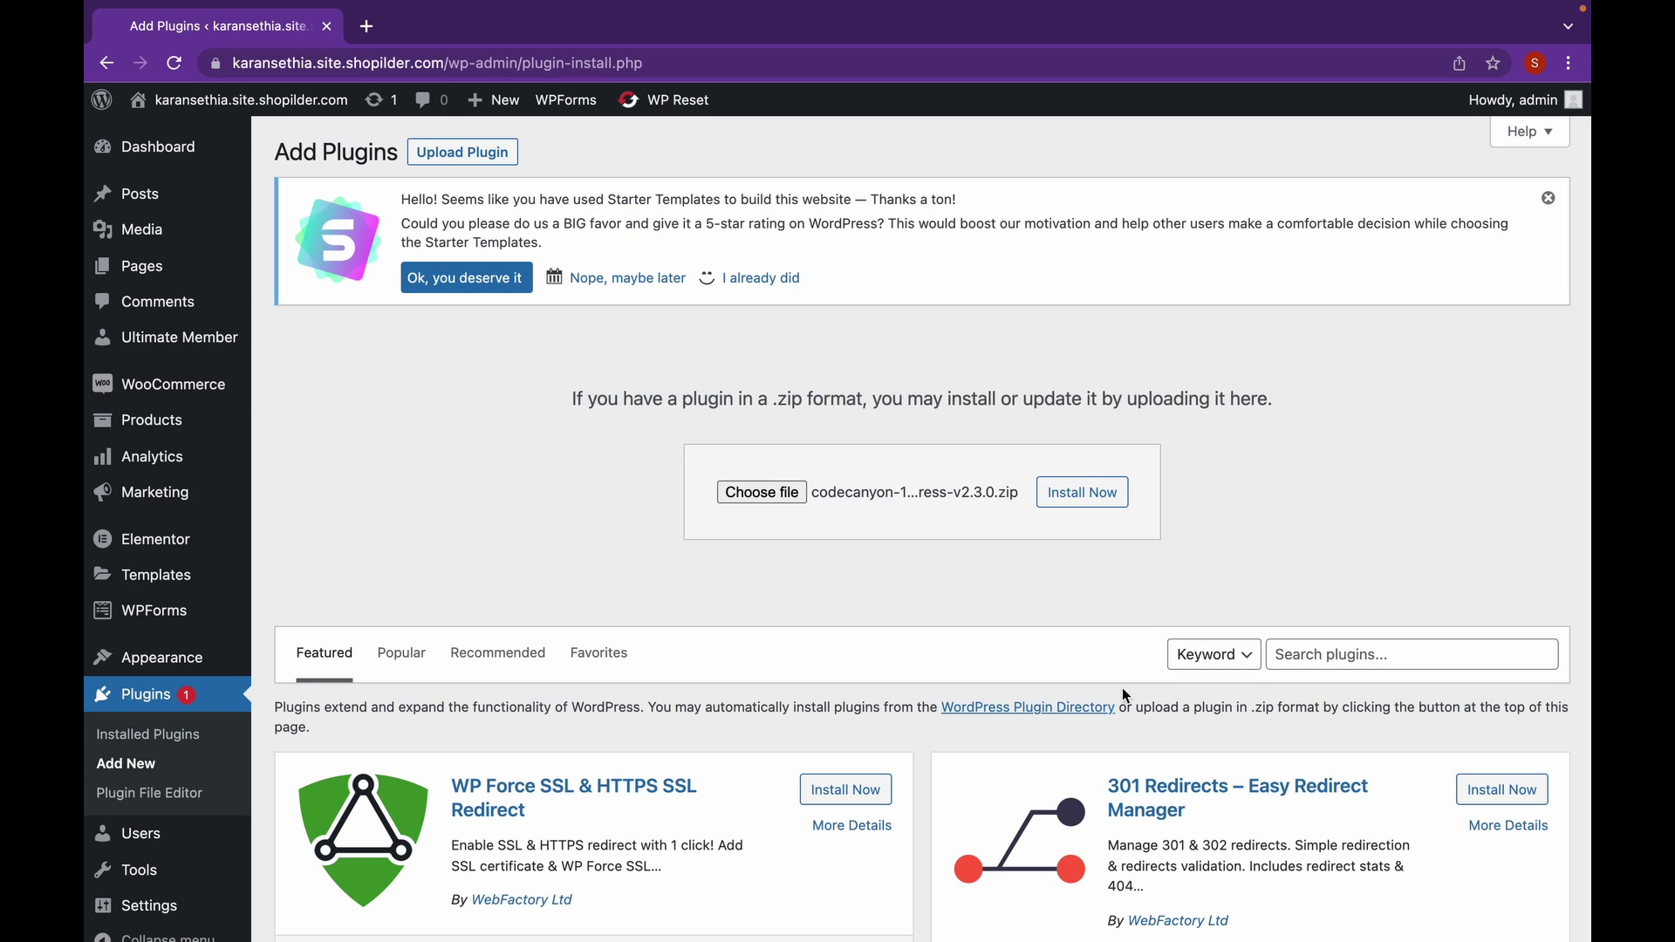
click(1064, 515)
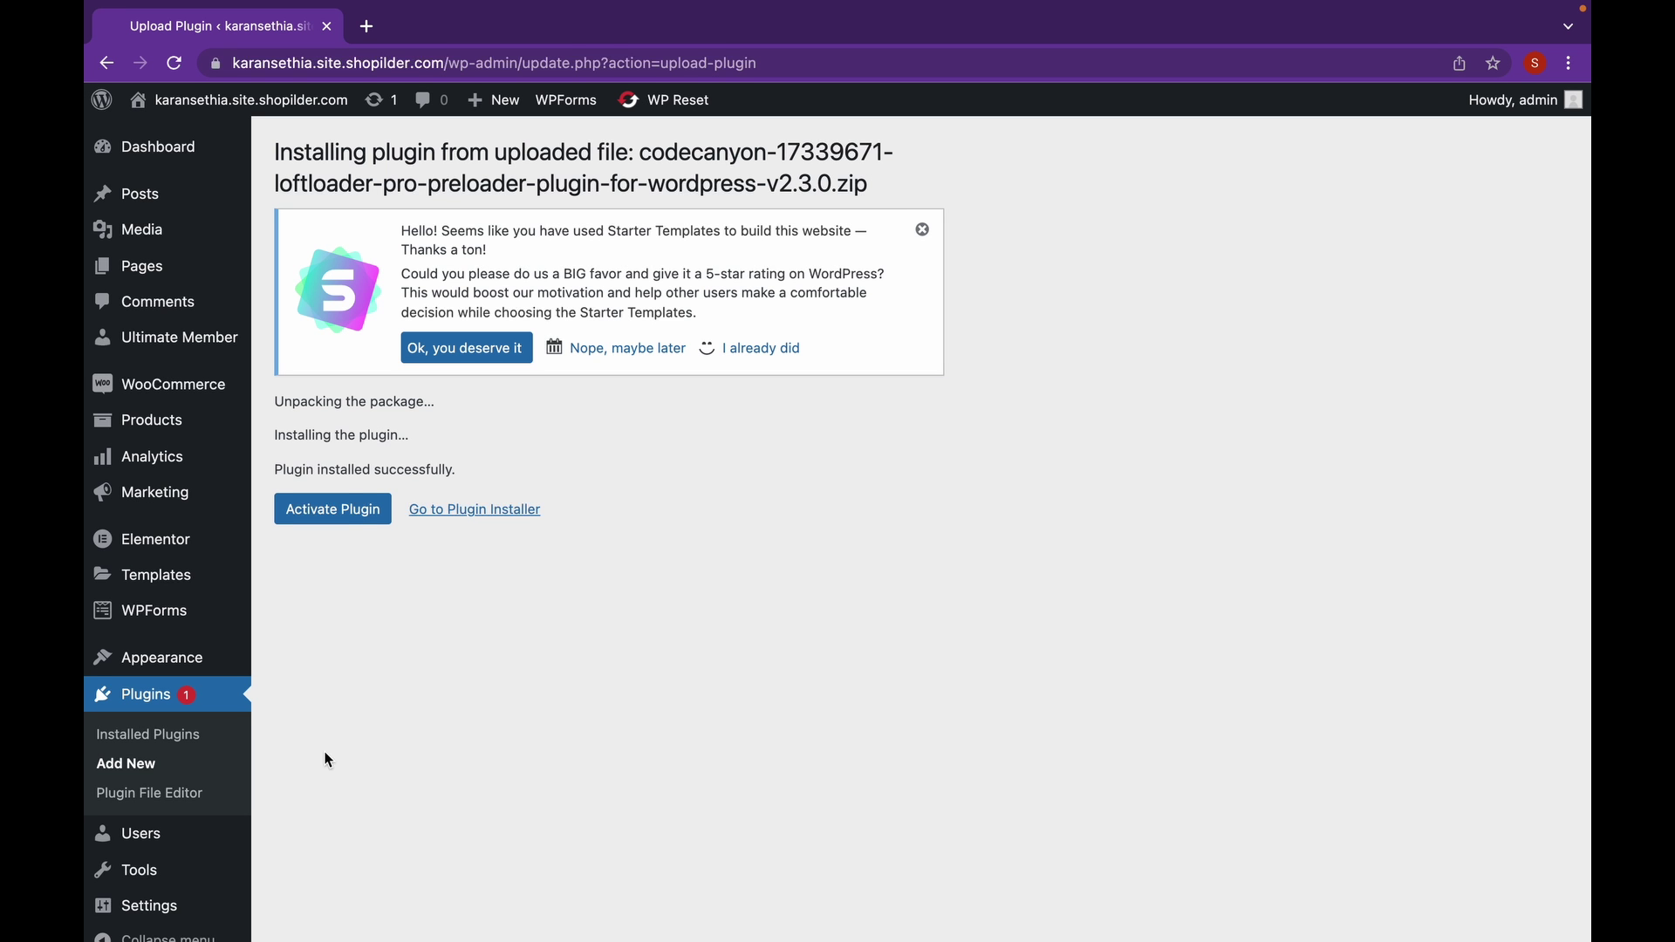
Activate LoftLoader Pro and open its Customize settings from the Plugins list
click(348, 524)
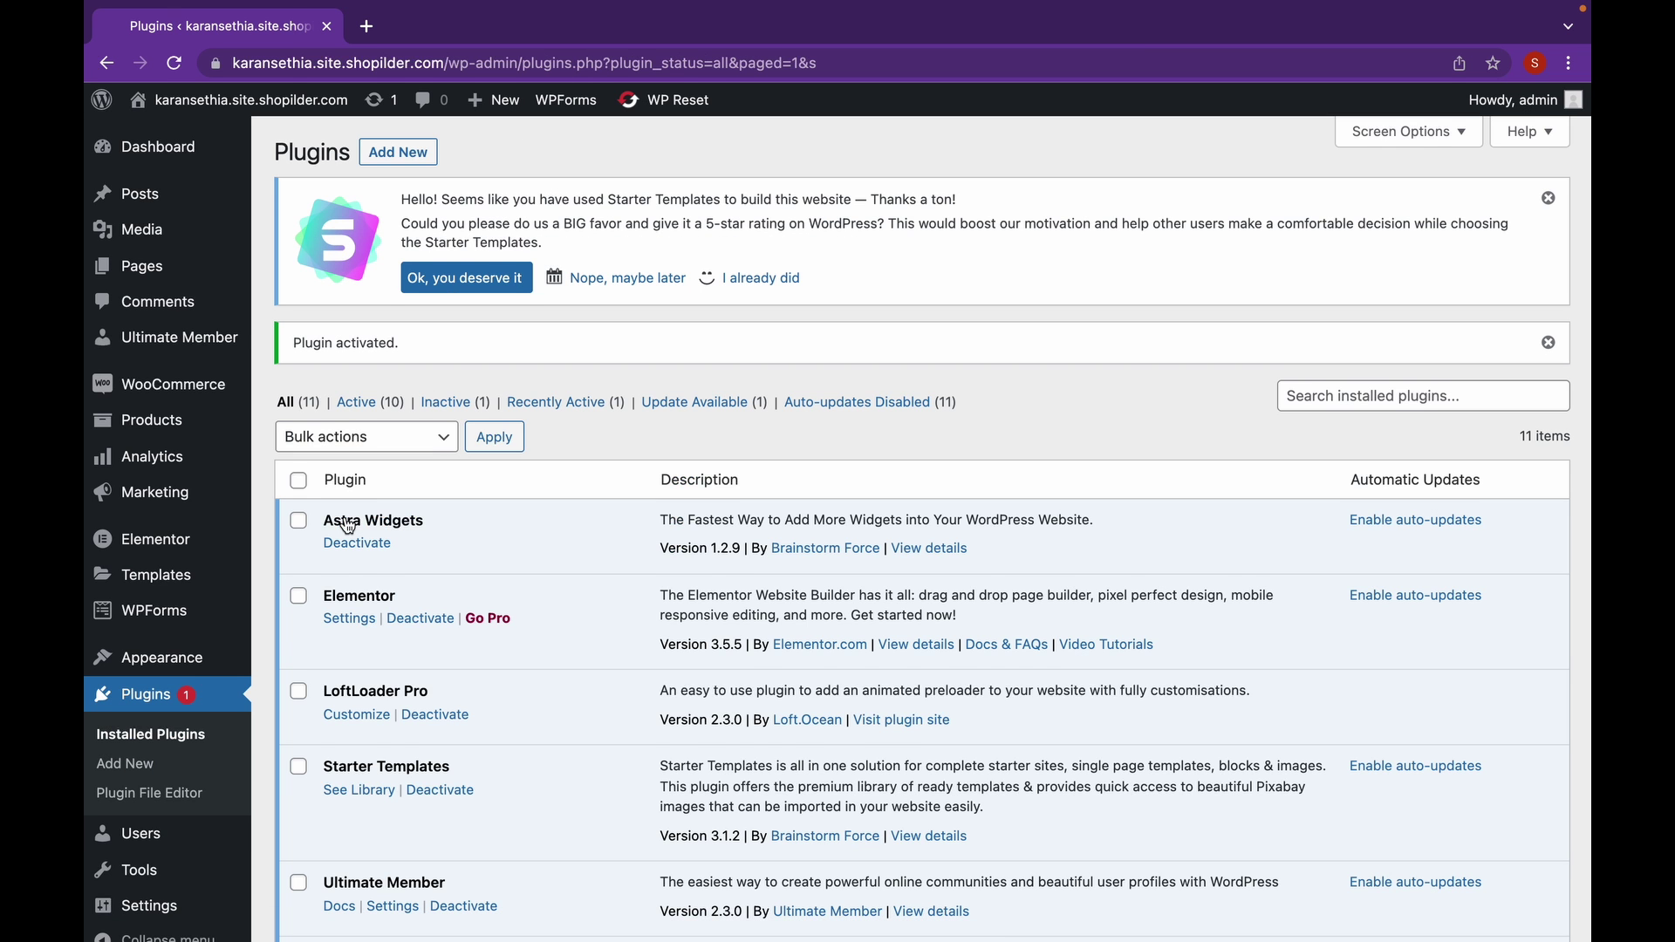
scroll(348, 523, down, 3)
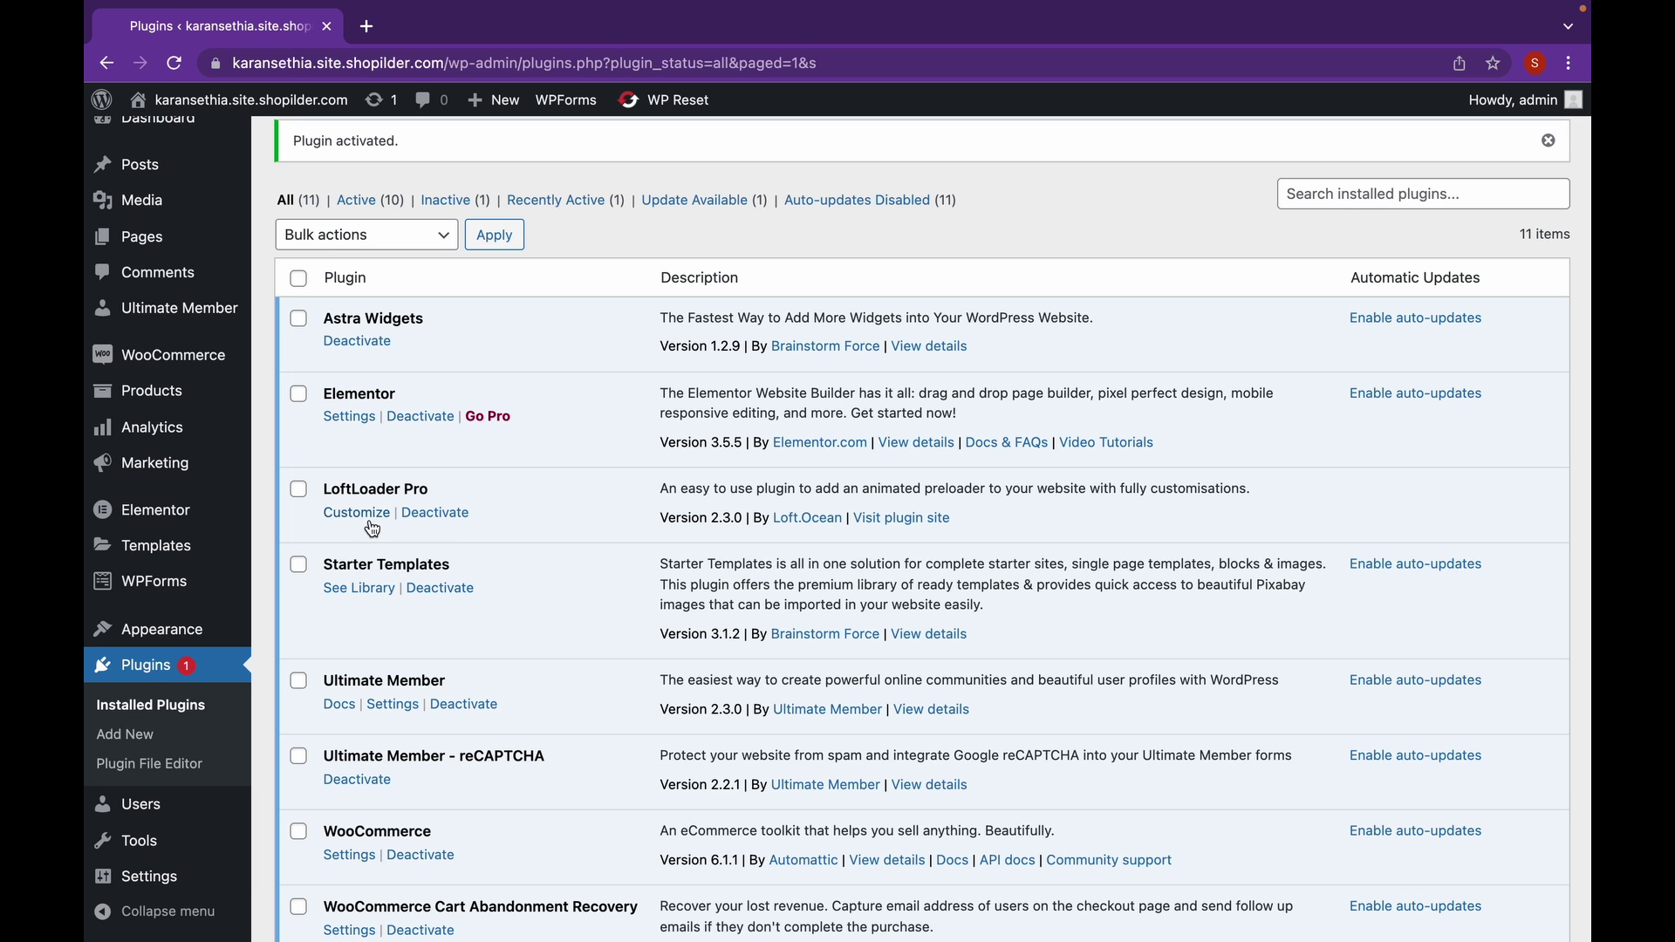
click(373, 522)
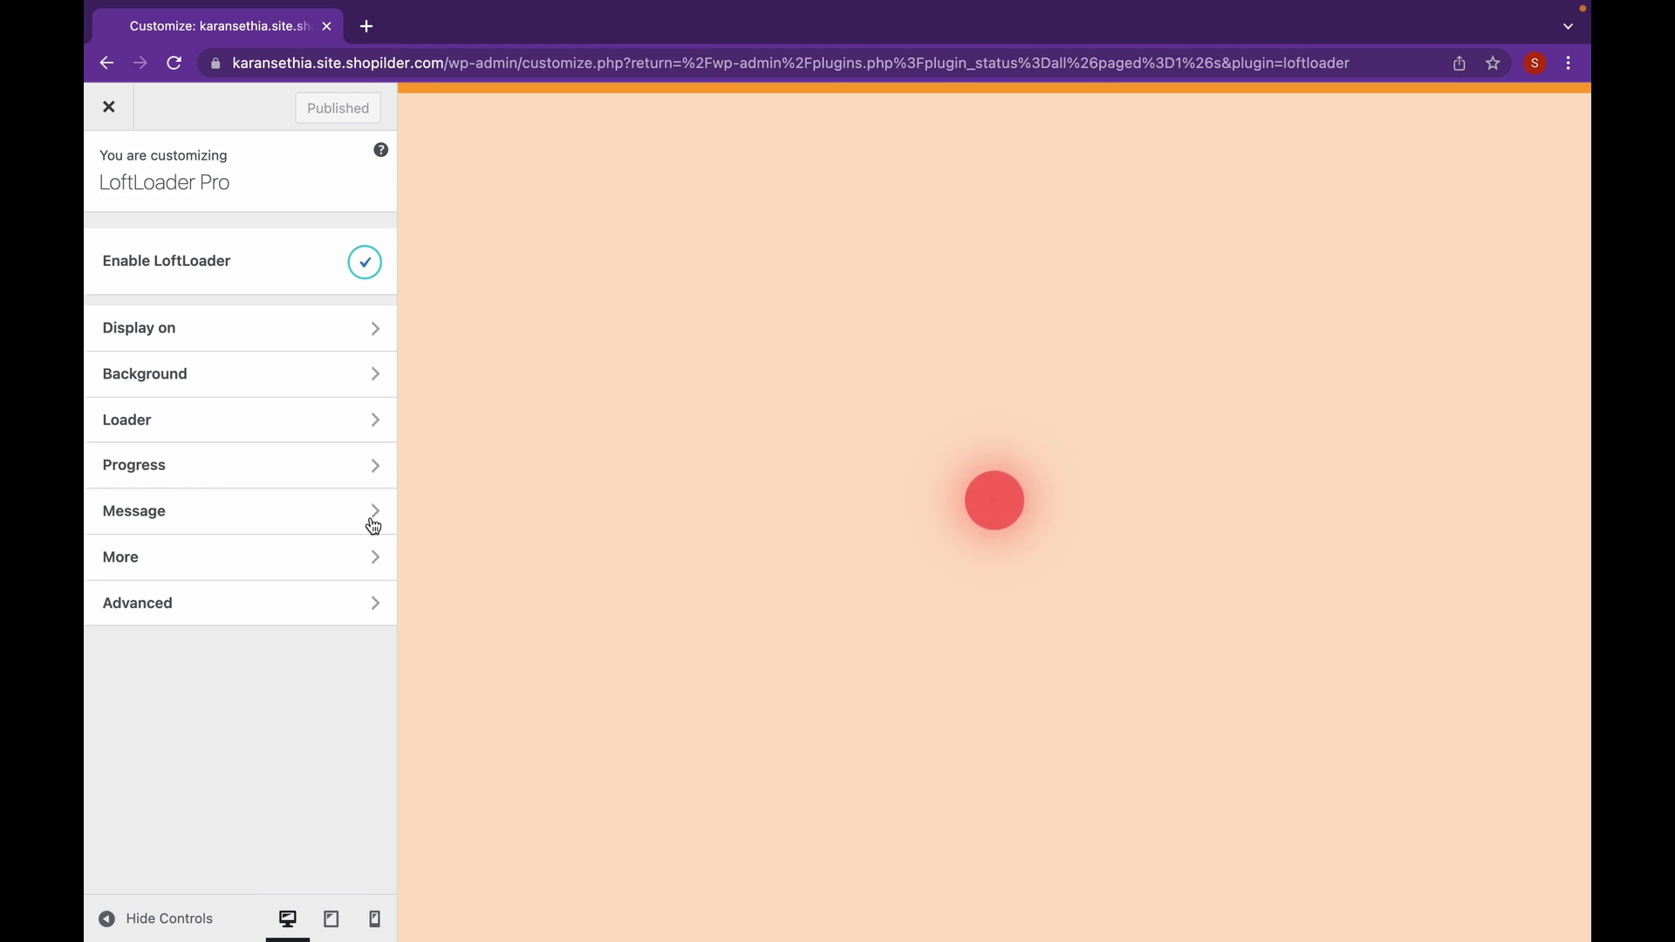
Set the preloader's Display on option to Homepage only after trying Once per session
click(370, 333)
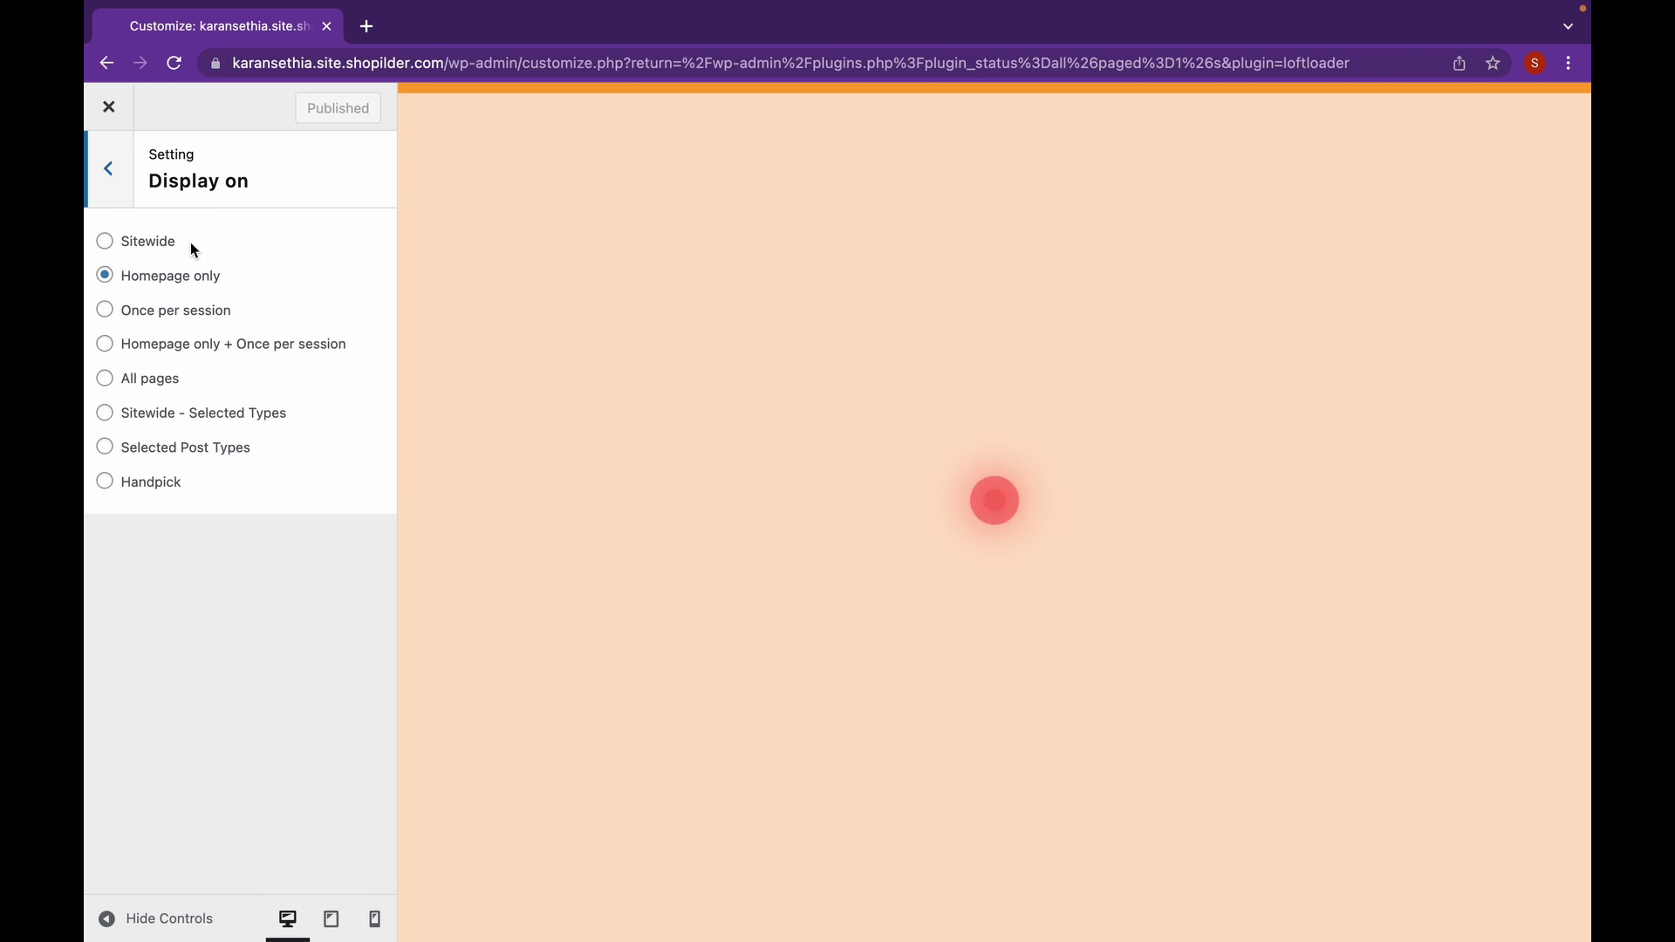
click(105, 276)
click(107, 310)
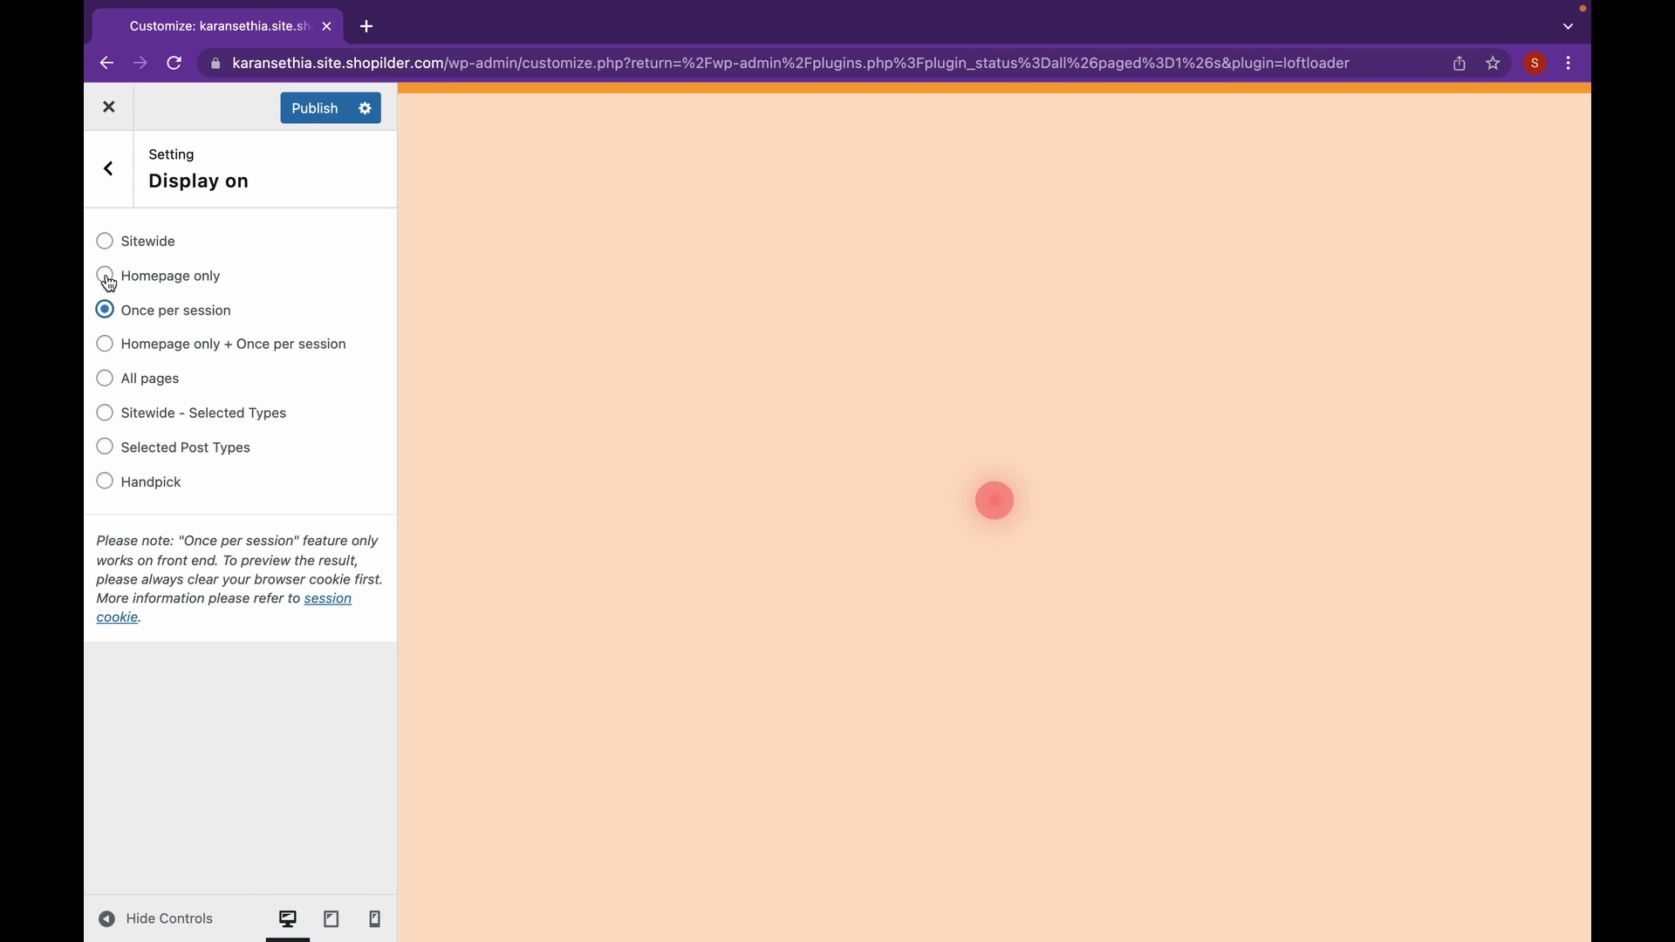
click(105, 276)
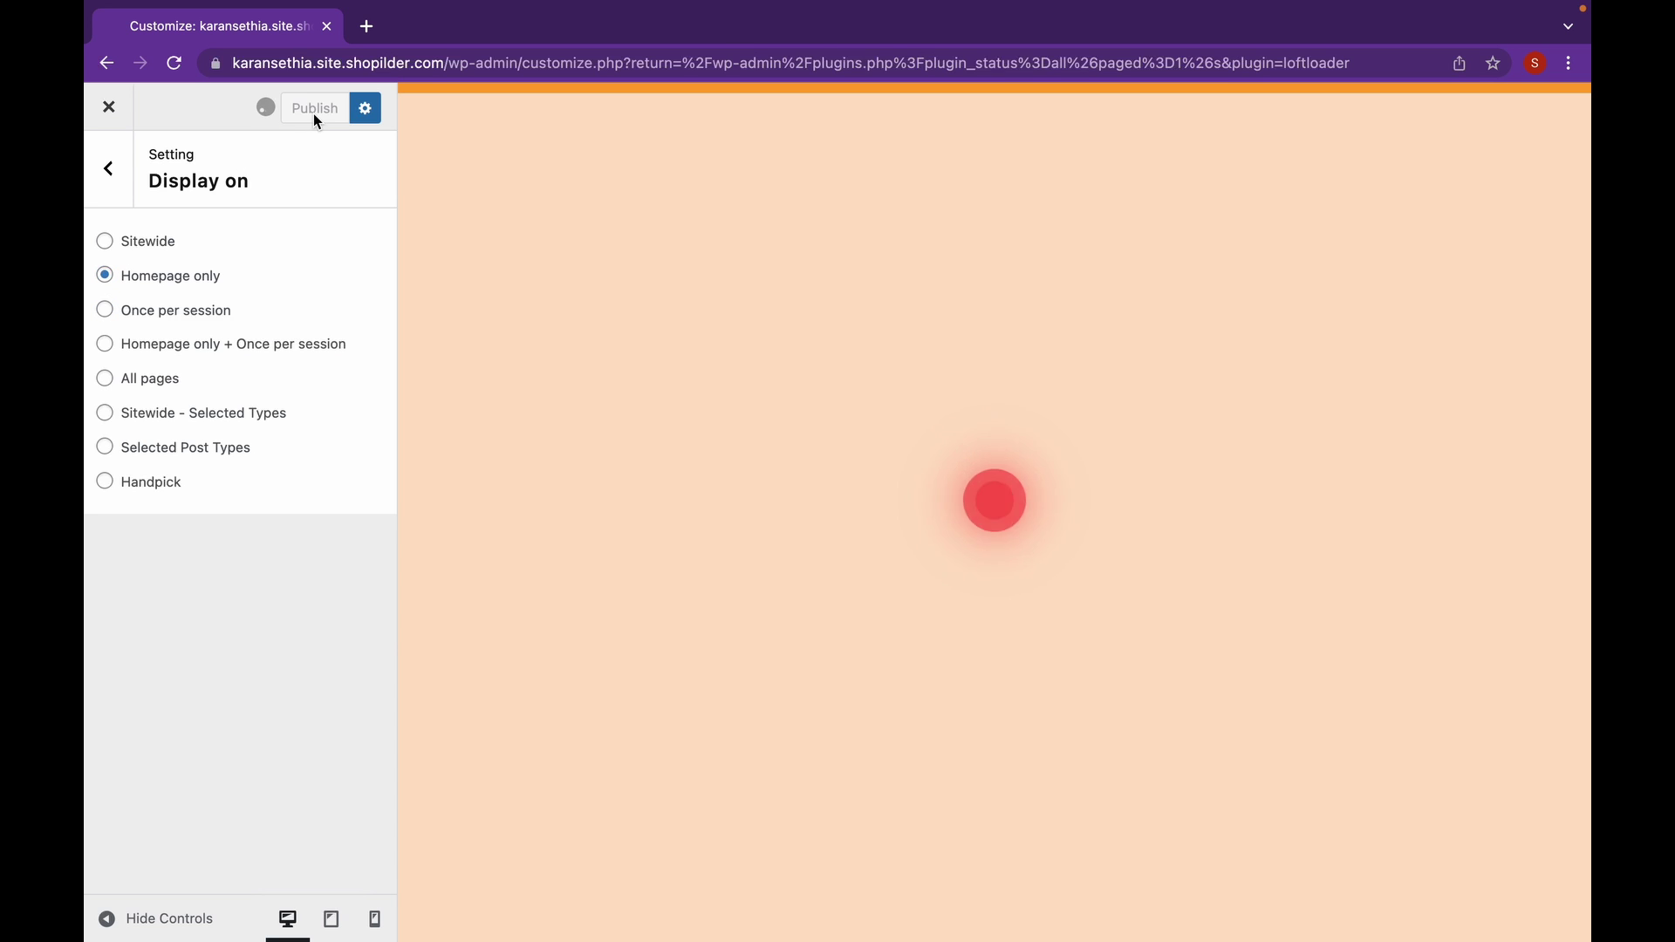
click(115, 178)
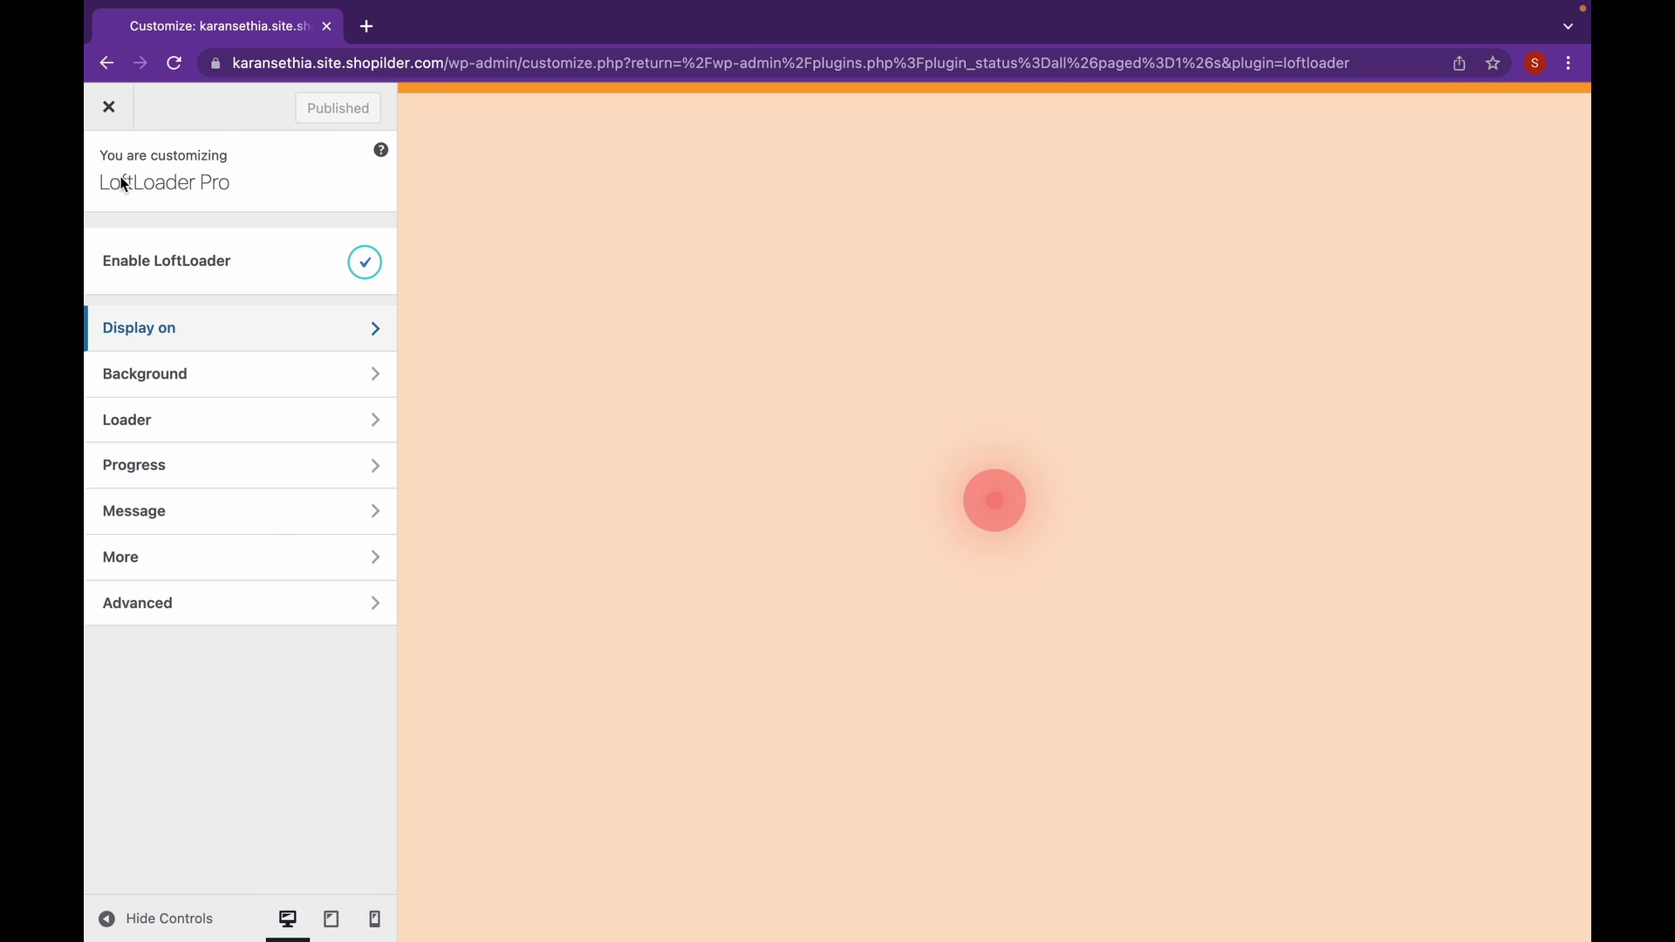
Lighten the preloader background to #fff6f2 and lower its opacity to 80%
click(191, 374)
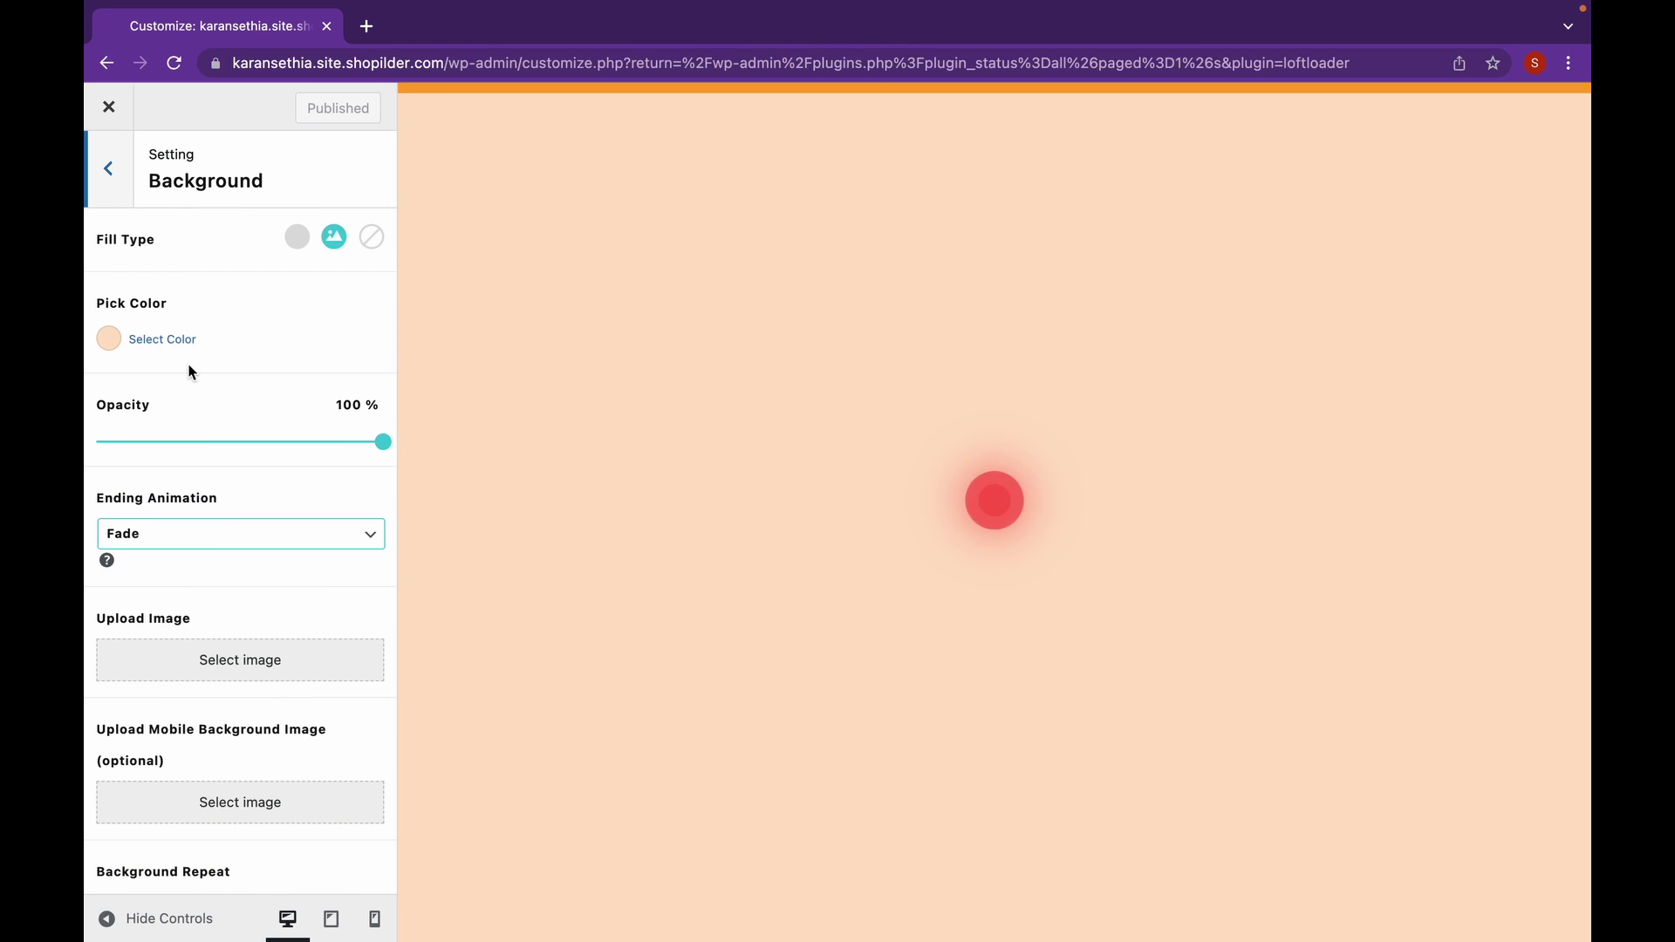
click(109, 340)
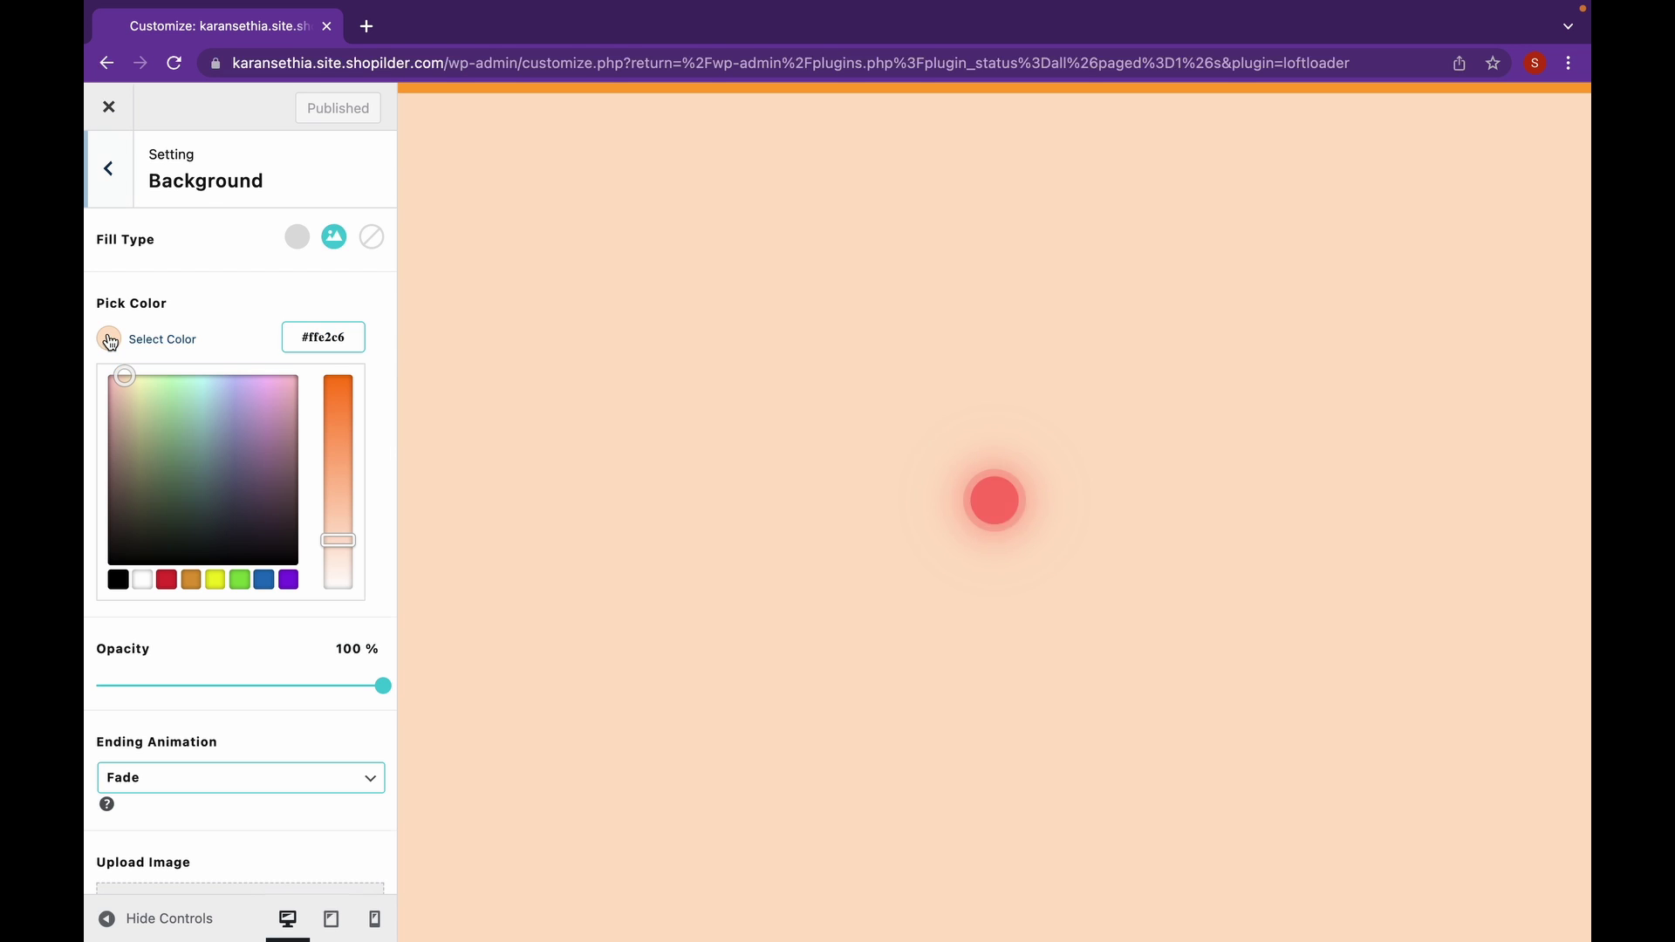
drag(343, 542, 344, 581)
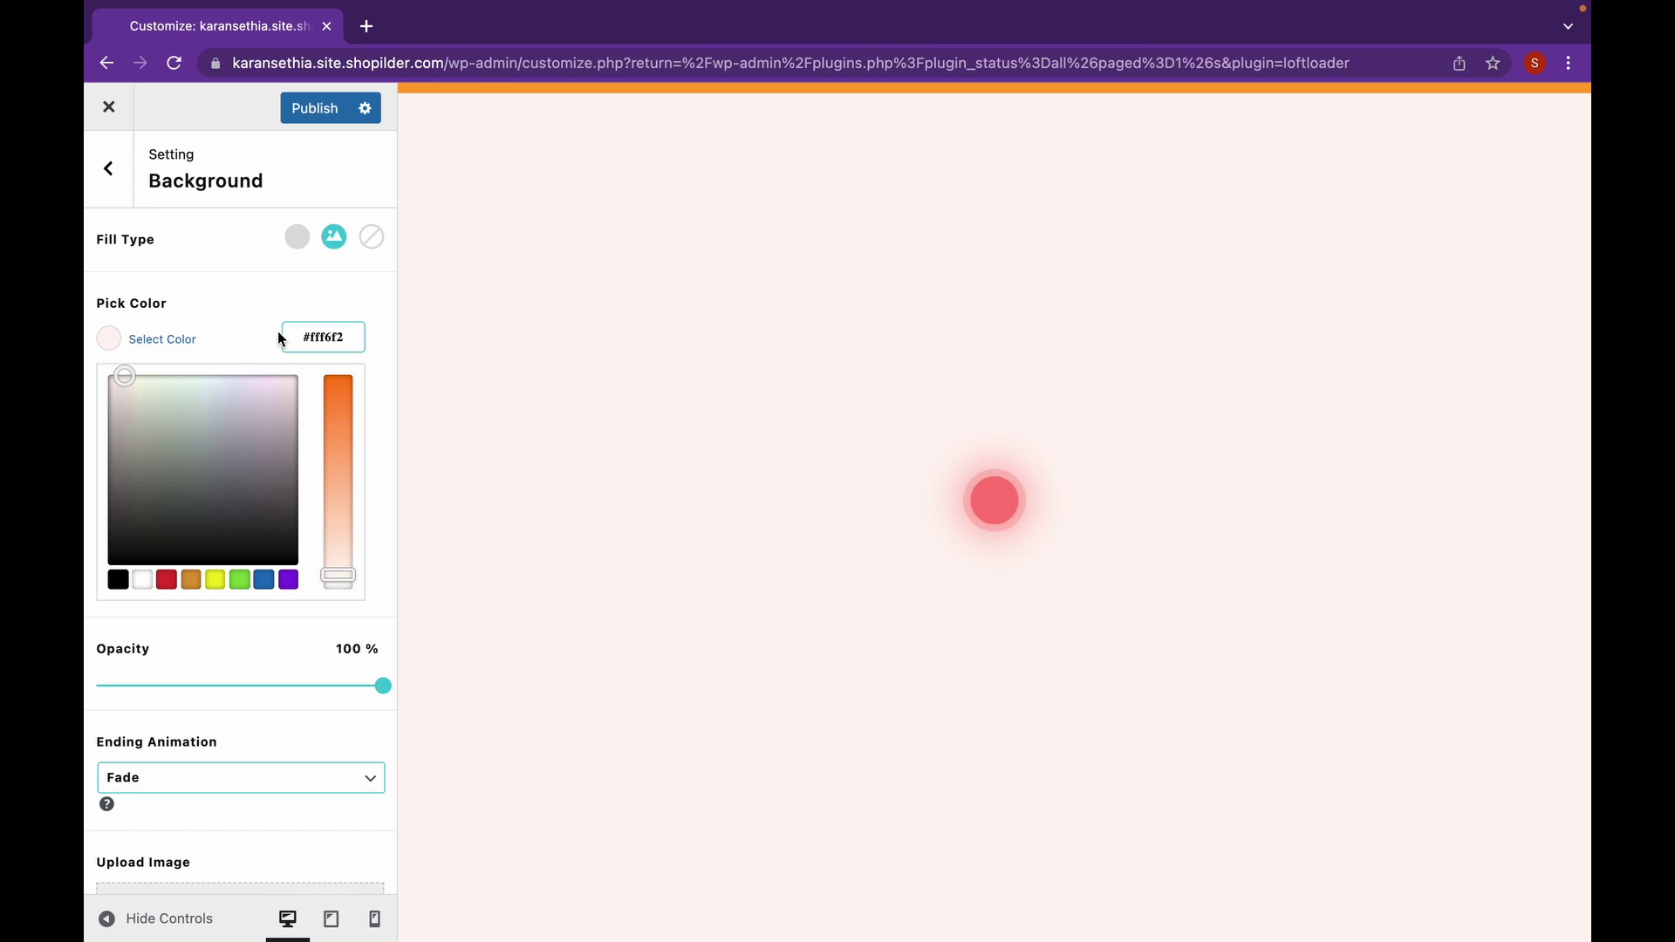
click(185, 343)
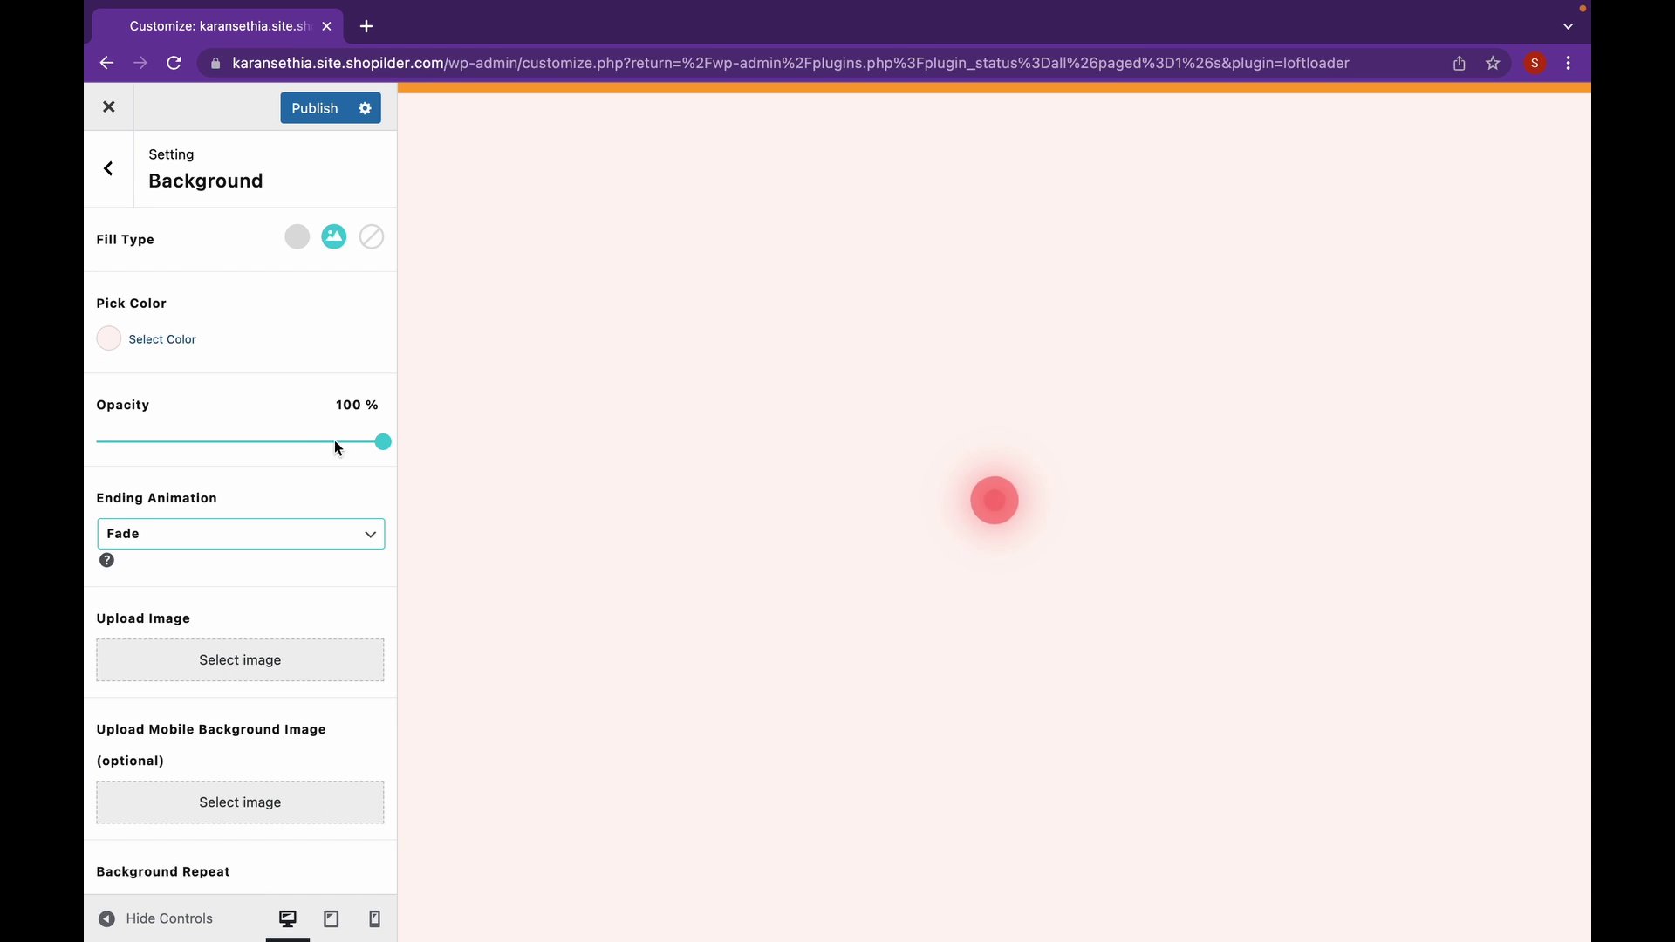
drag(384, 456, 332, 461)
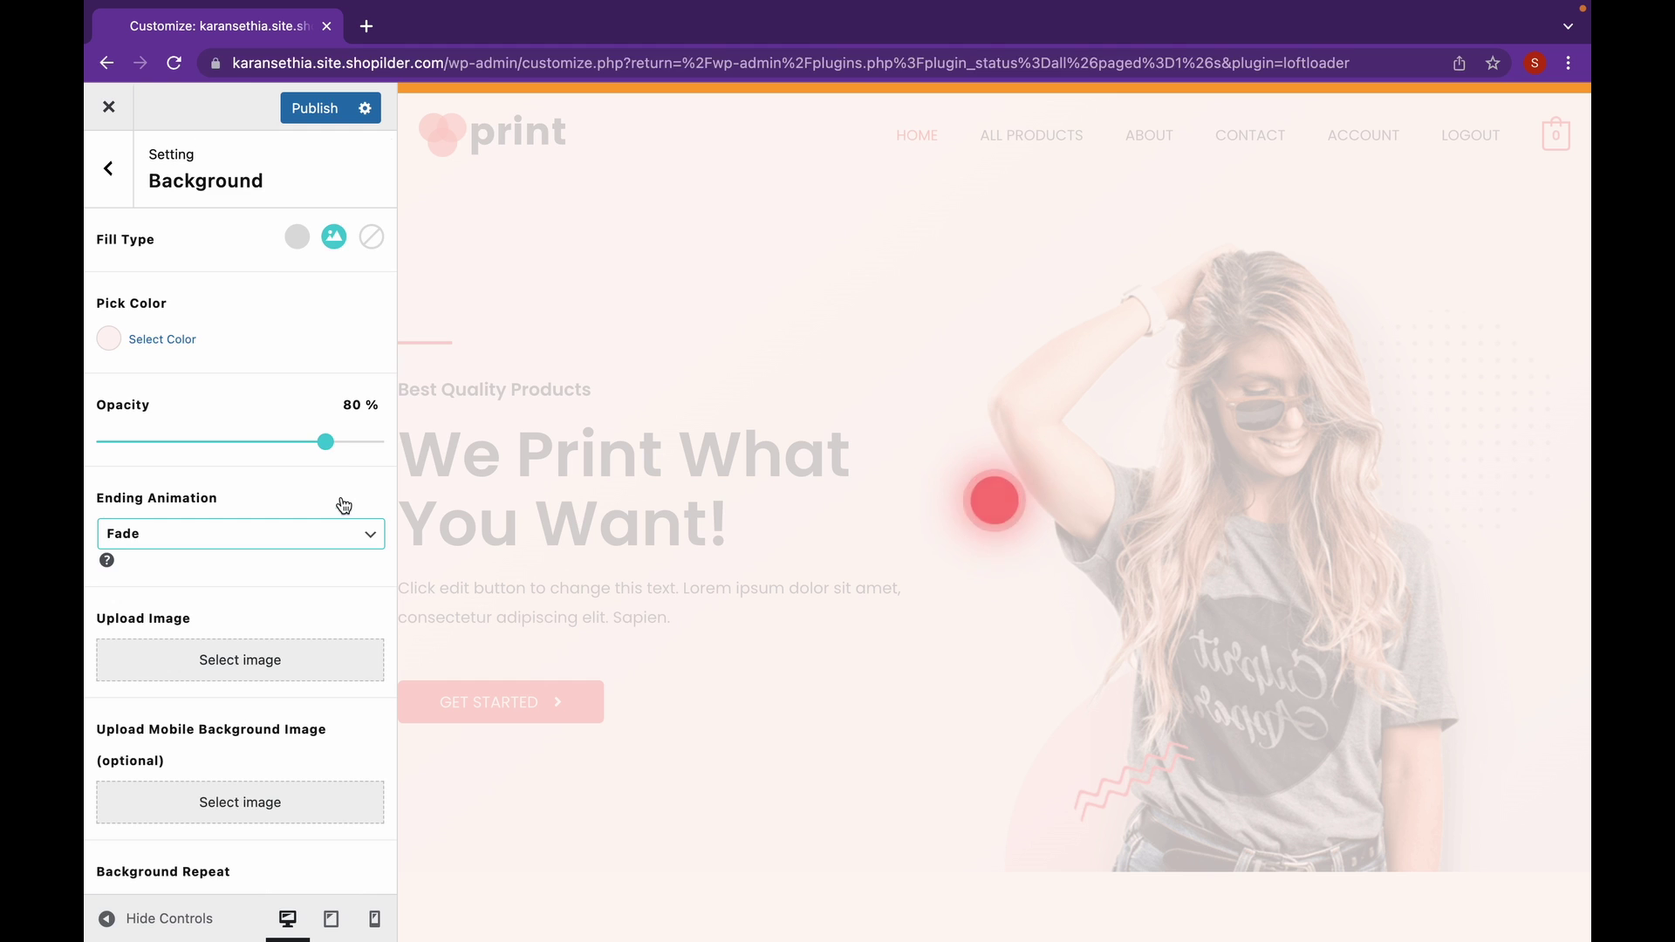
Keep the background ending animation at Fade after trying Slide Left & Right
scroll(342, 471, down, 3)
click(355, 403)
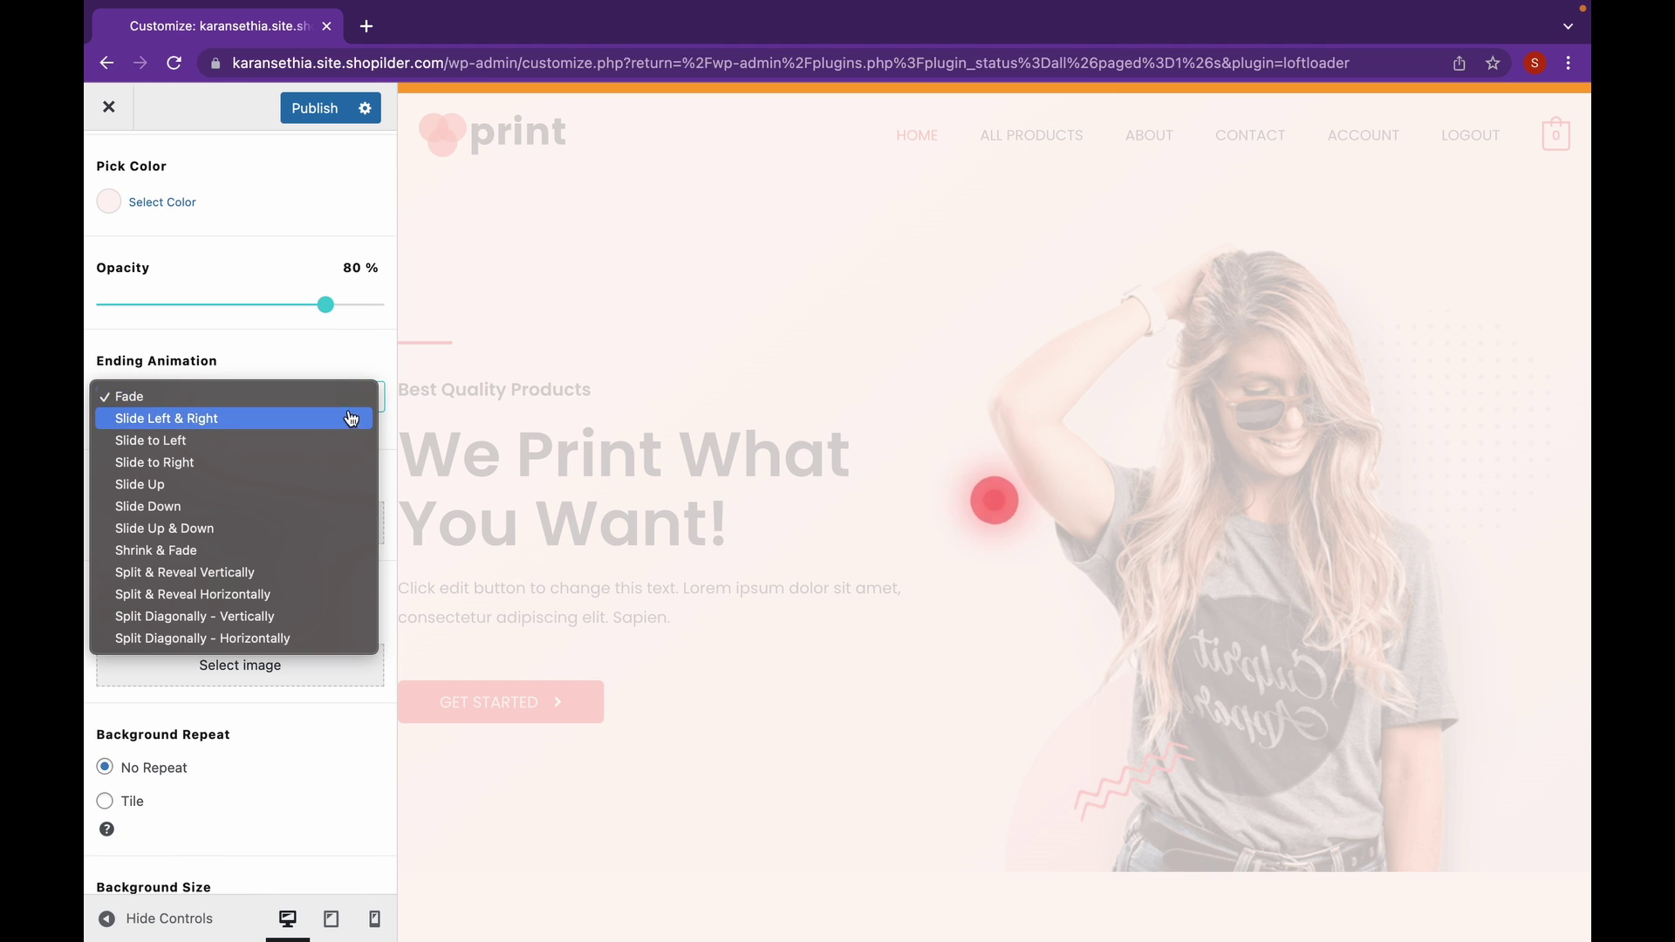
click(349, 419)
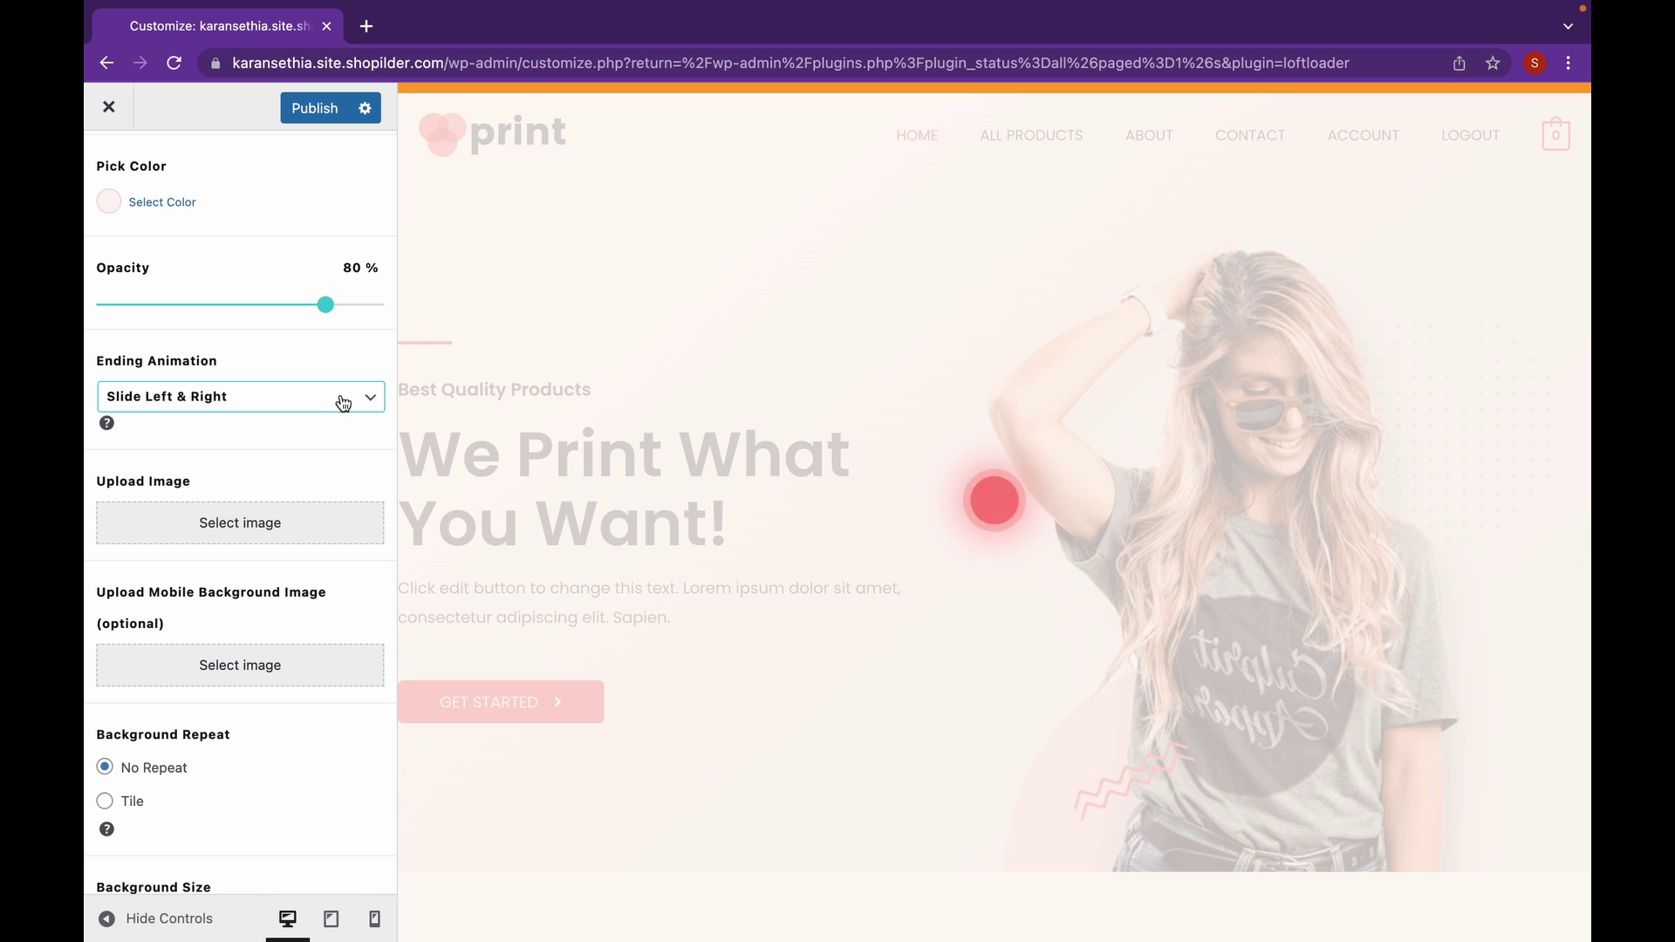
click(343, 402)
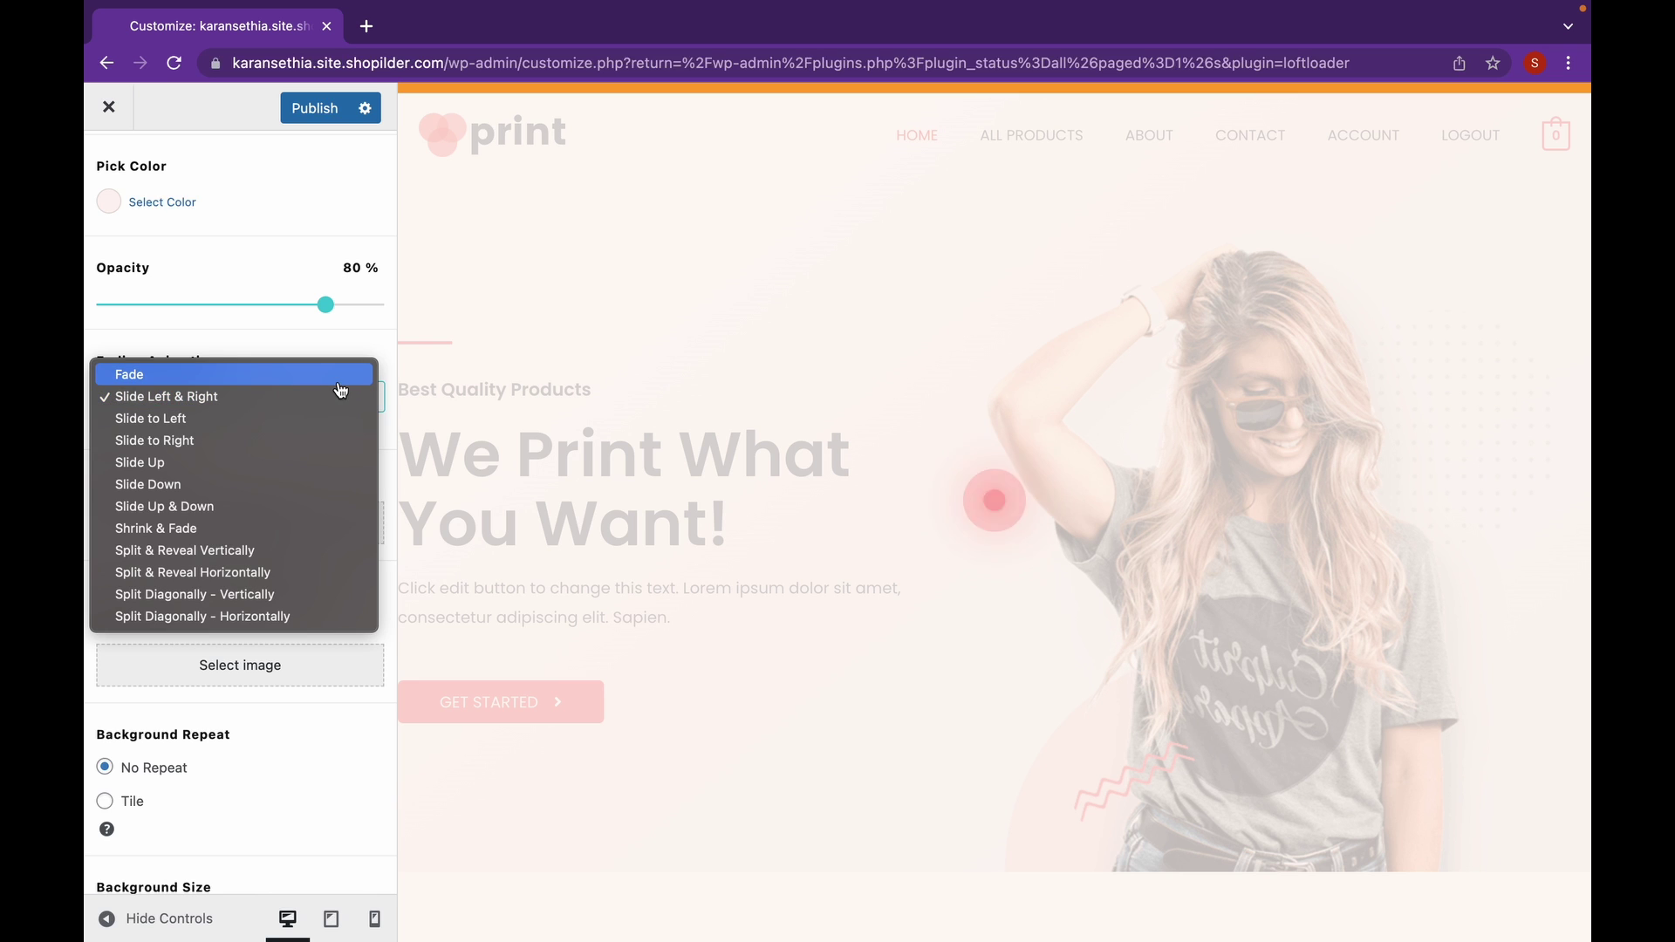
click(342, 375)
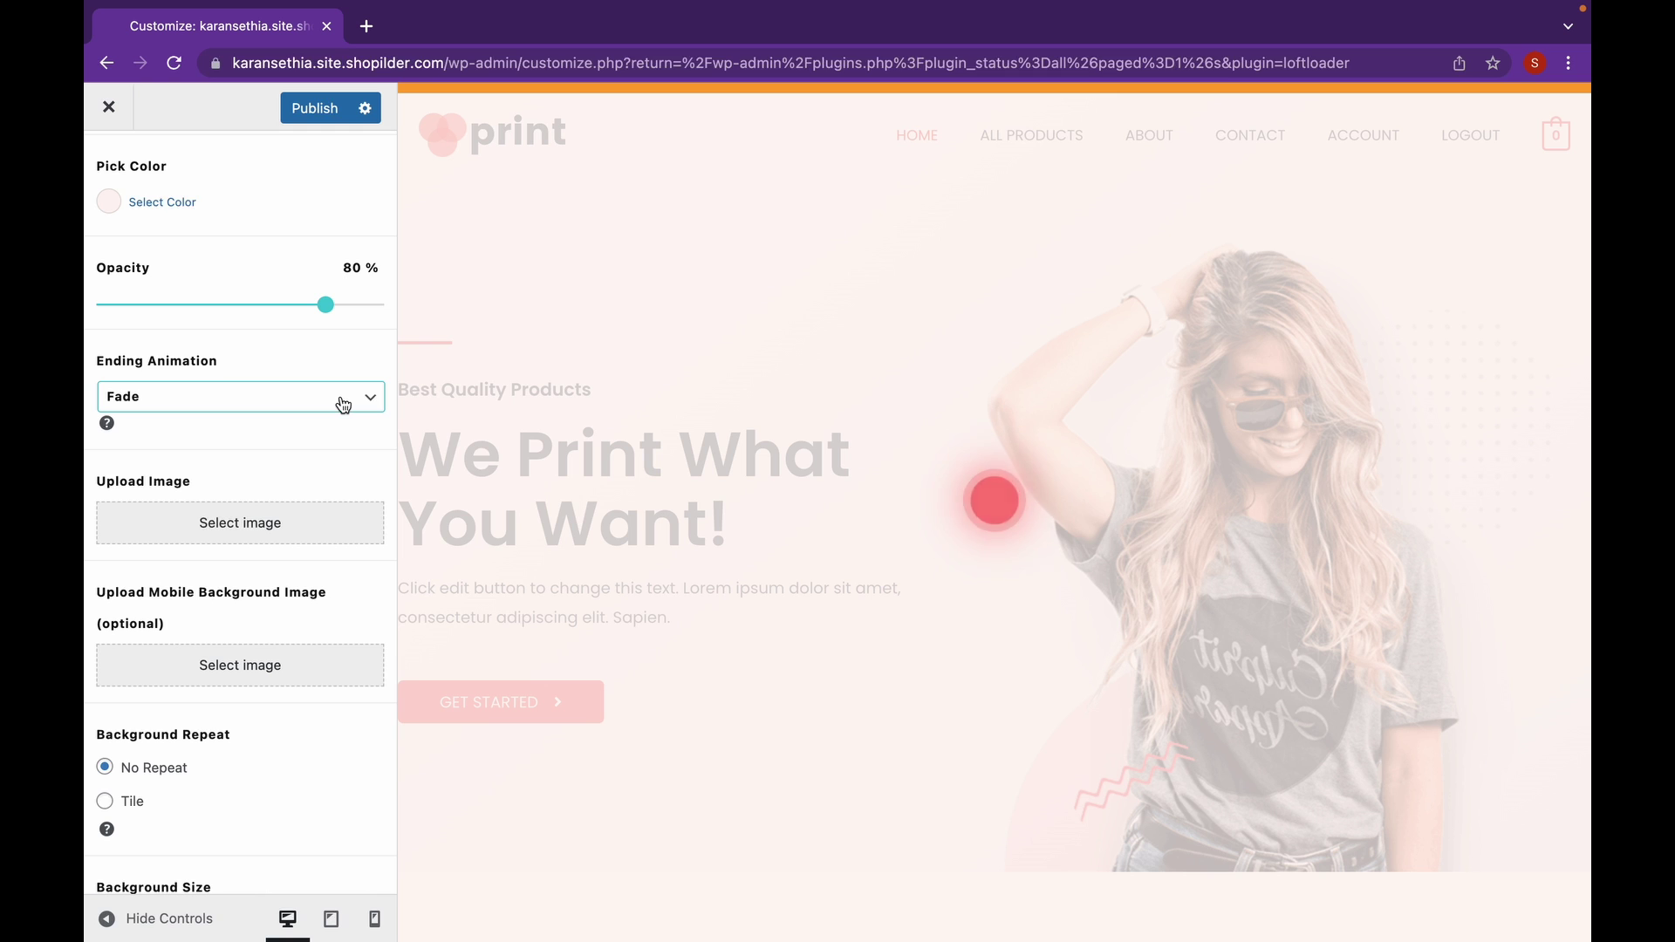
scroll(343, 402, down, 1)
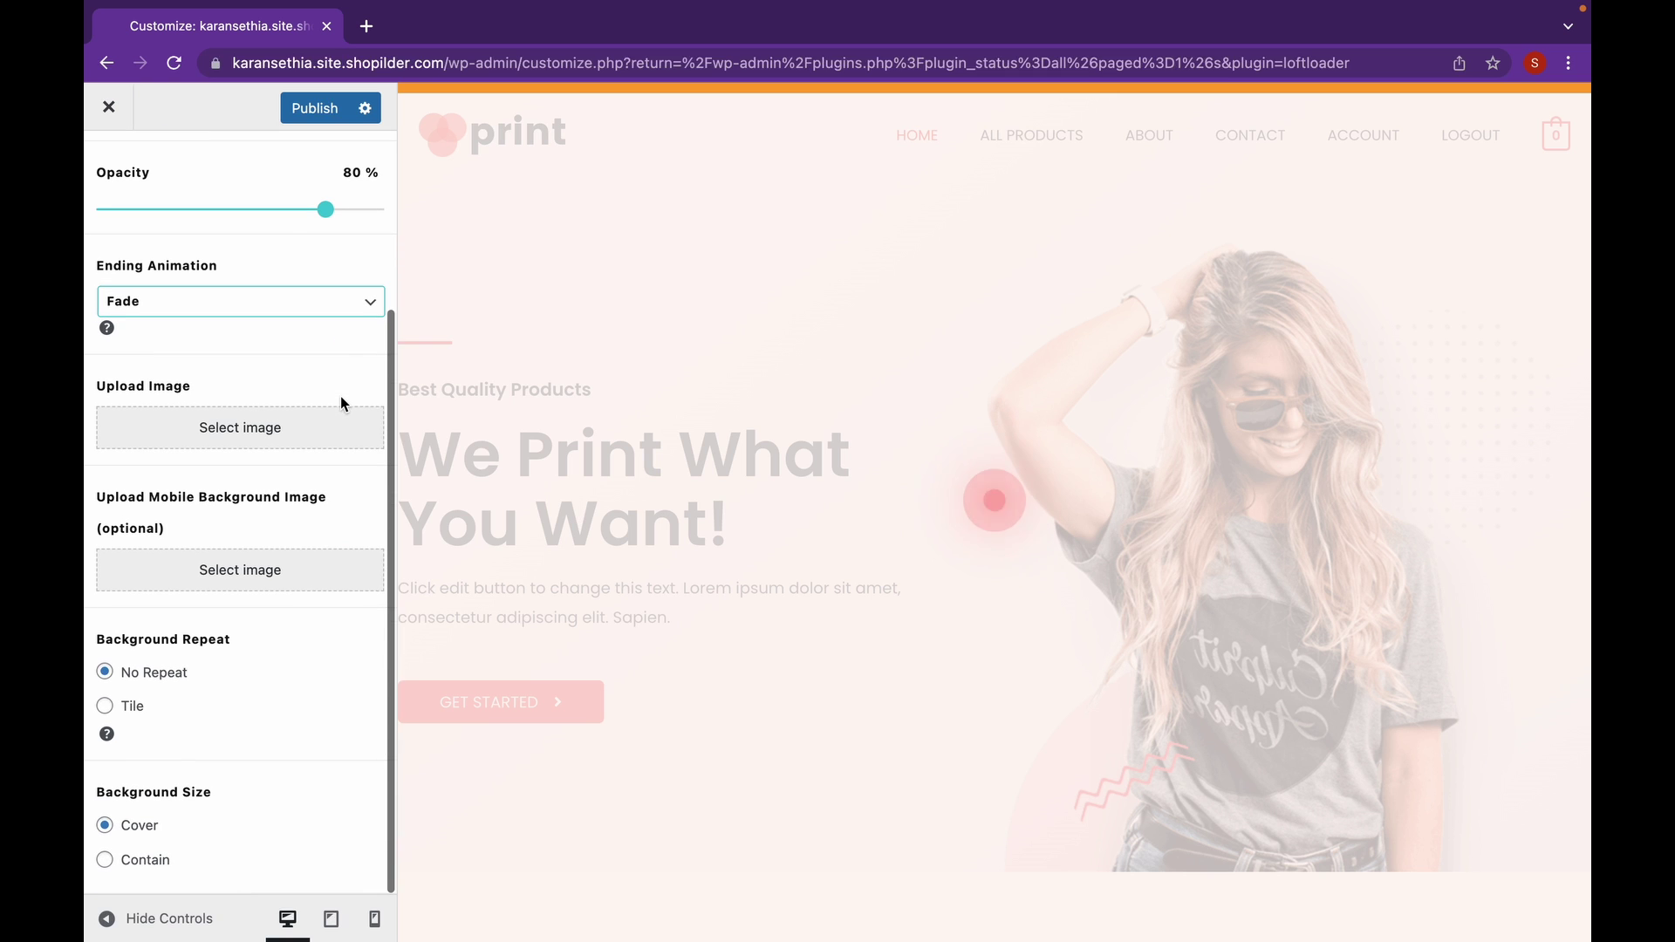
Apply the LOGO image as the preloader background, remove it again, and publish
click(286, 429)
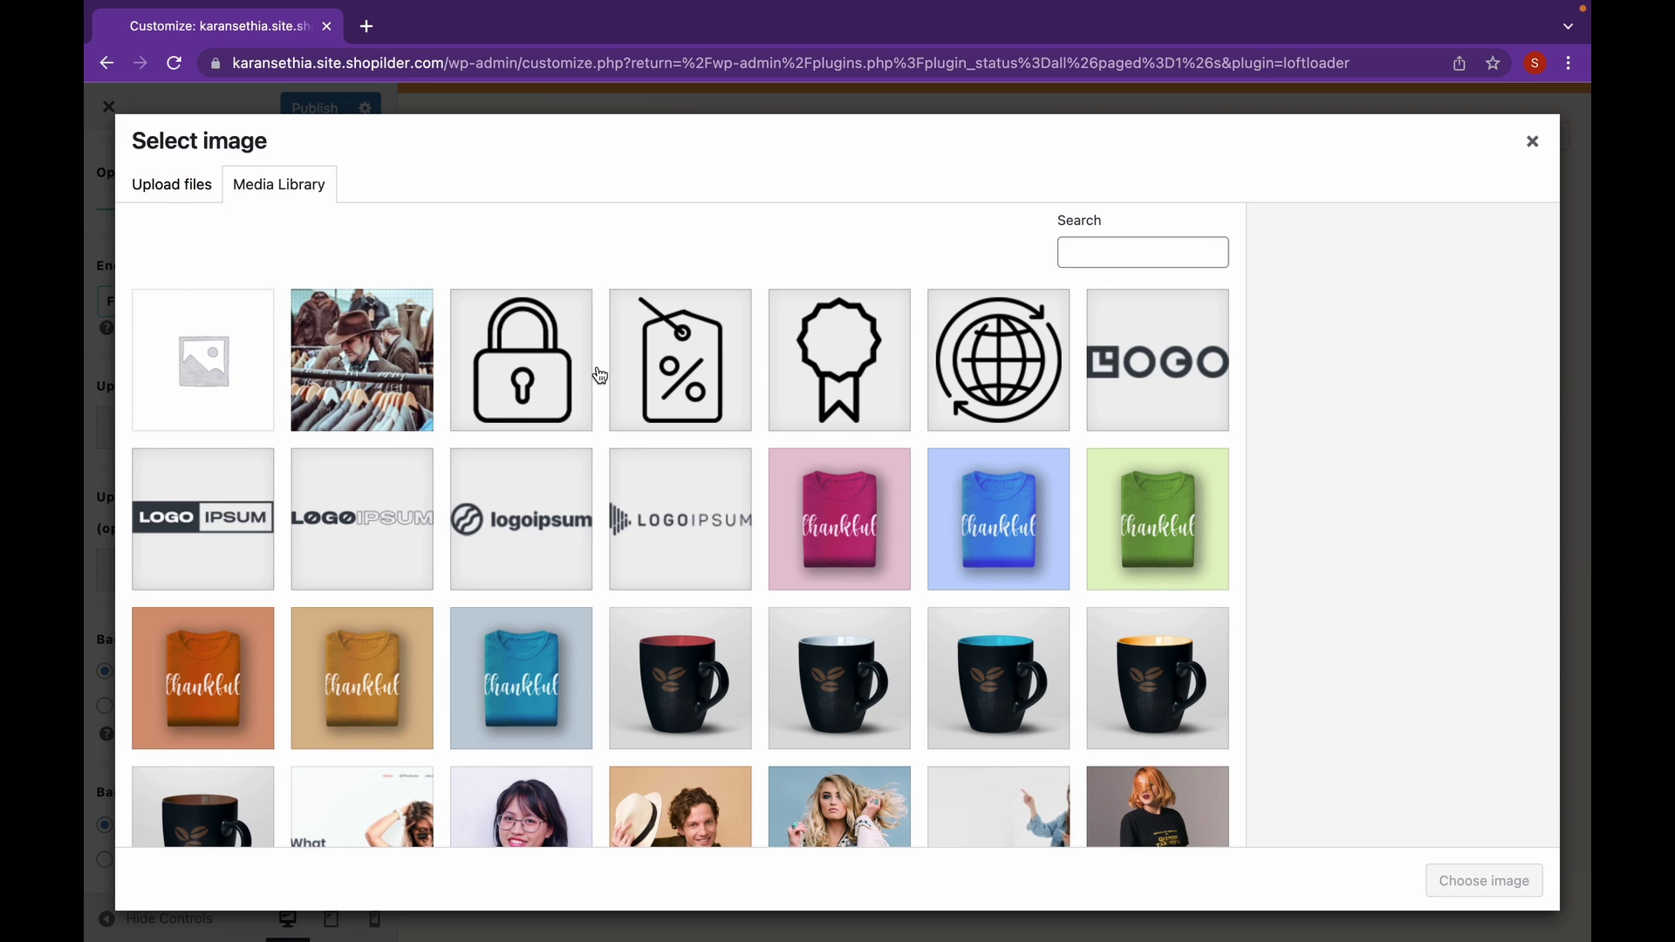
click(1136, 356)
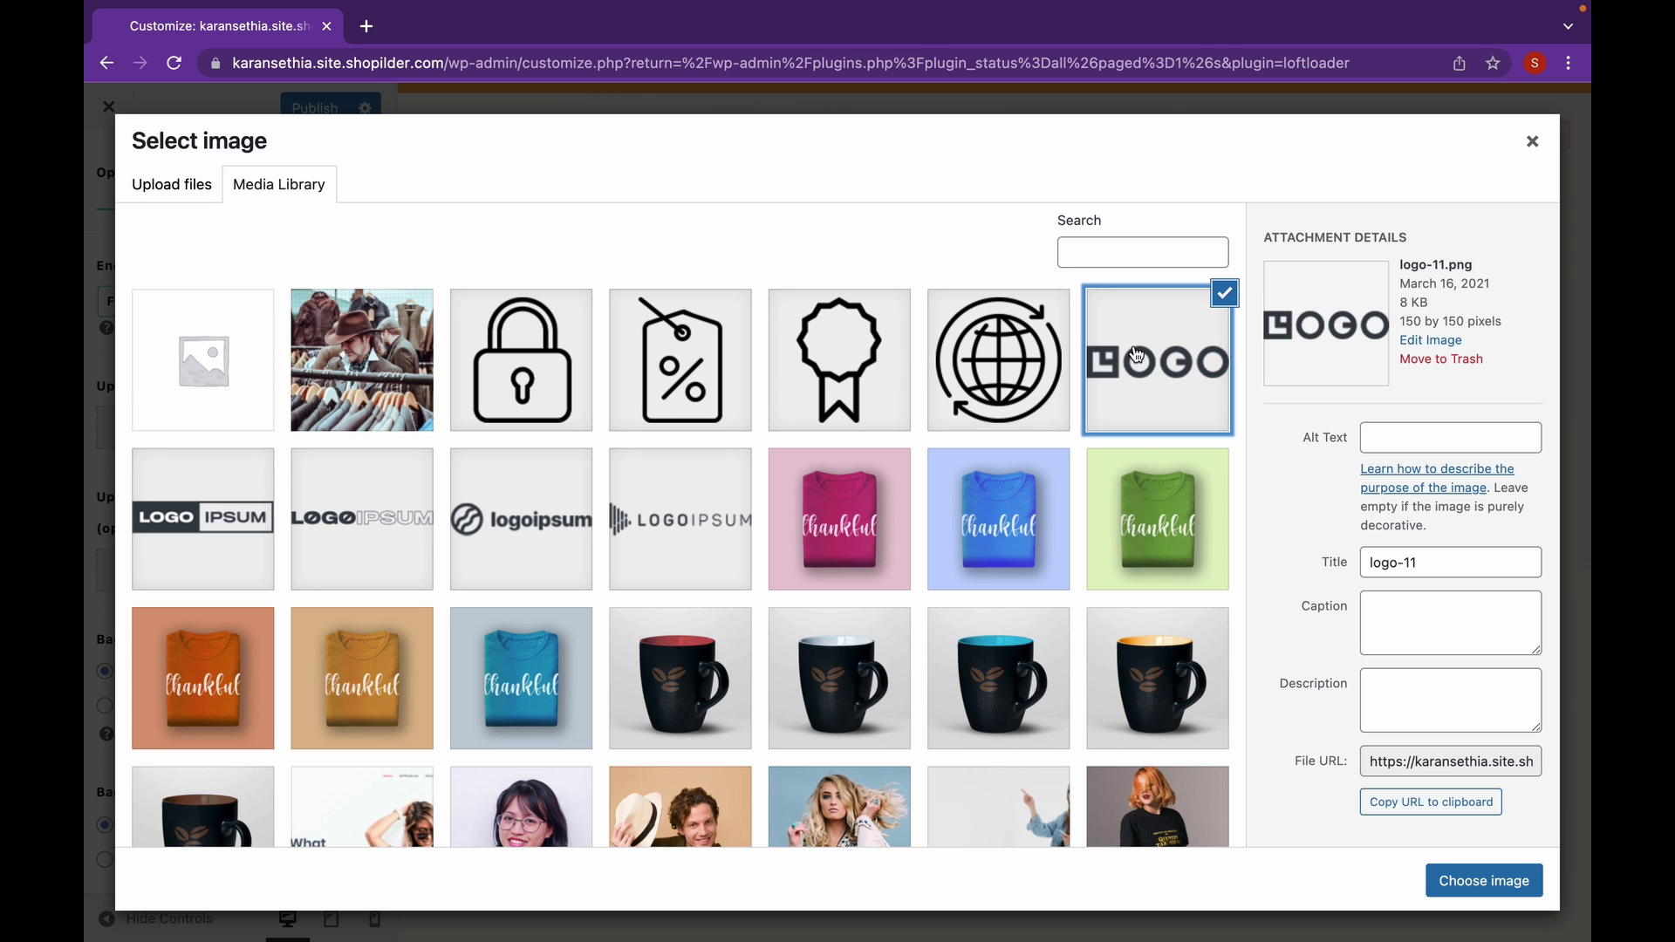
click(1454, 888)
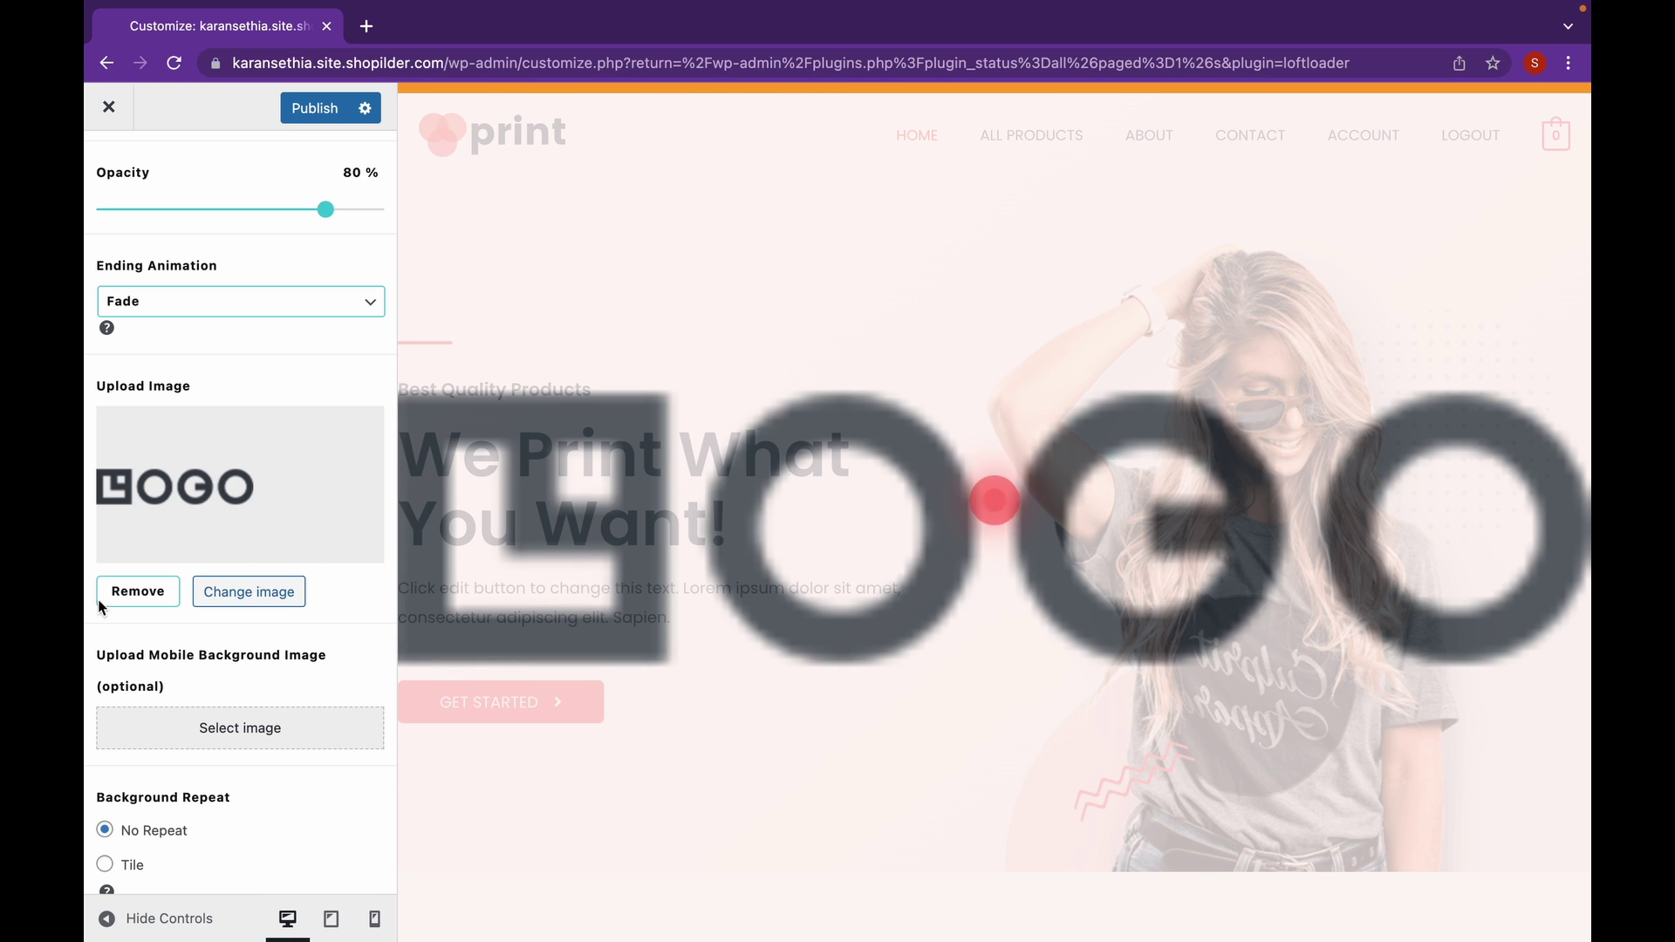
click(159, 600)
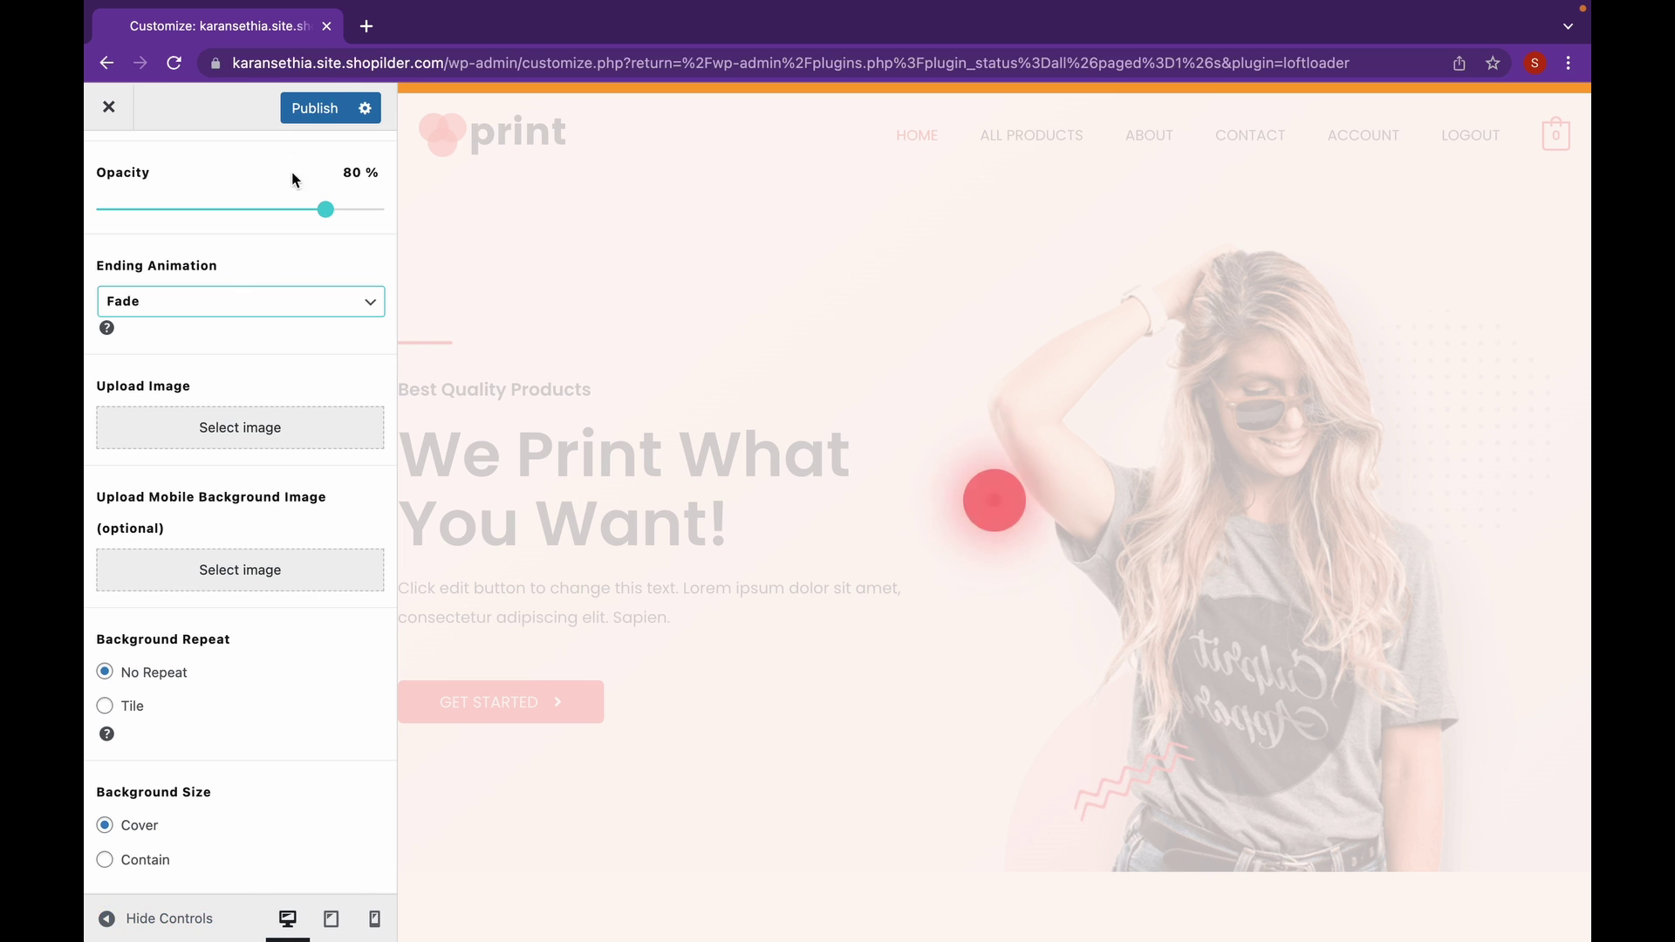
click(315, 115)
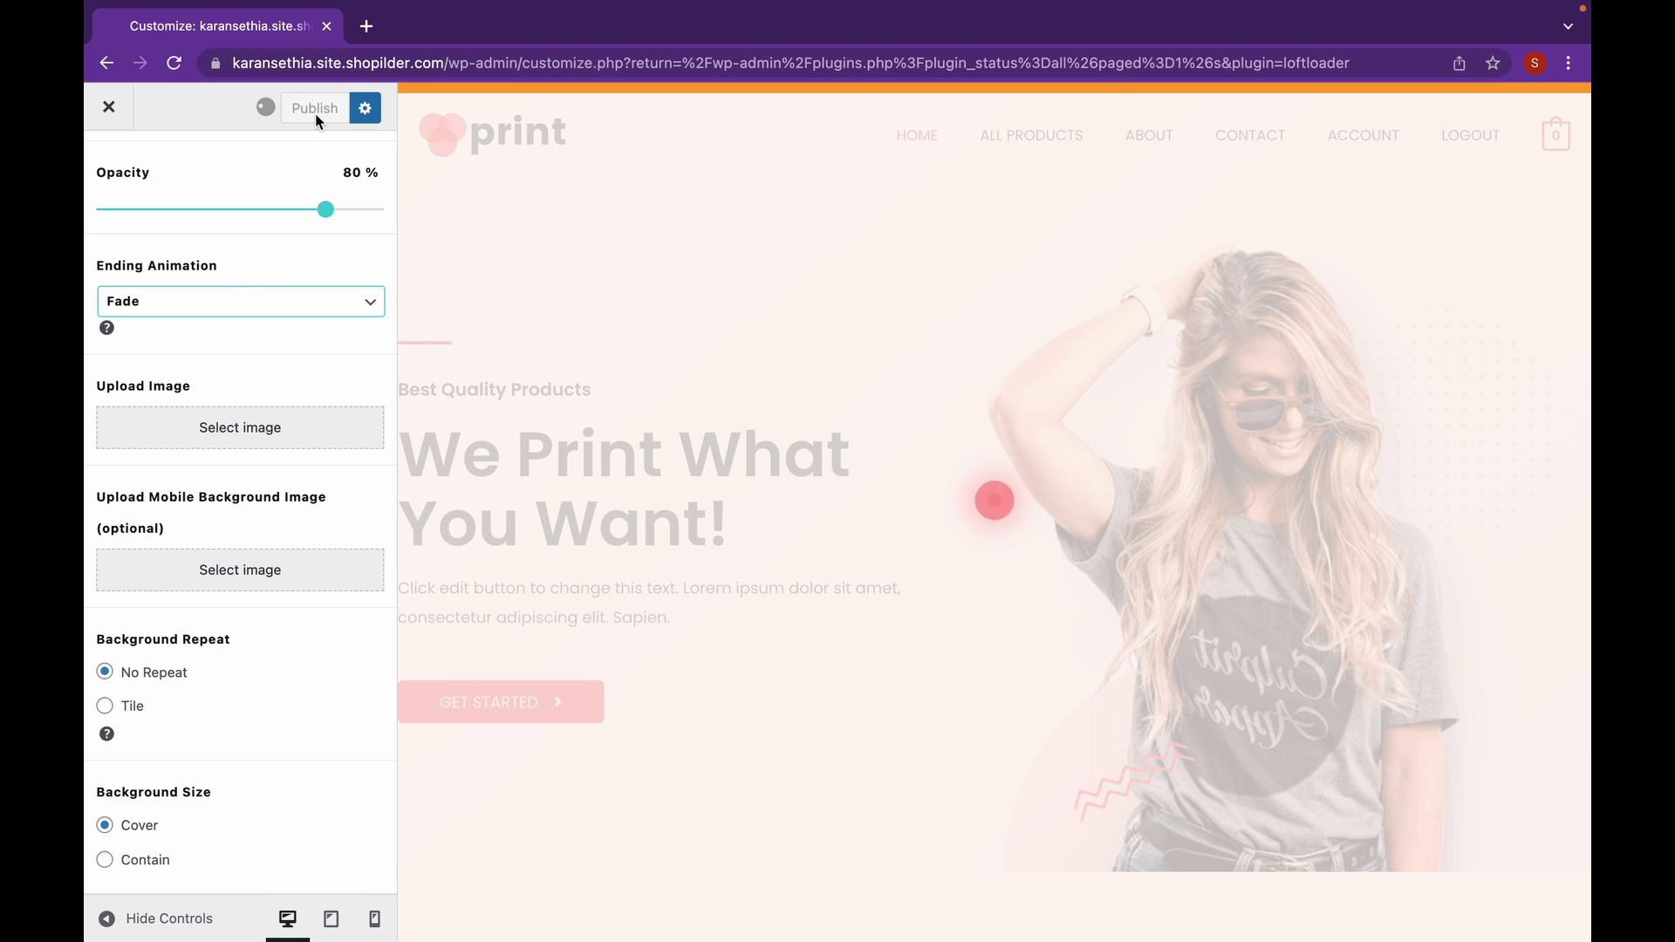
click(110, 108)
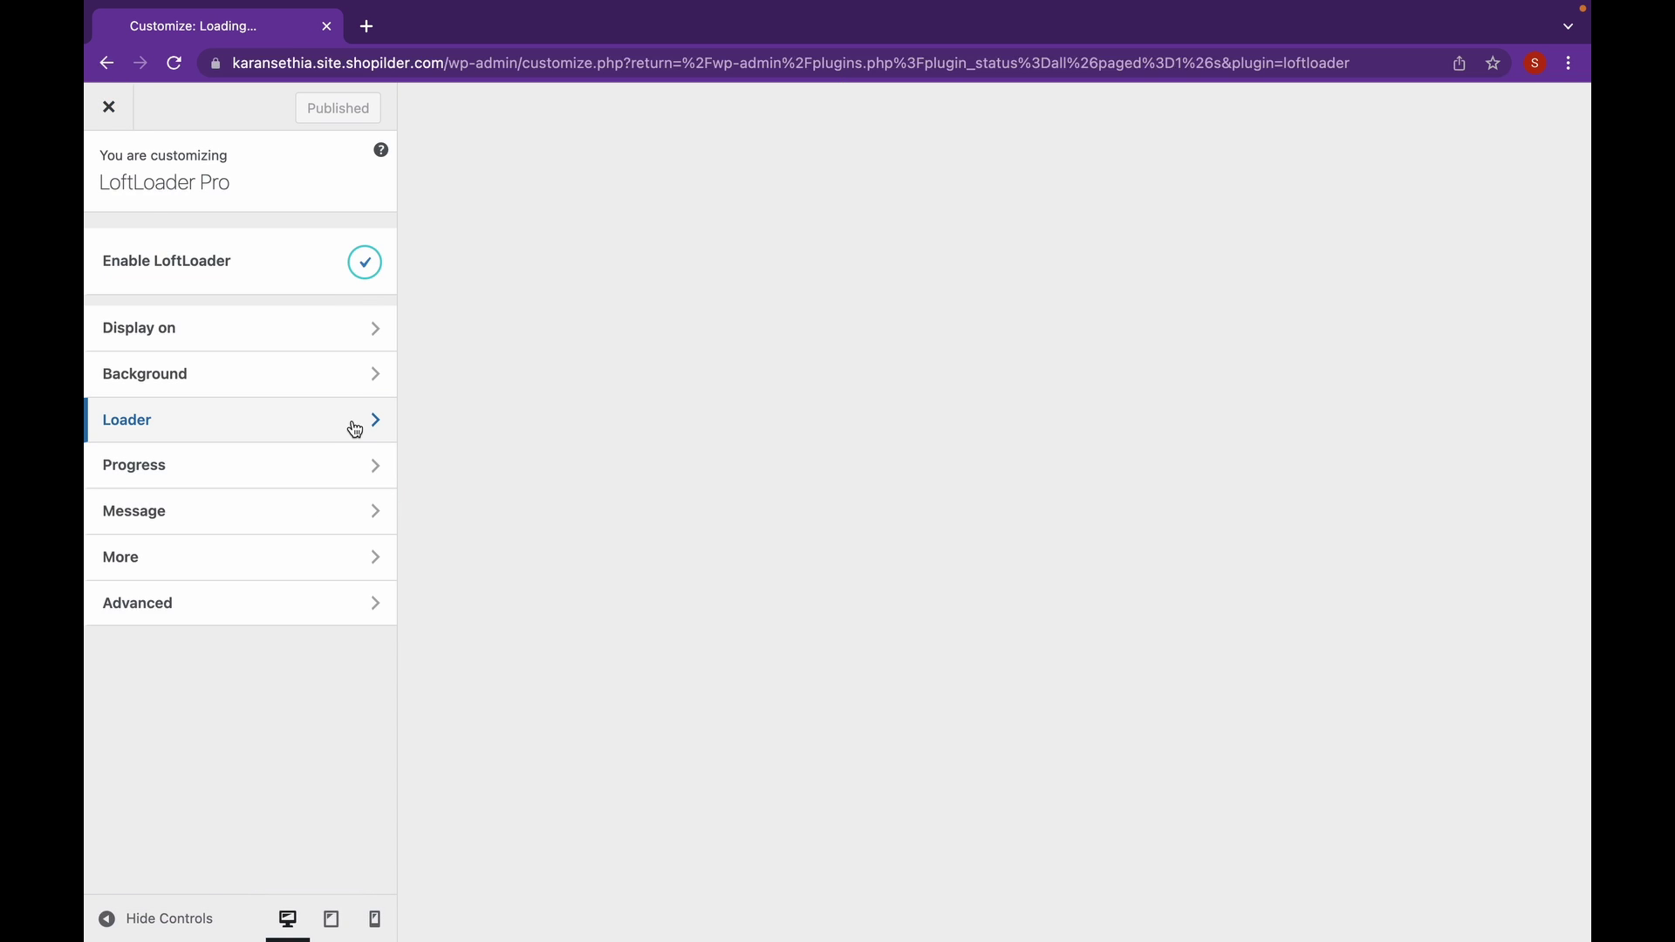
Switch the loader animation to a yellow #ffd12d ring and publish it
click(355, 427)
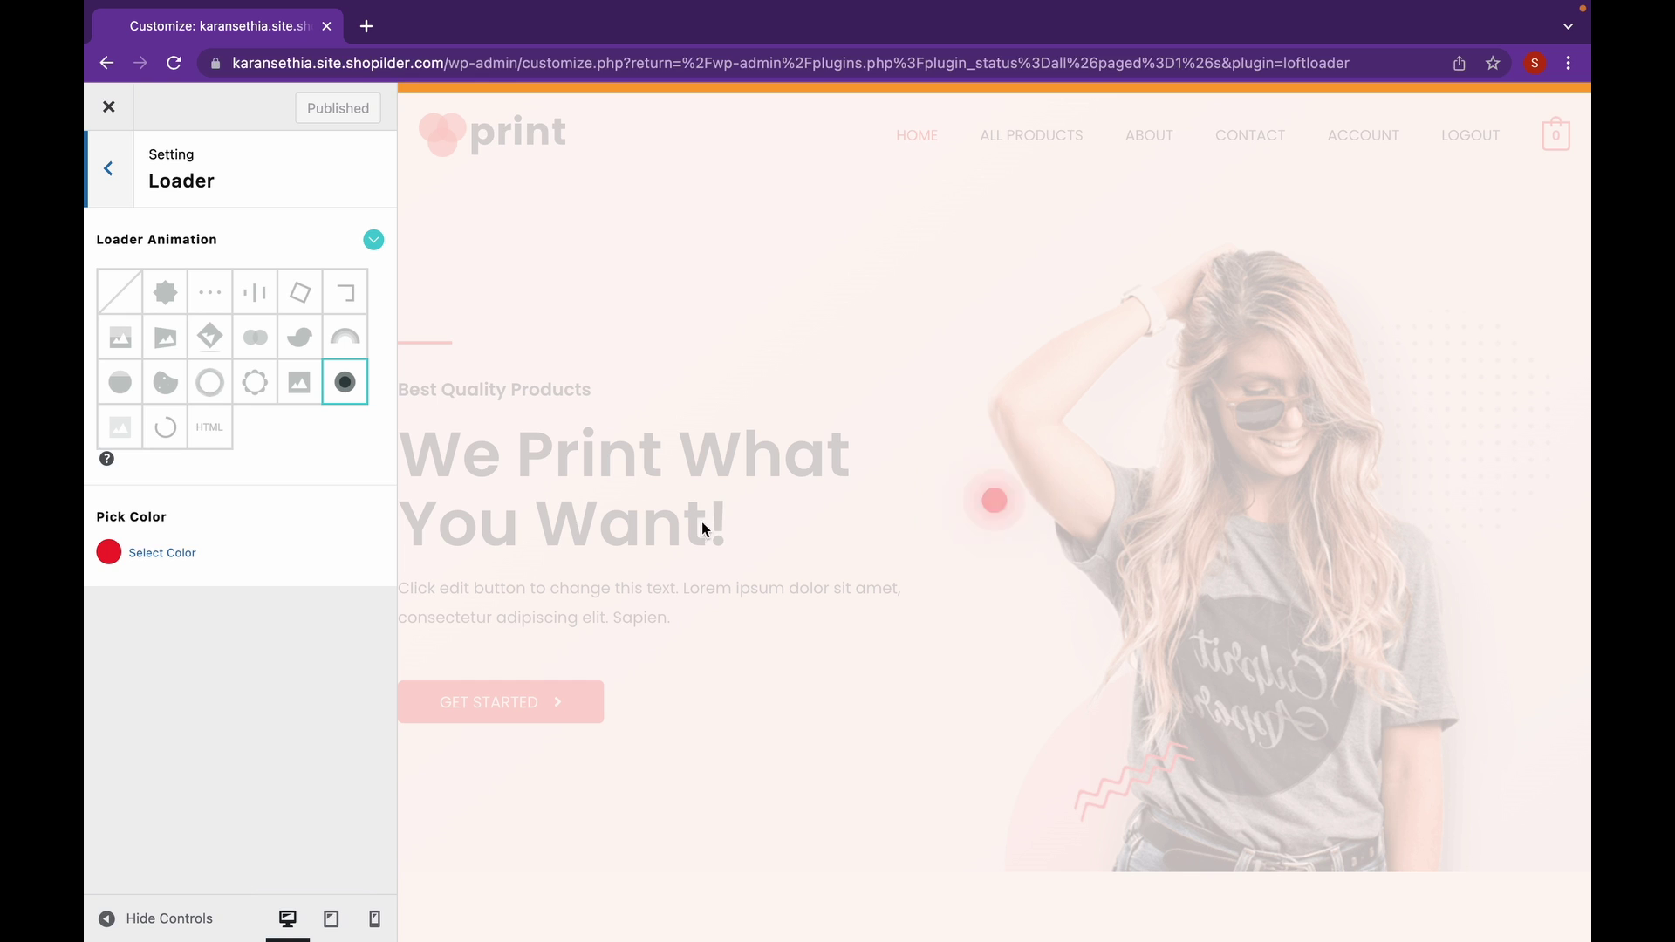
click(265, 345)
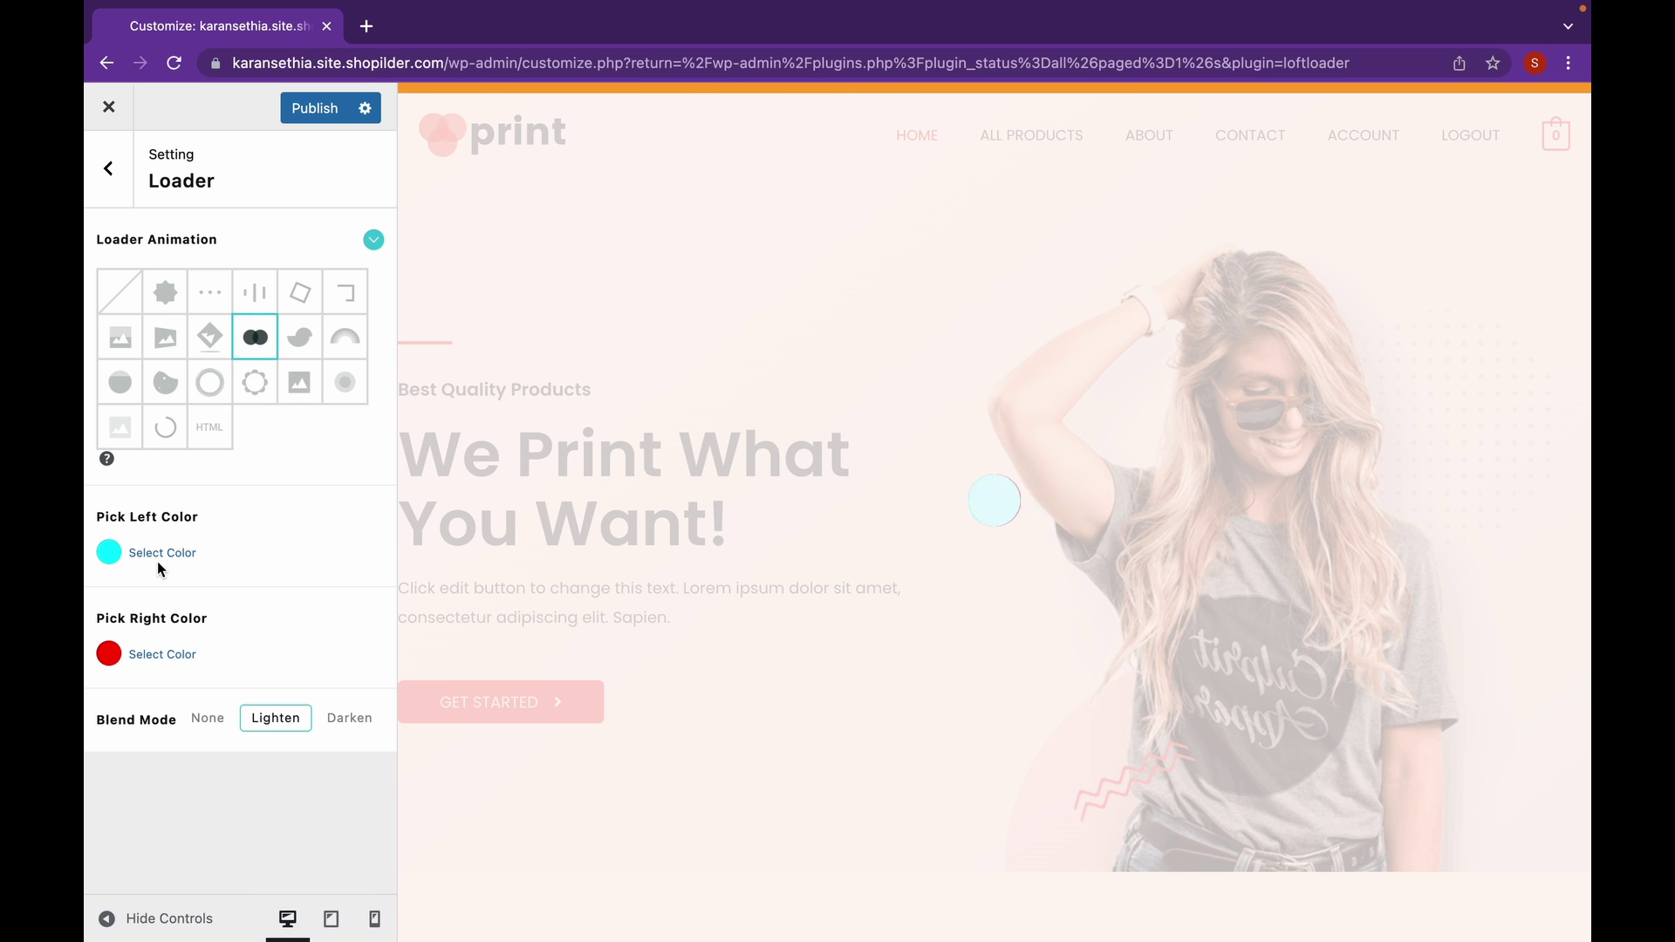
click(215, 387)
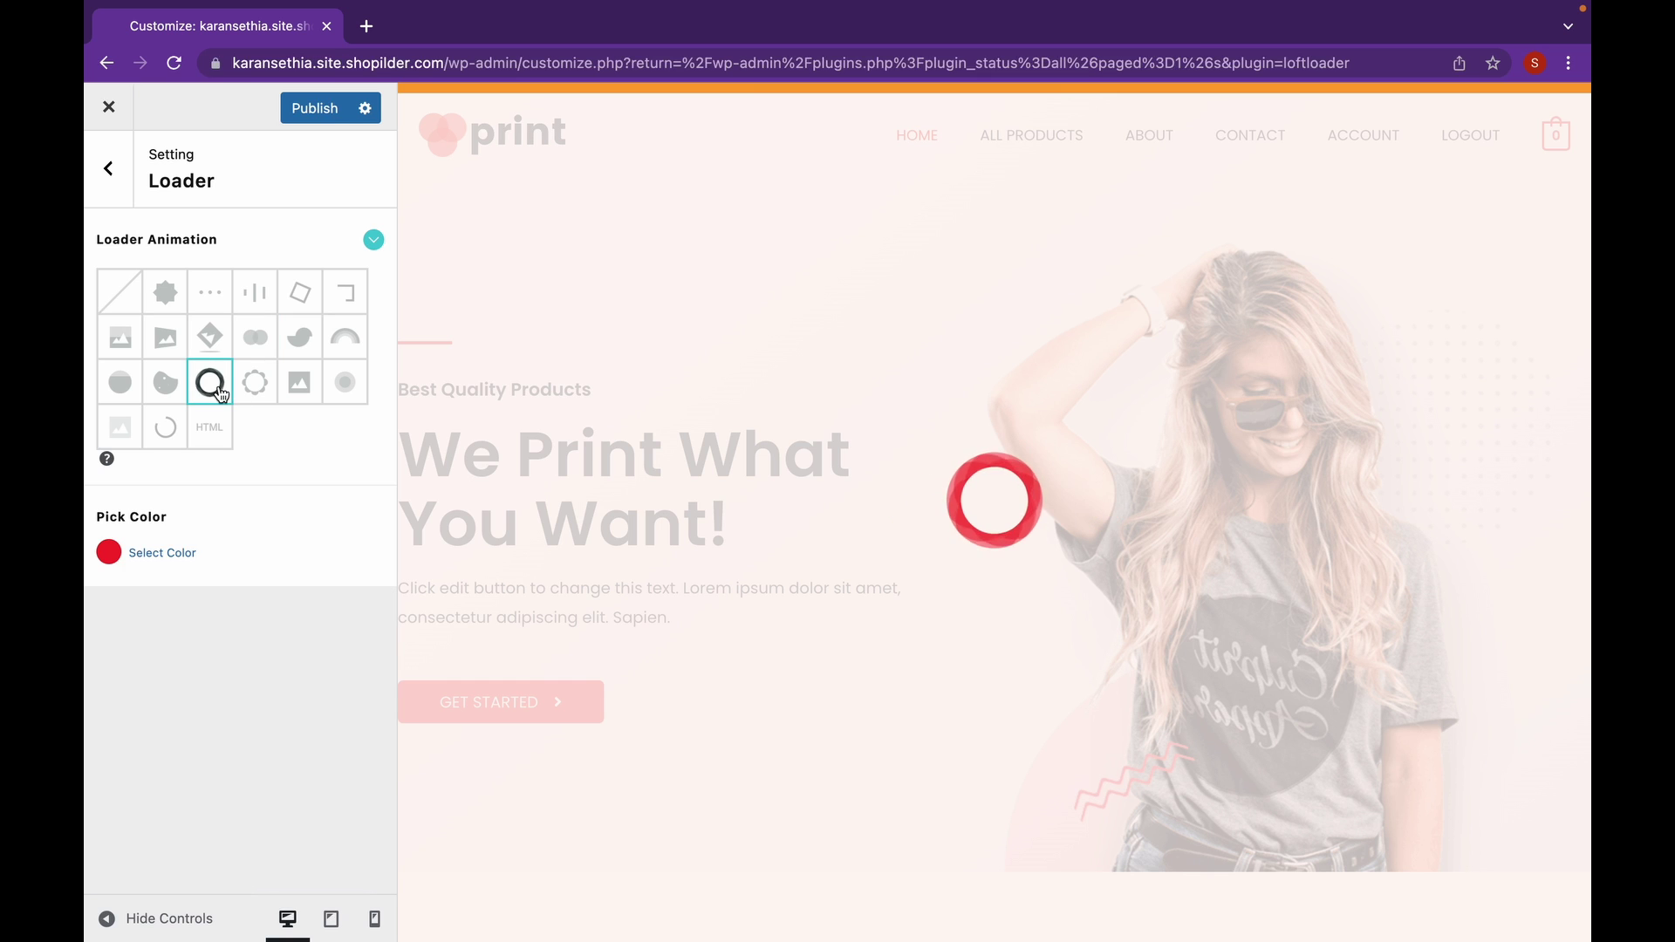
click(102, 563)
mouse_move(118, 598)
mouse_down()
mouse_move(154, 610)
mouse_move(144, 596)
mouse_up()
click(151, 566)
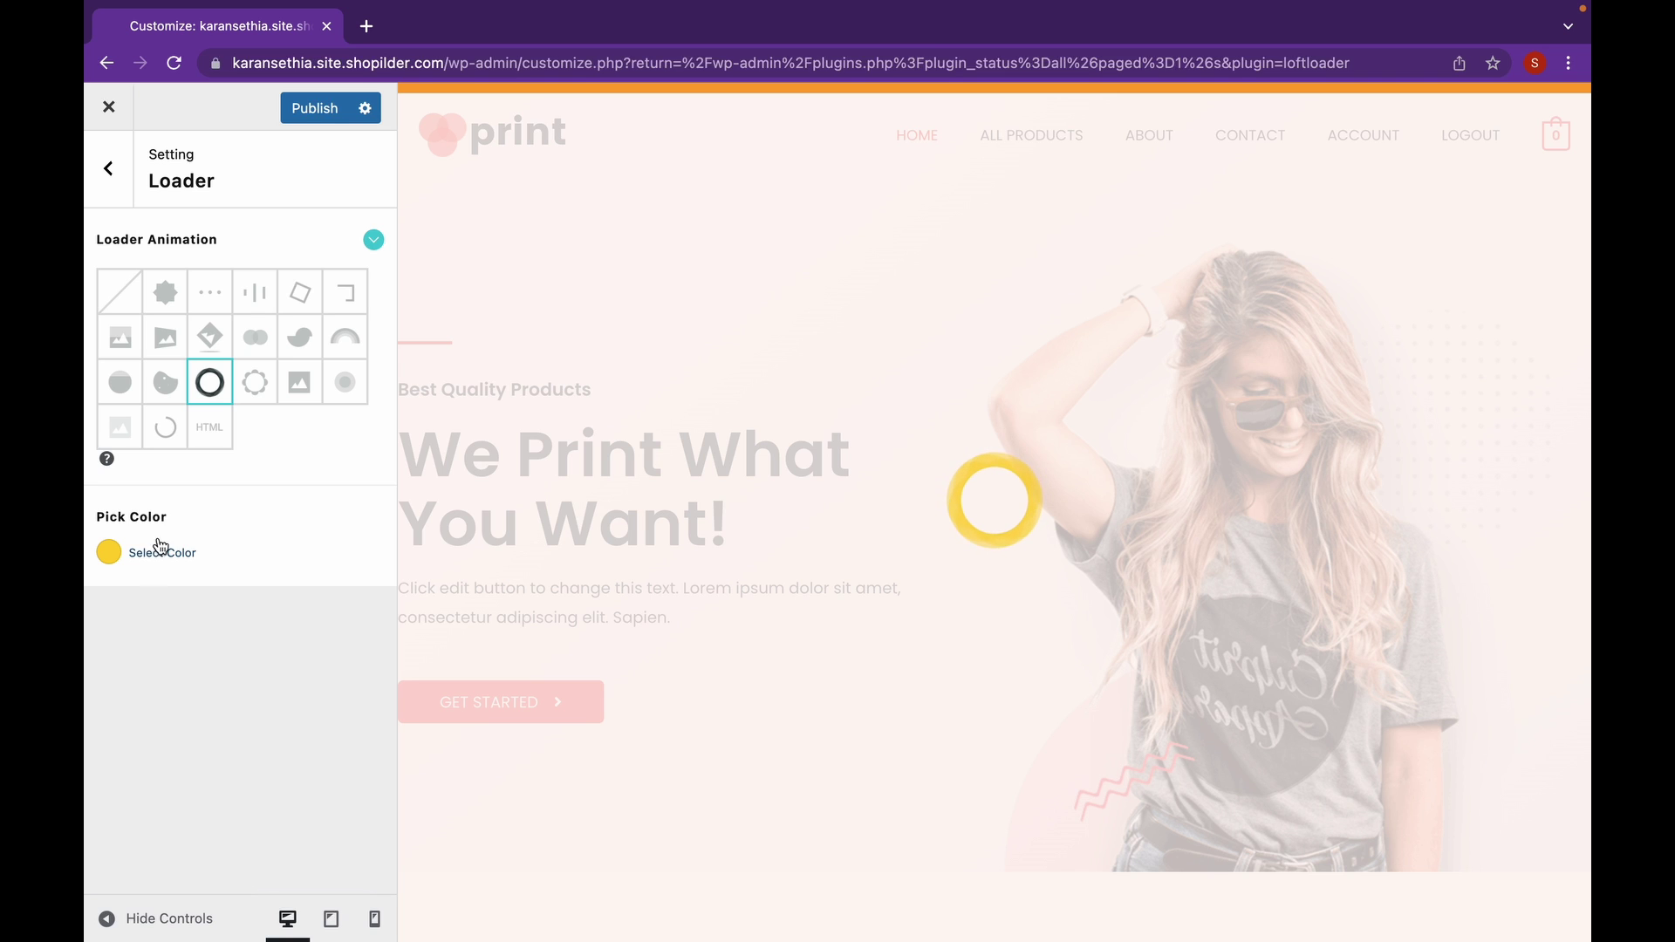
click(308, 119)
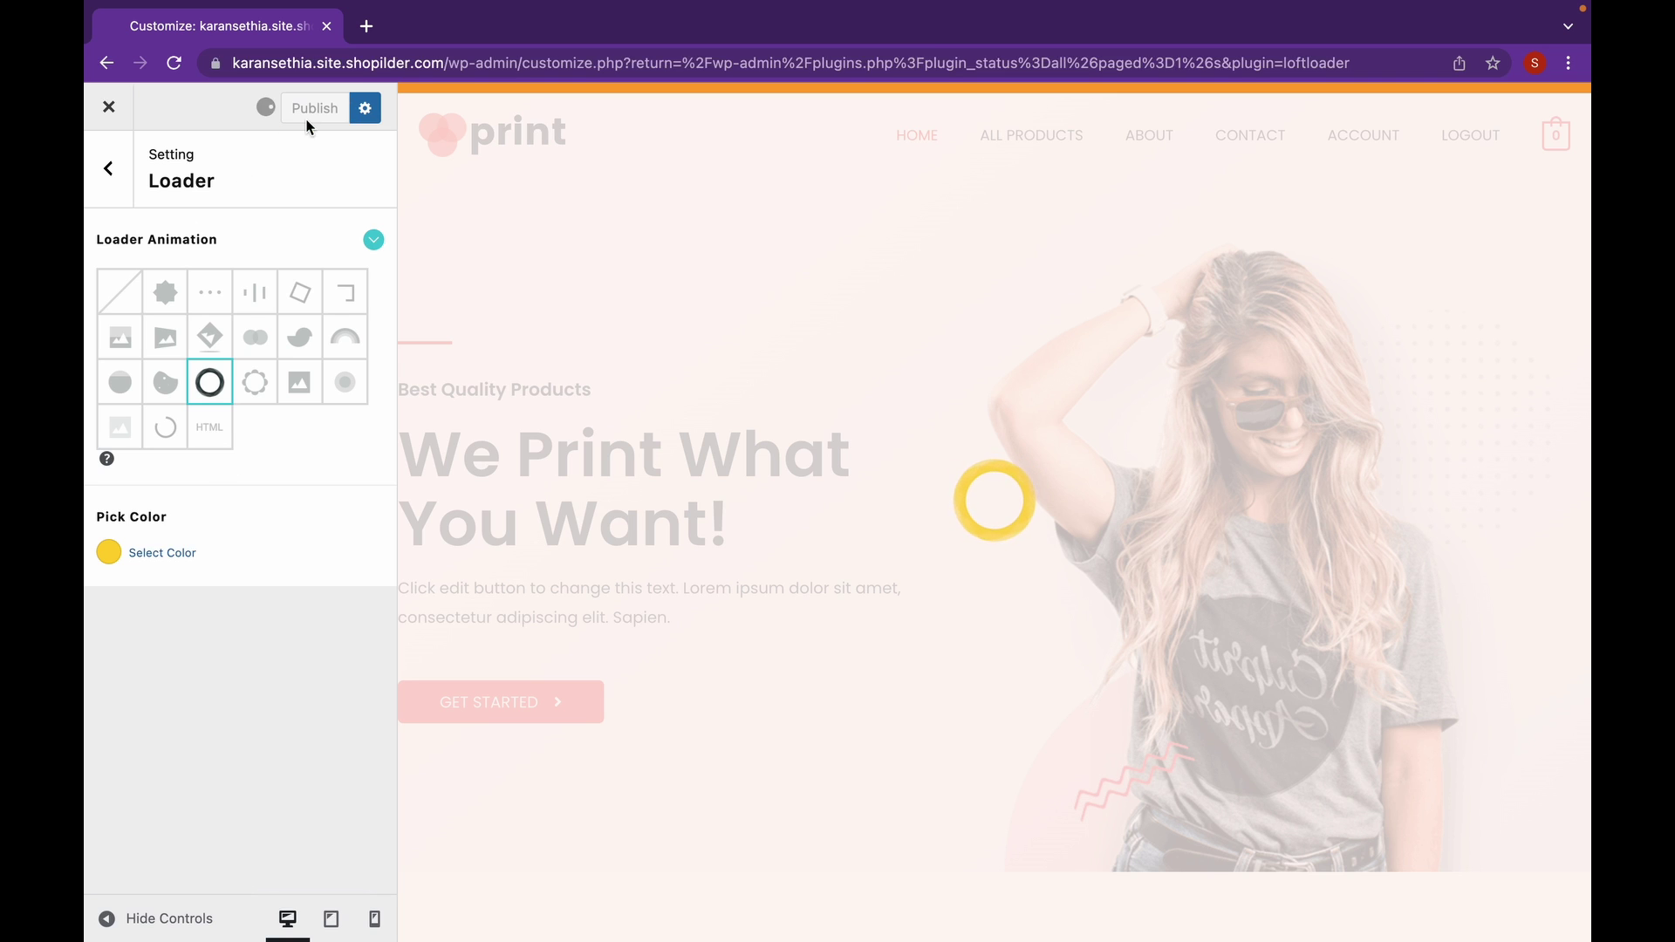
Open the Progress settings and move the progress bar to the bottom of the page
click(129, 176)
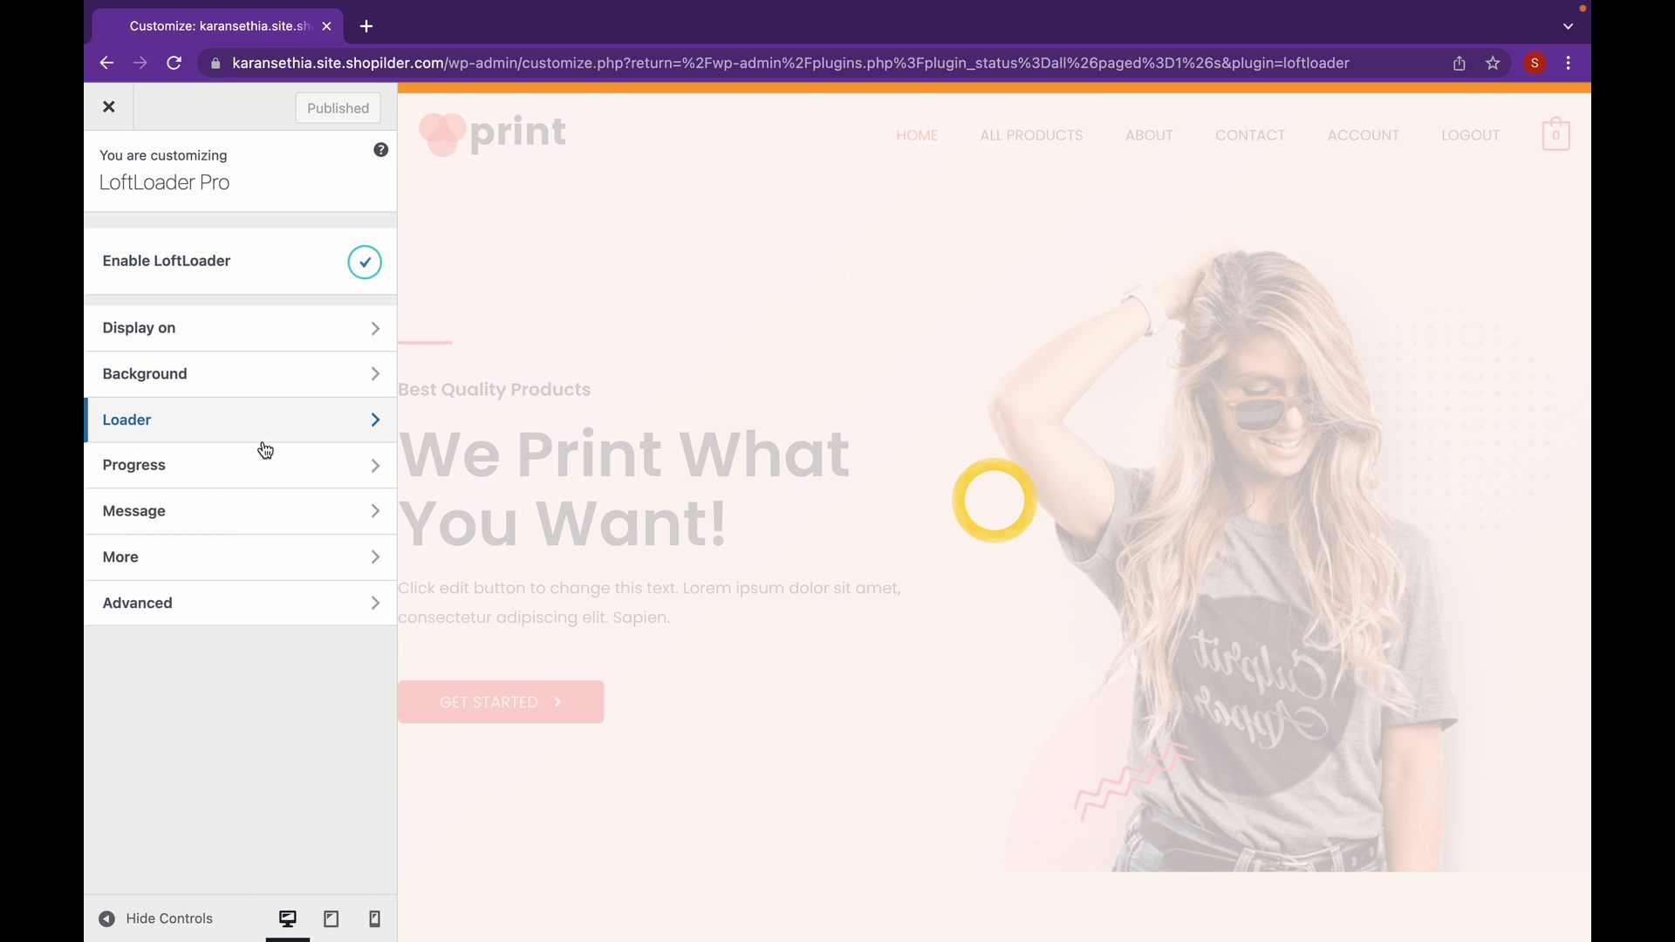
click(280, 472)
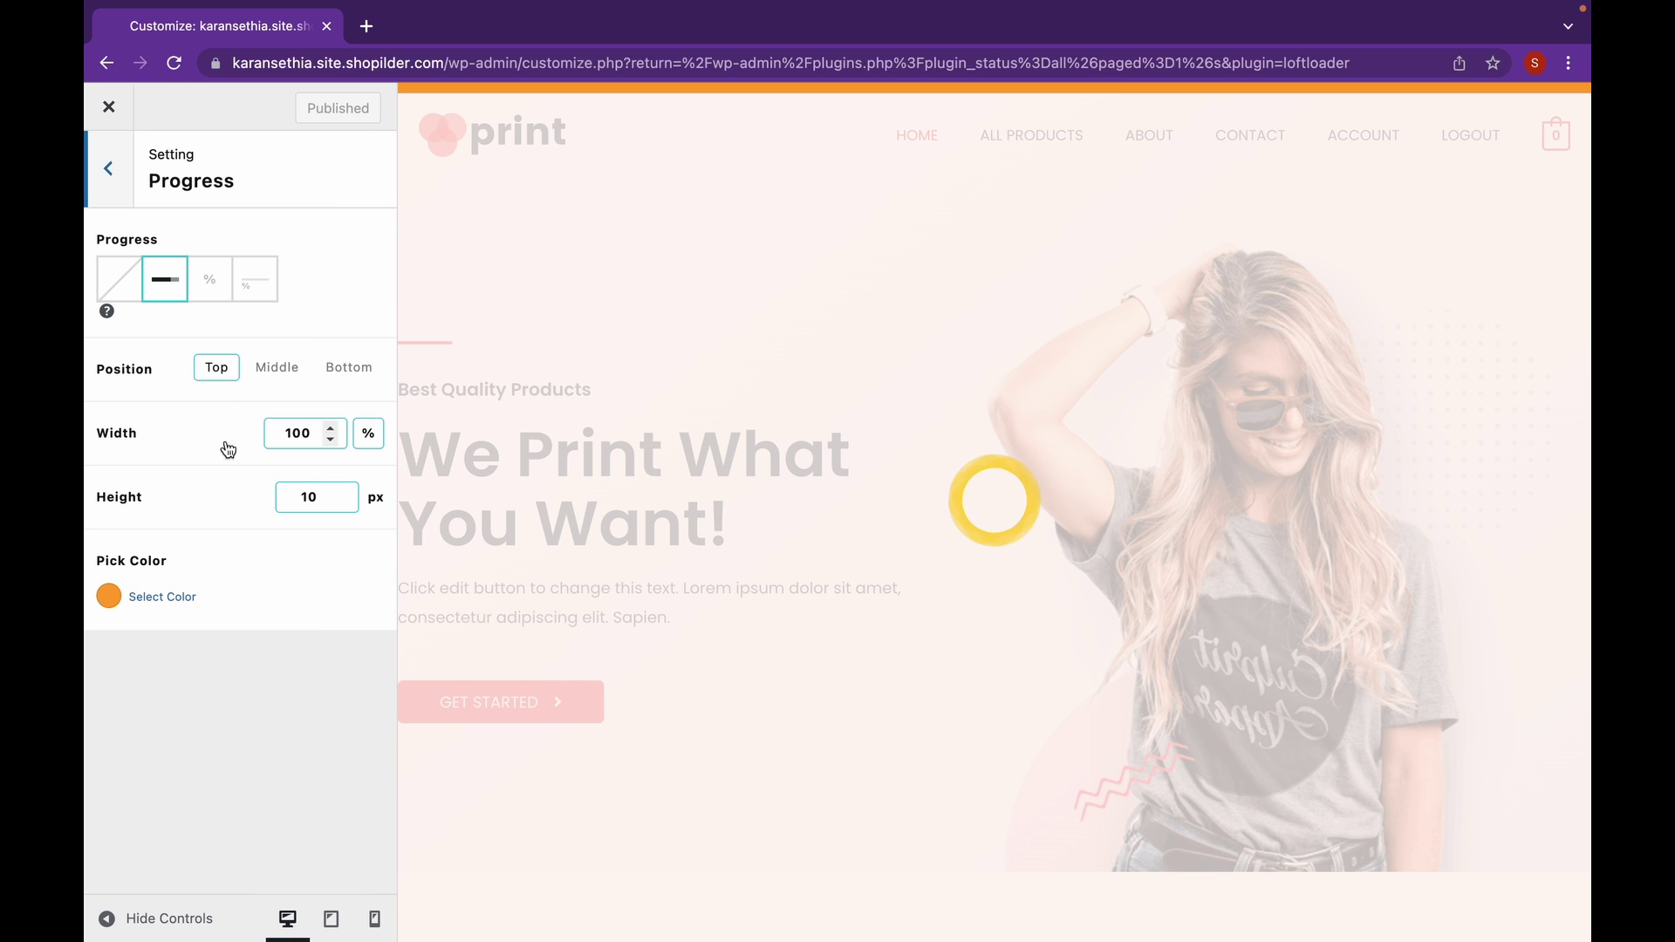
click(178, 289)
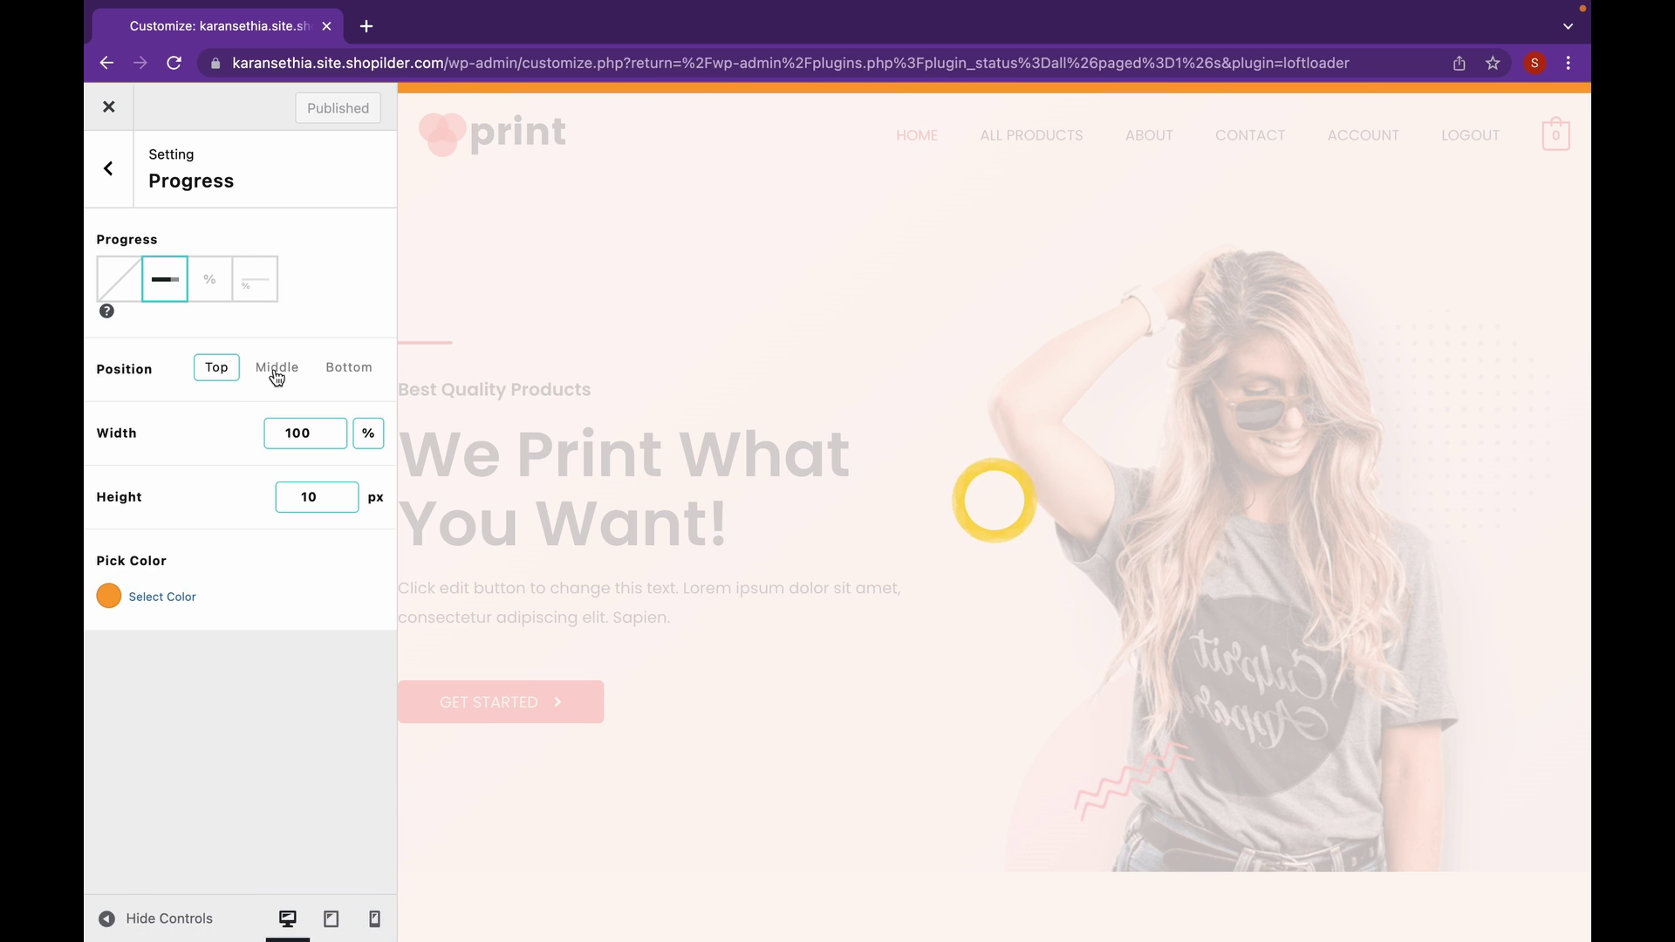
click(276, 373)
click(332, 375)
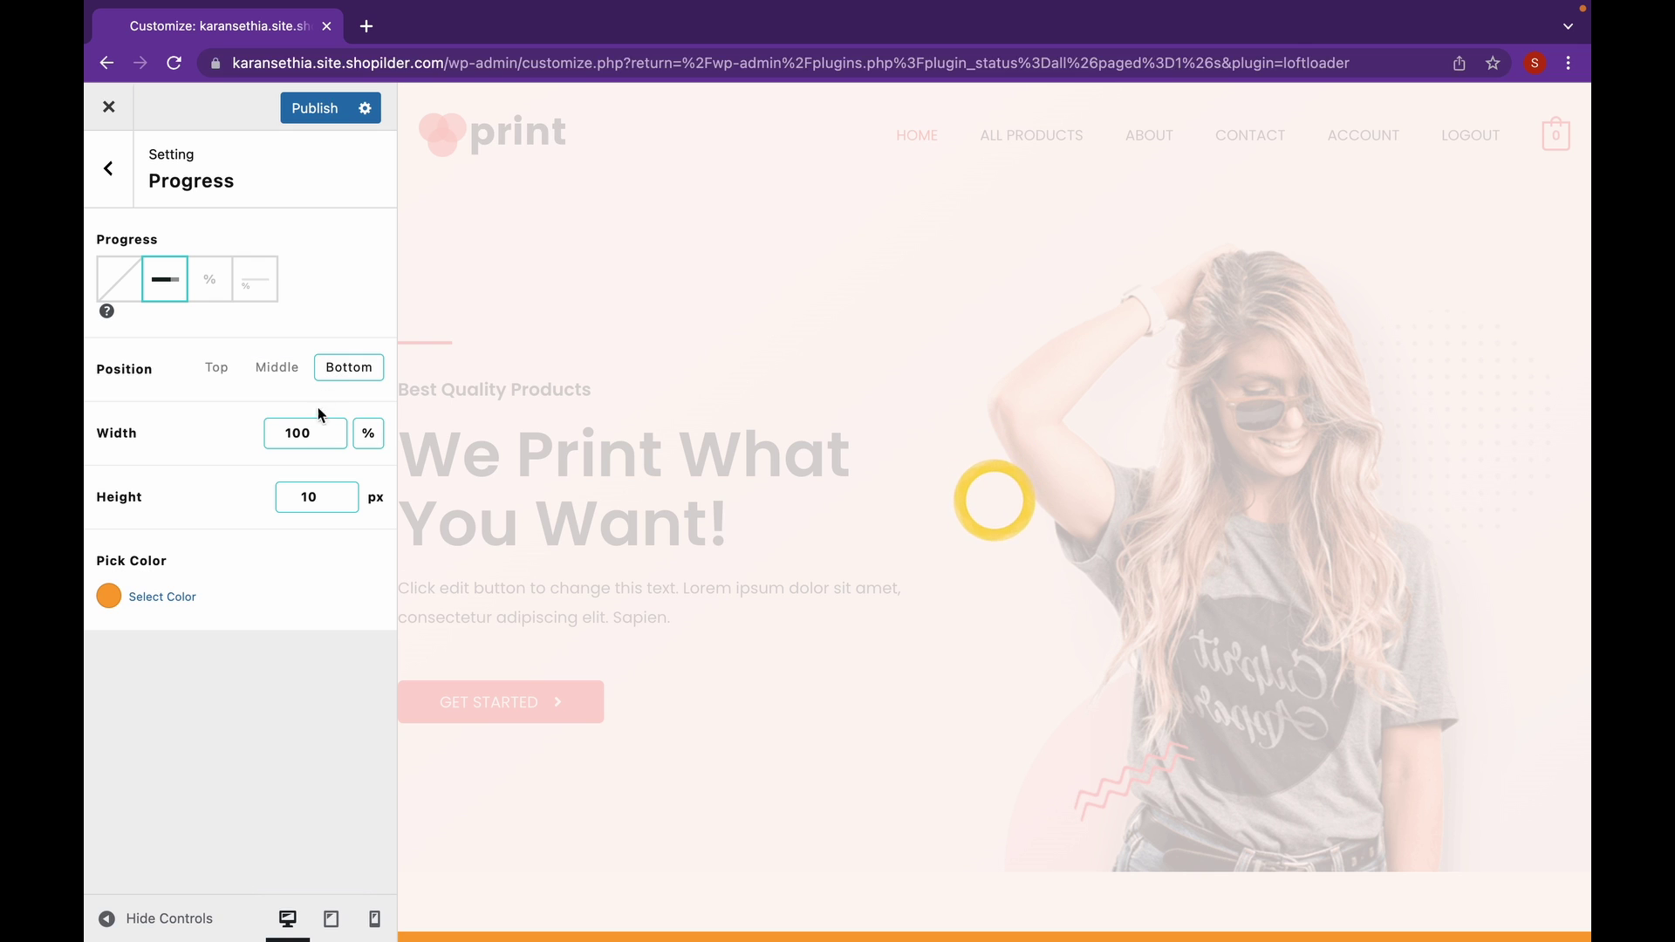
Colour the progress bar red #ff502d and keep the plain bar style
click(109, 598)
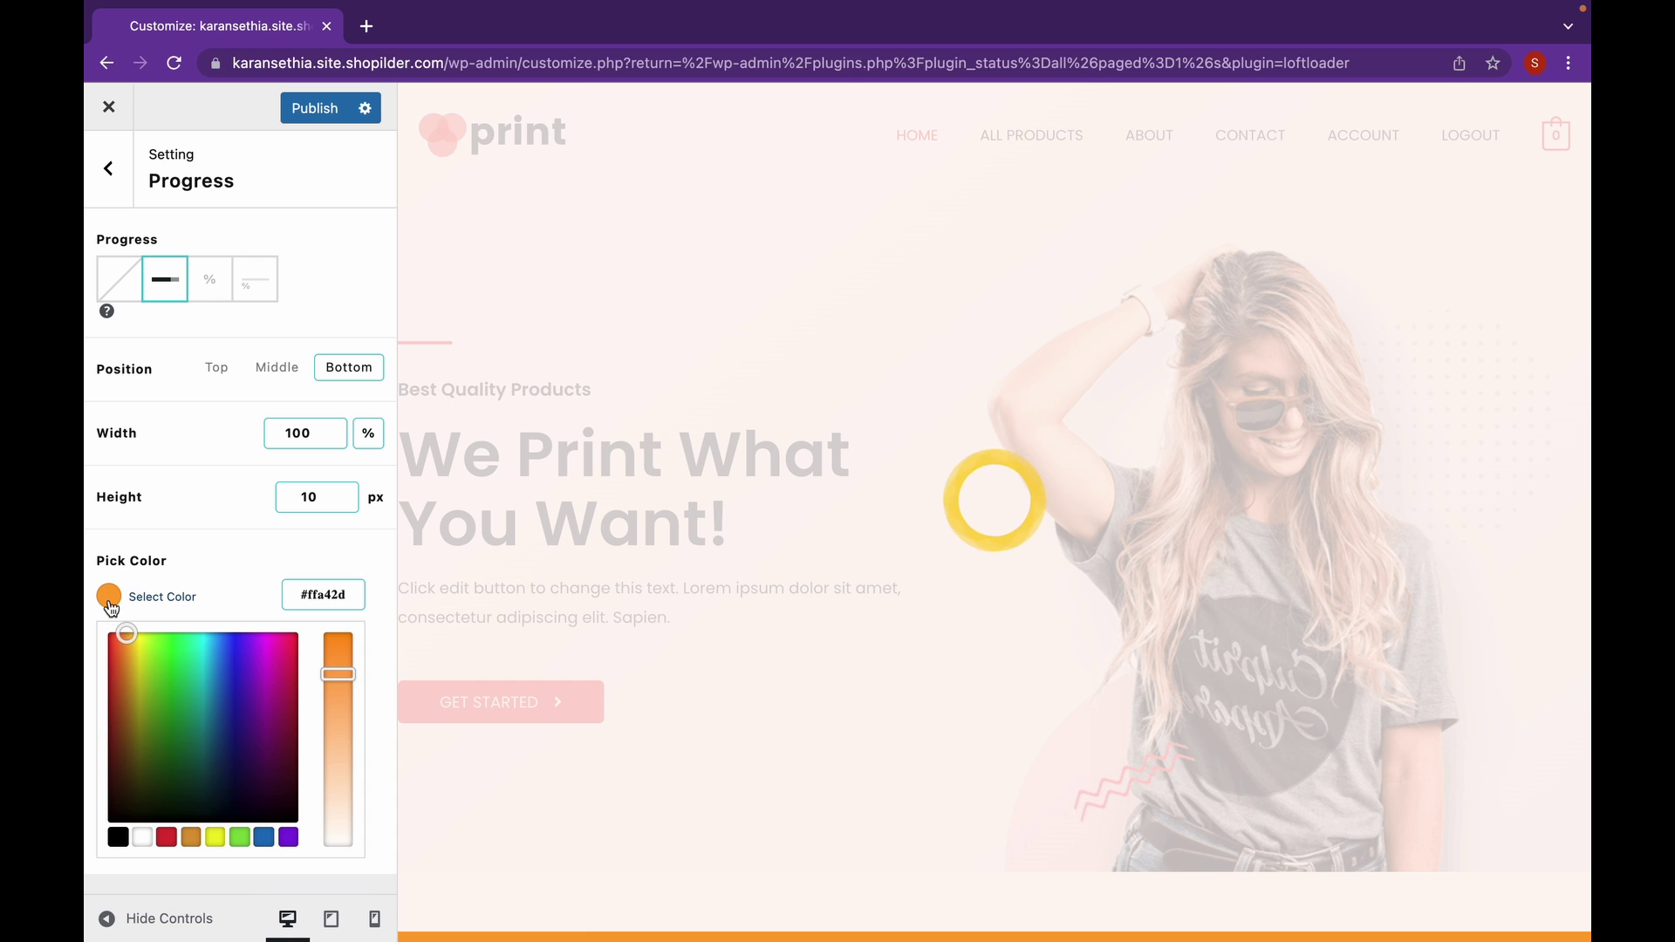
click(133, 652)
drag(133, 652, 114, 629)
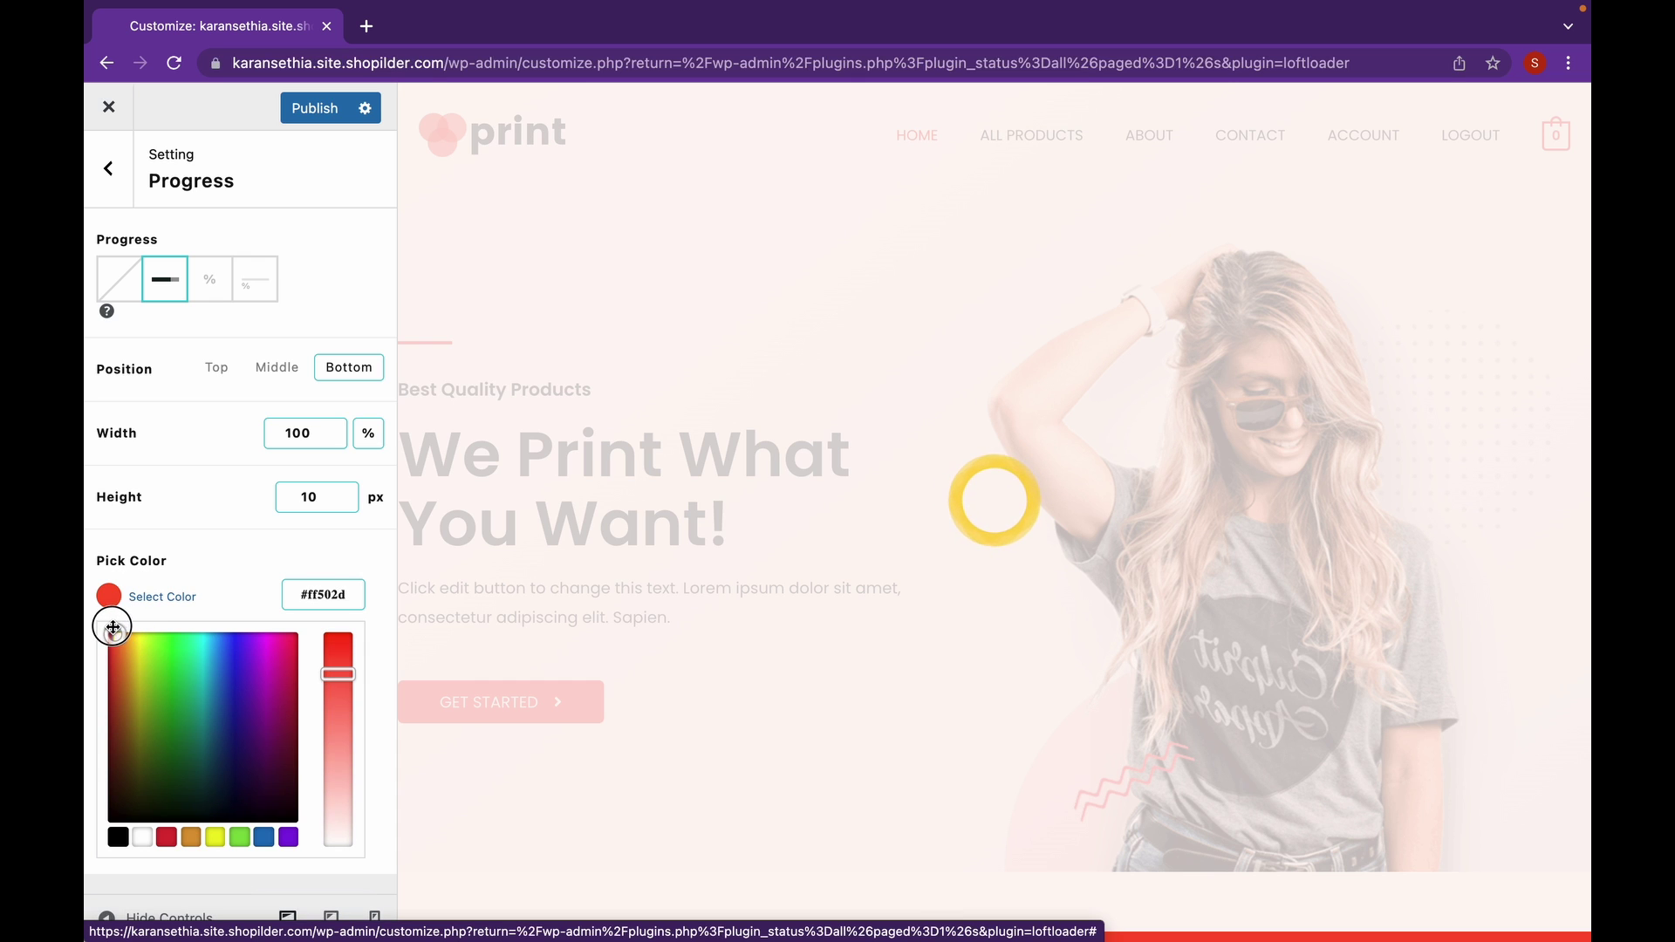
click(154, 602)
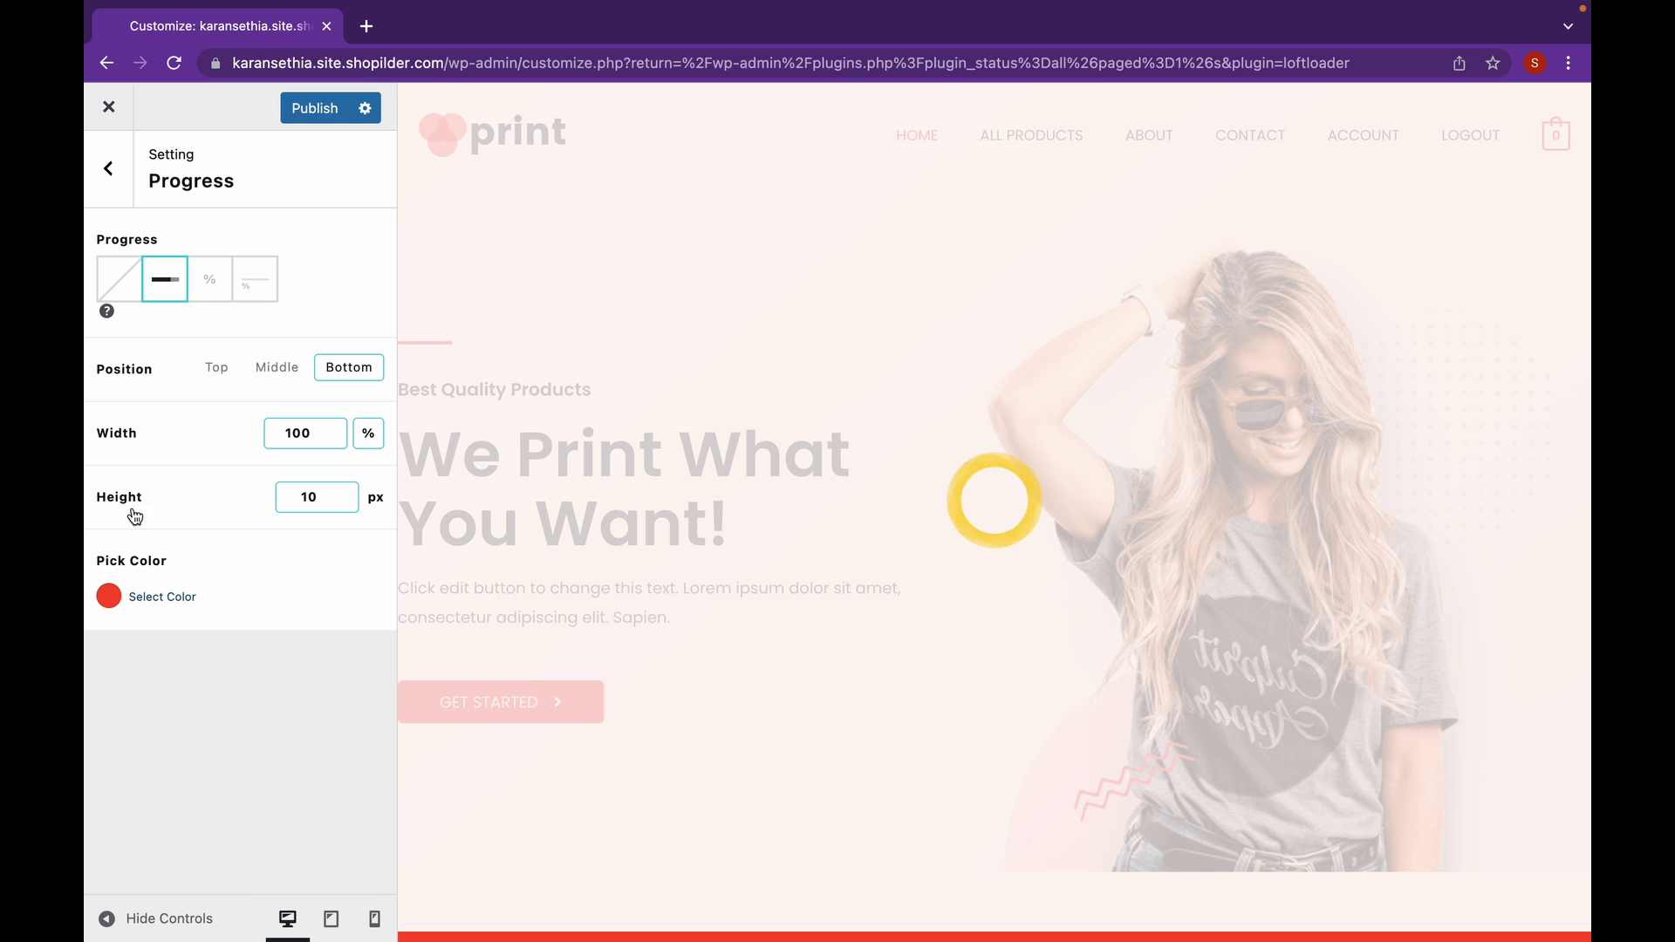
click(250, 292)
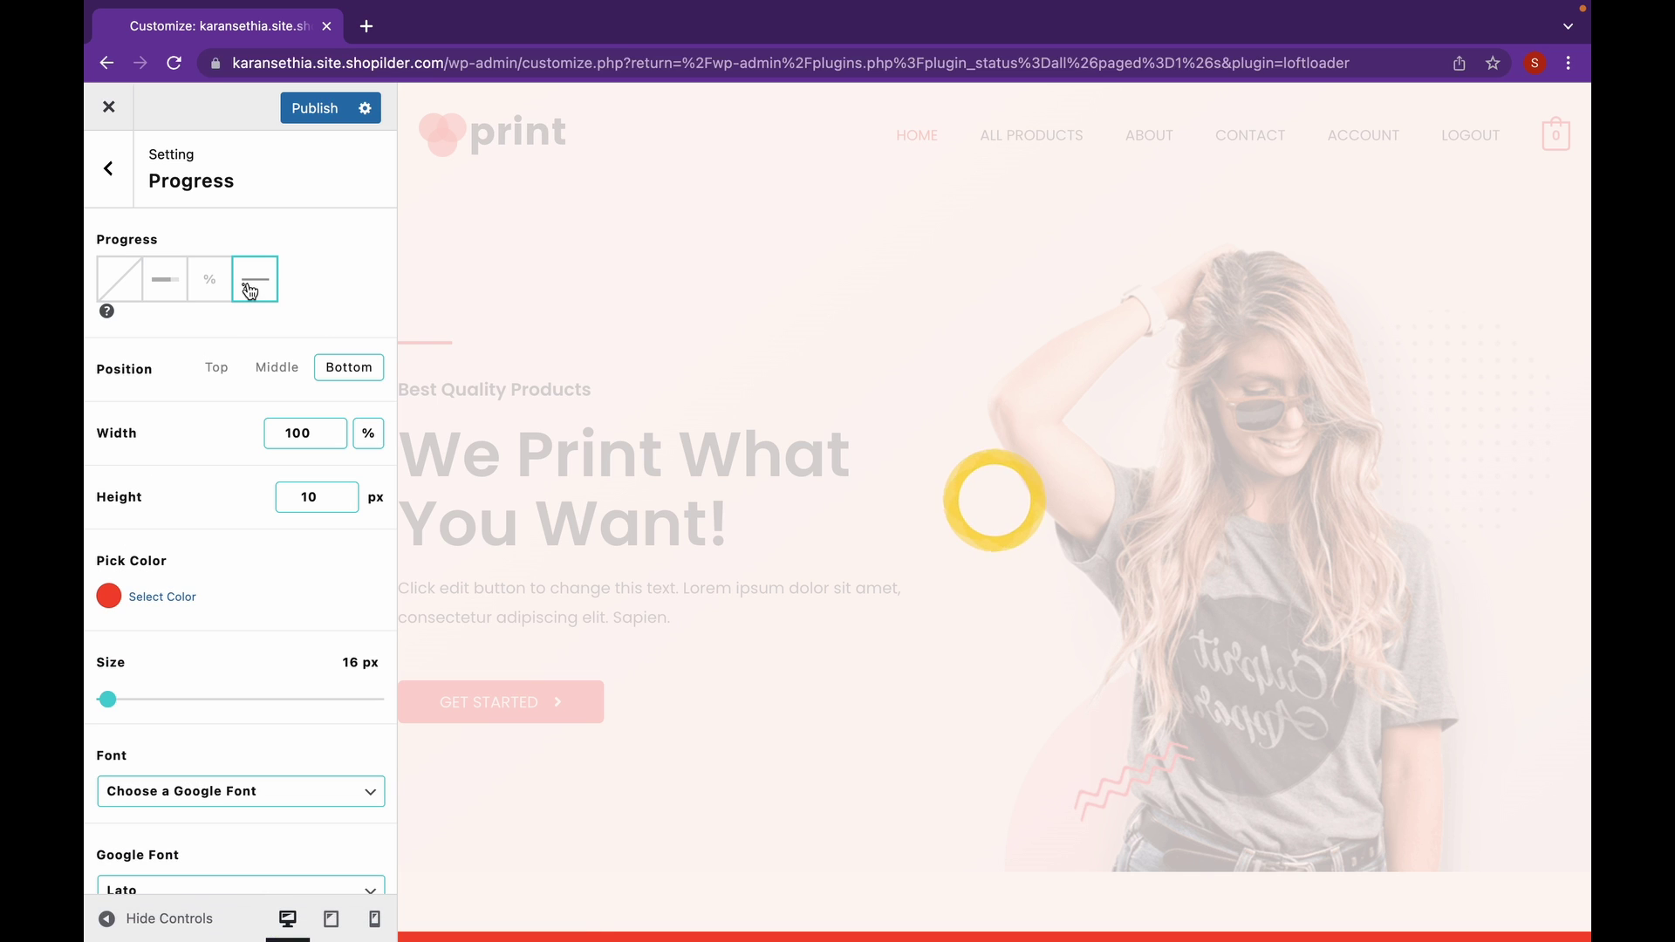
click(187, 284)
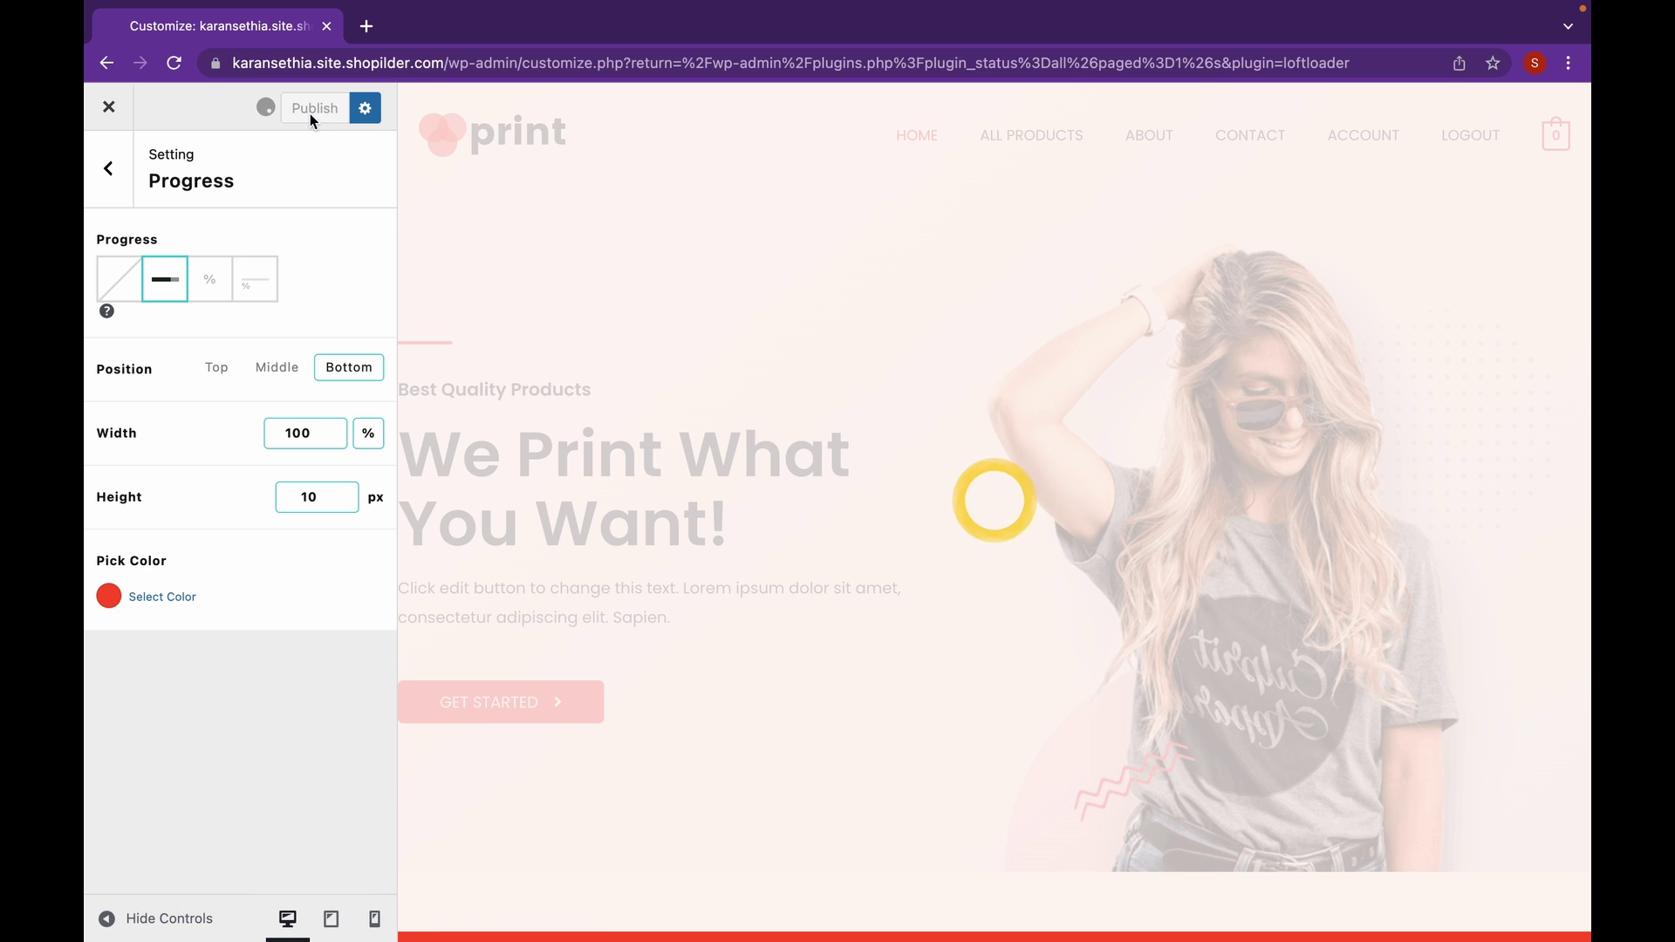
Change the loader message to 'Waiting for the best clothing website'
click(111, 161)
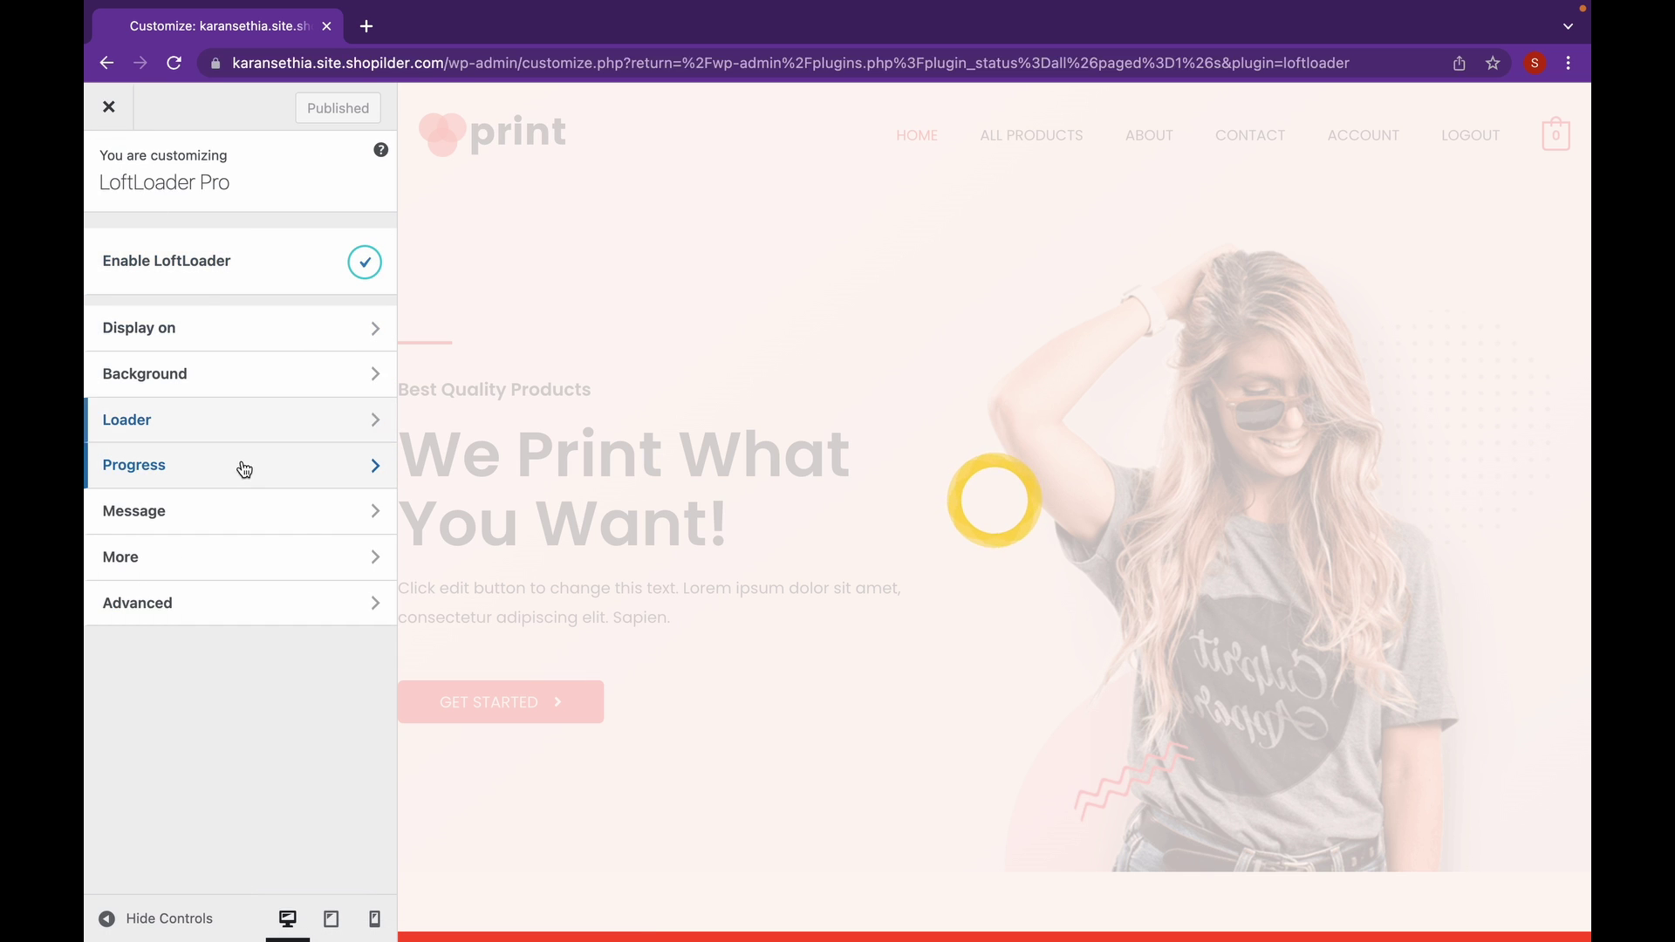
click(254, 515)
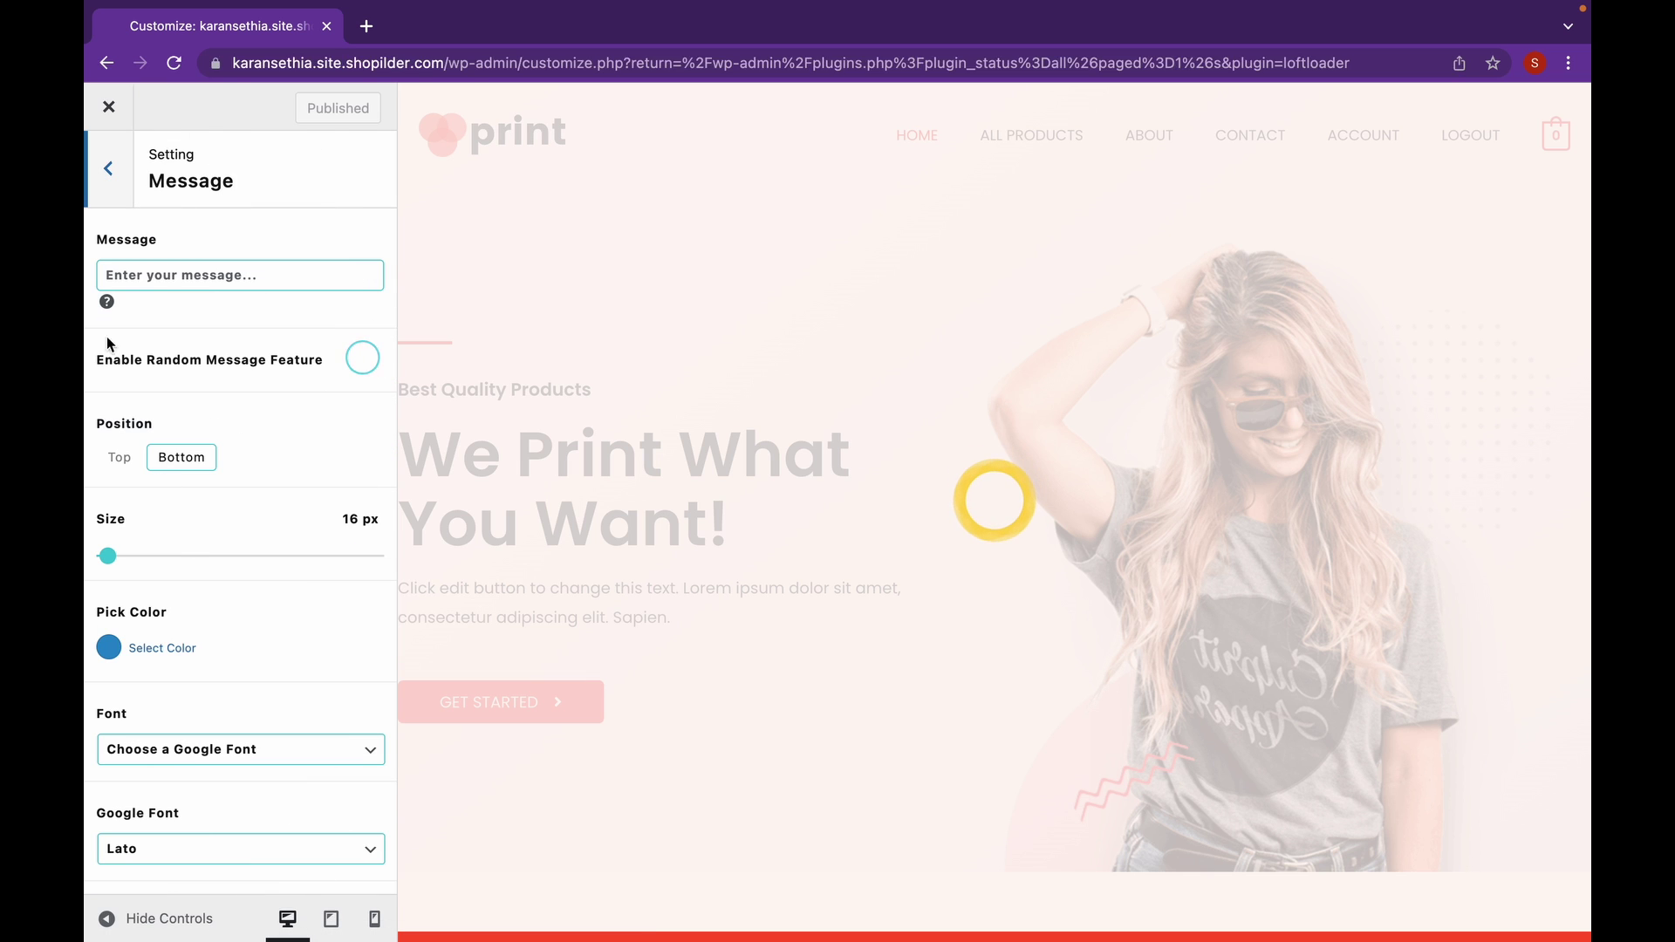
click(164, 275)
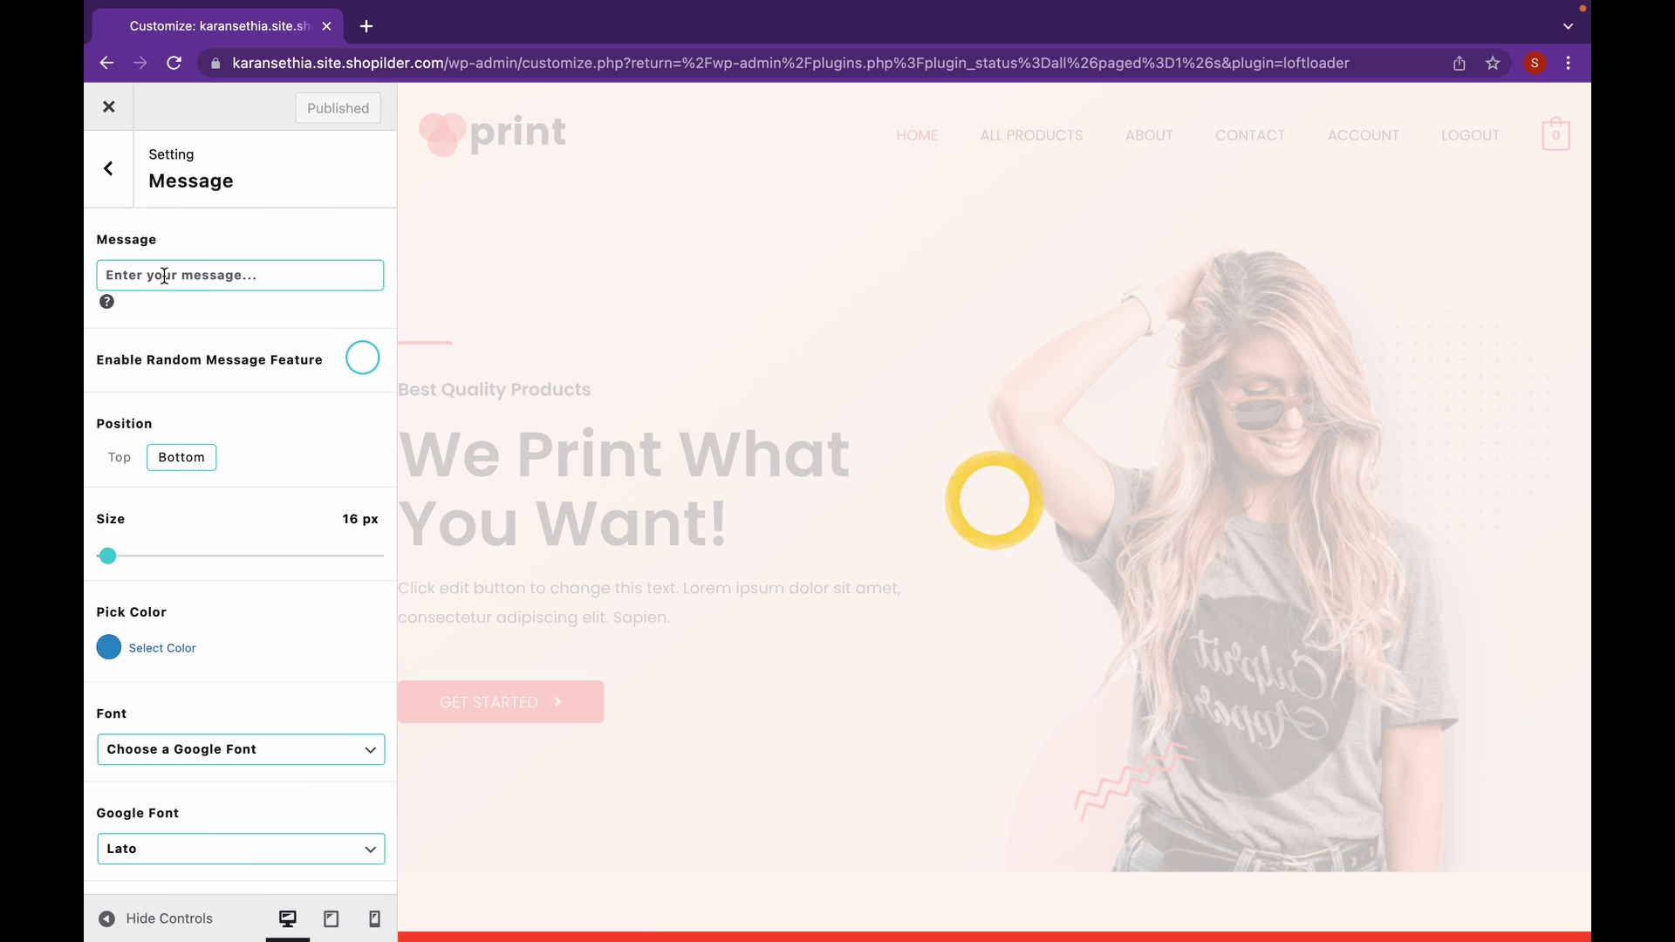
text(Waiting for the best clothing website)
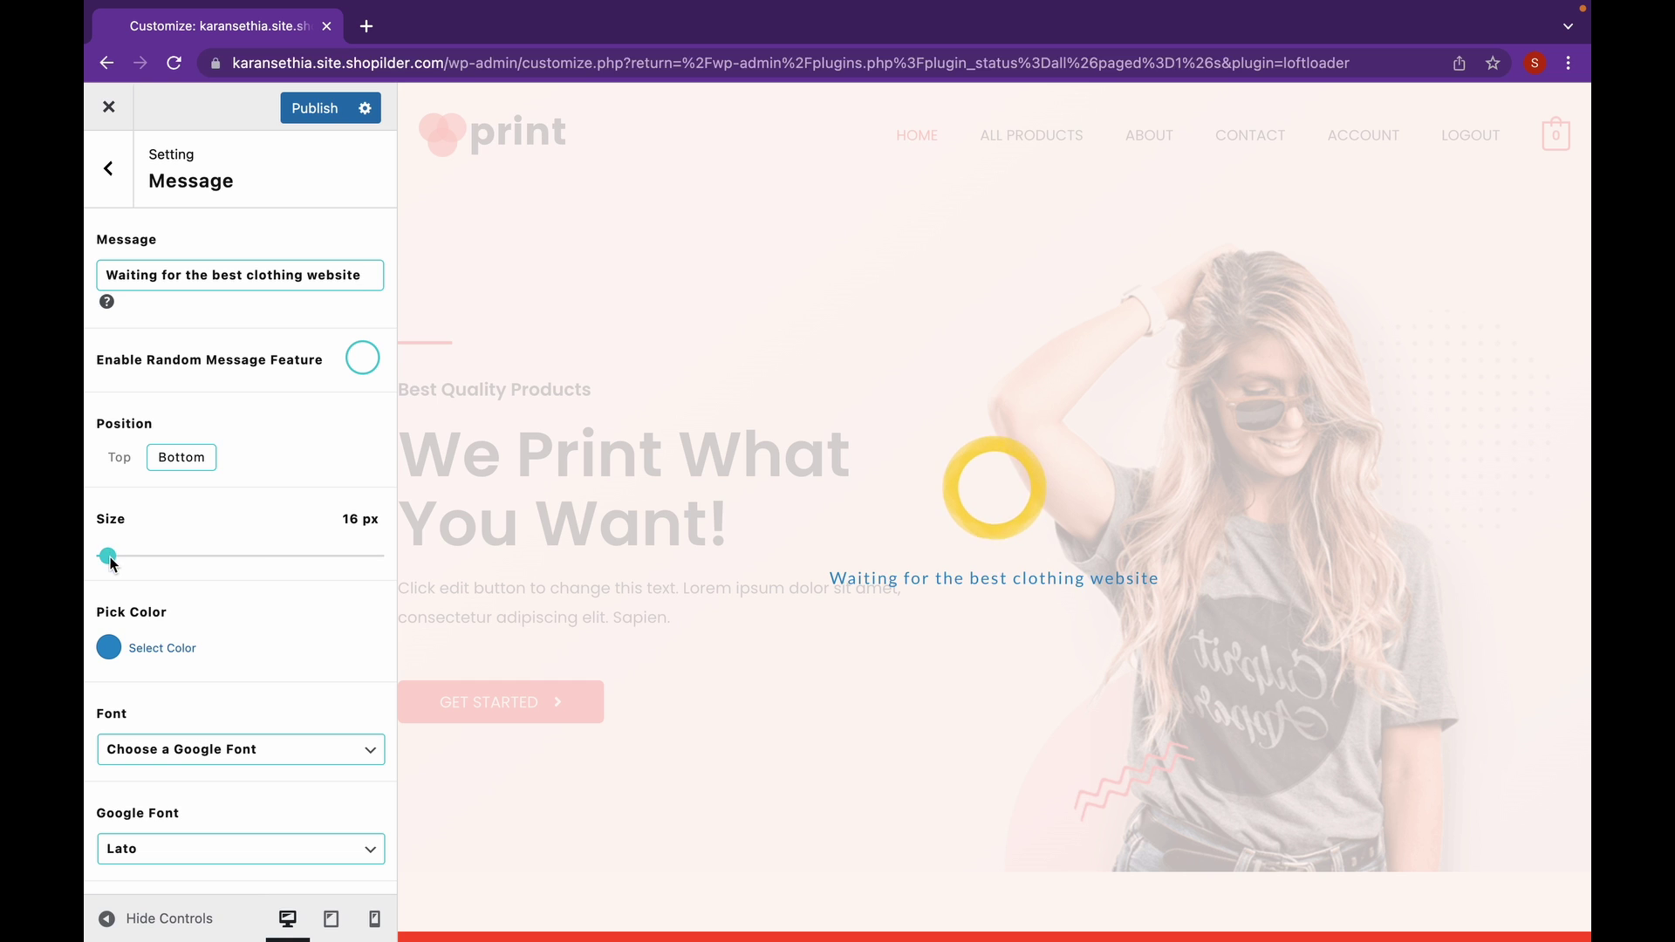
Make the message 32 px and orange #ed852a, keeping it at the bottom position
drag(112, 563, 135, 560)
click(109, 647)
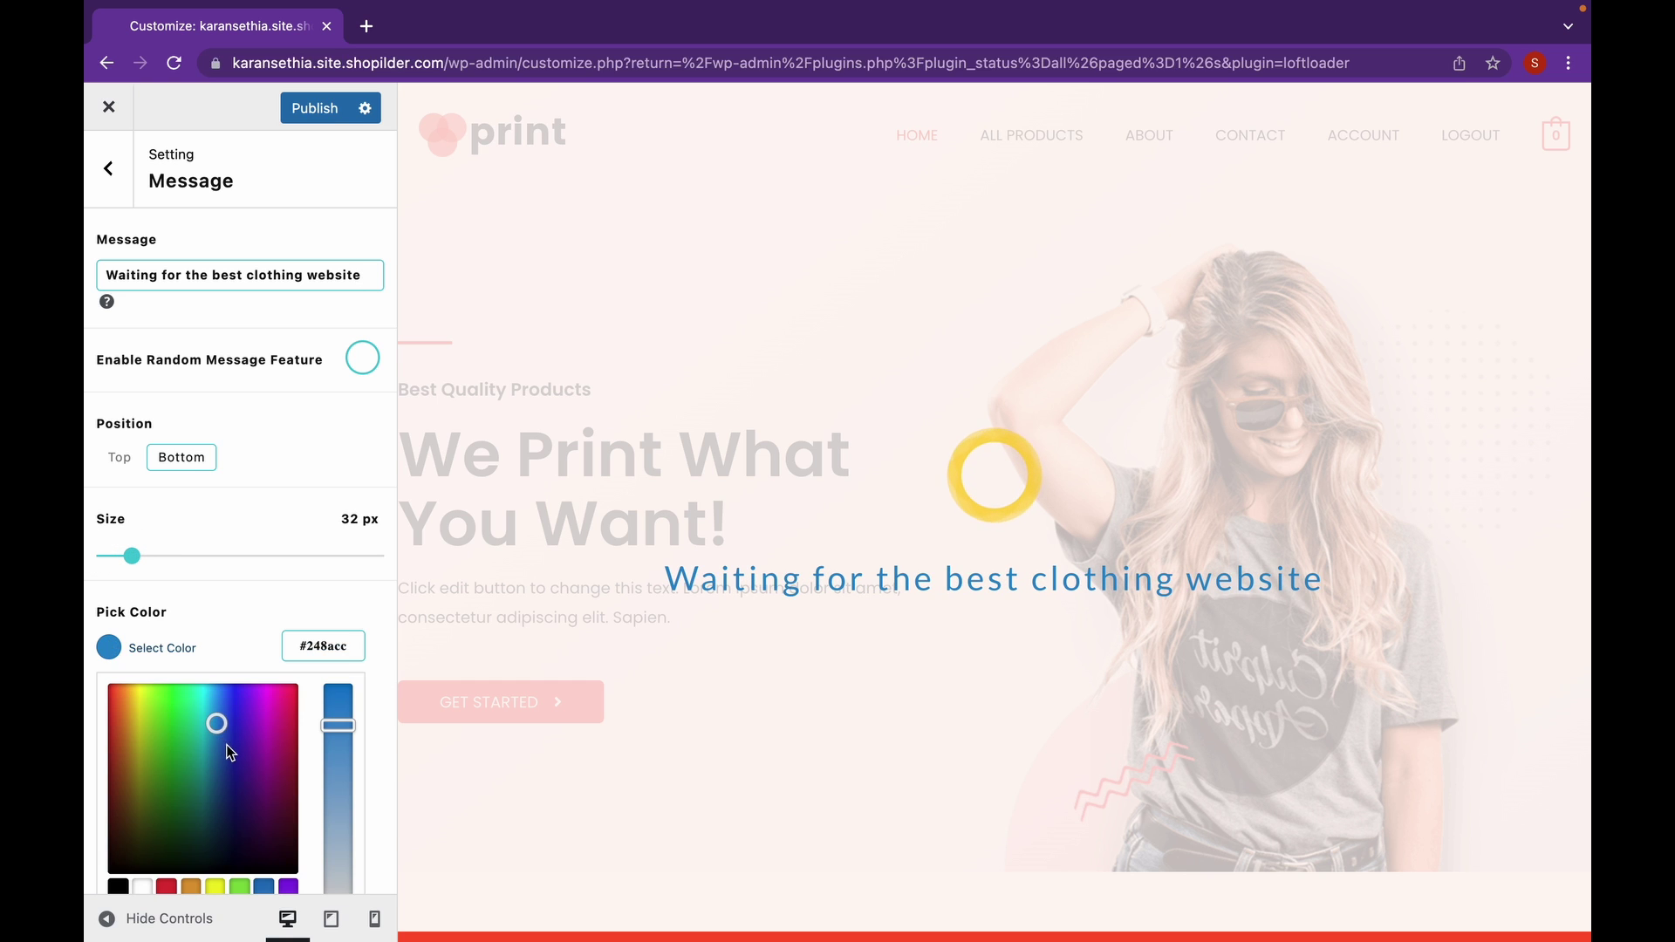
drag(218, 724, 125, 703)
click(170, 651)
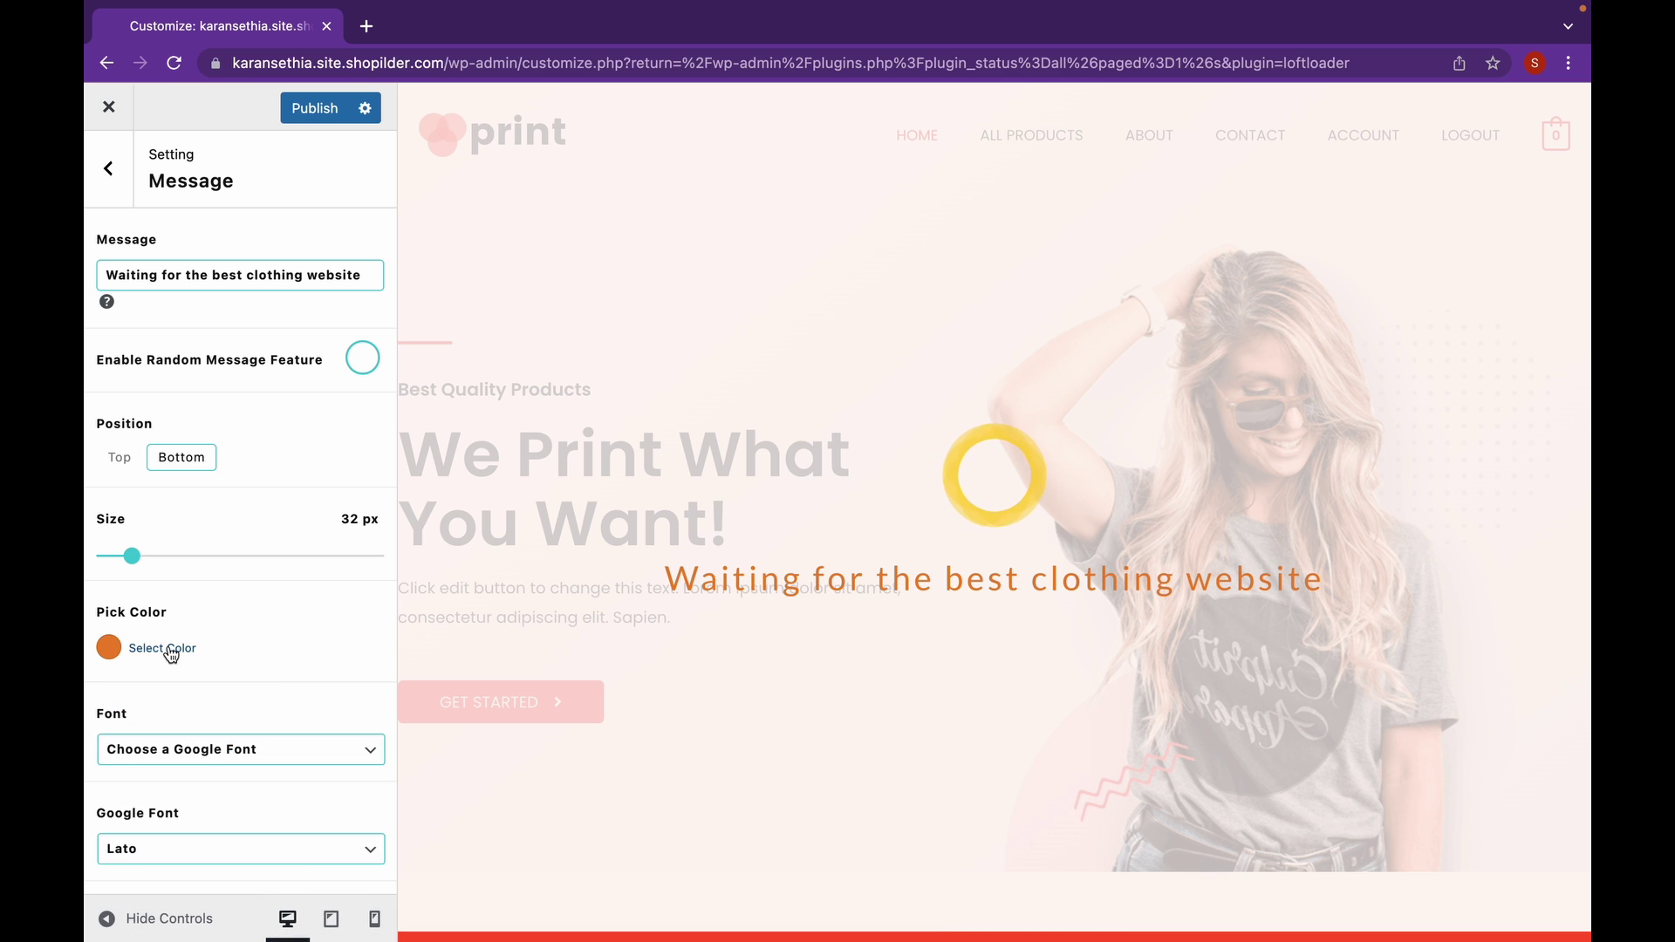
click(120, 461)
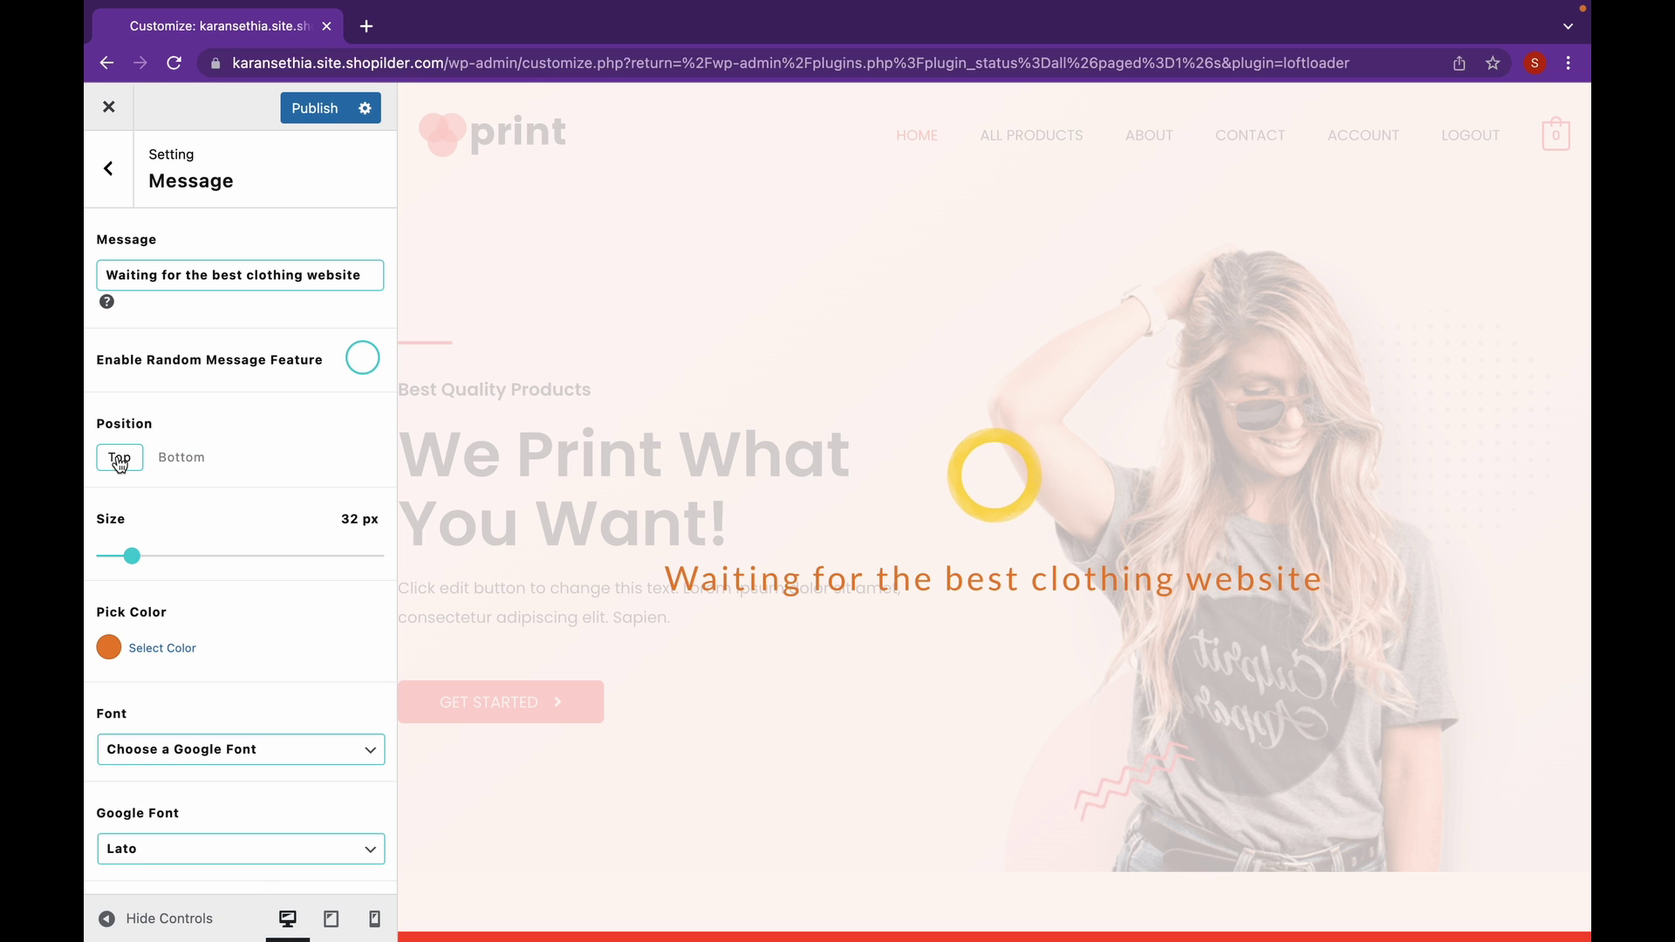
click(200, 457)
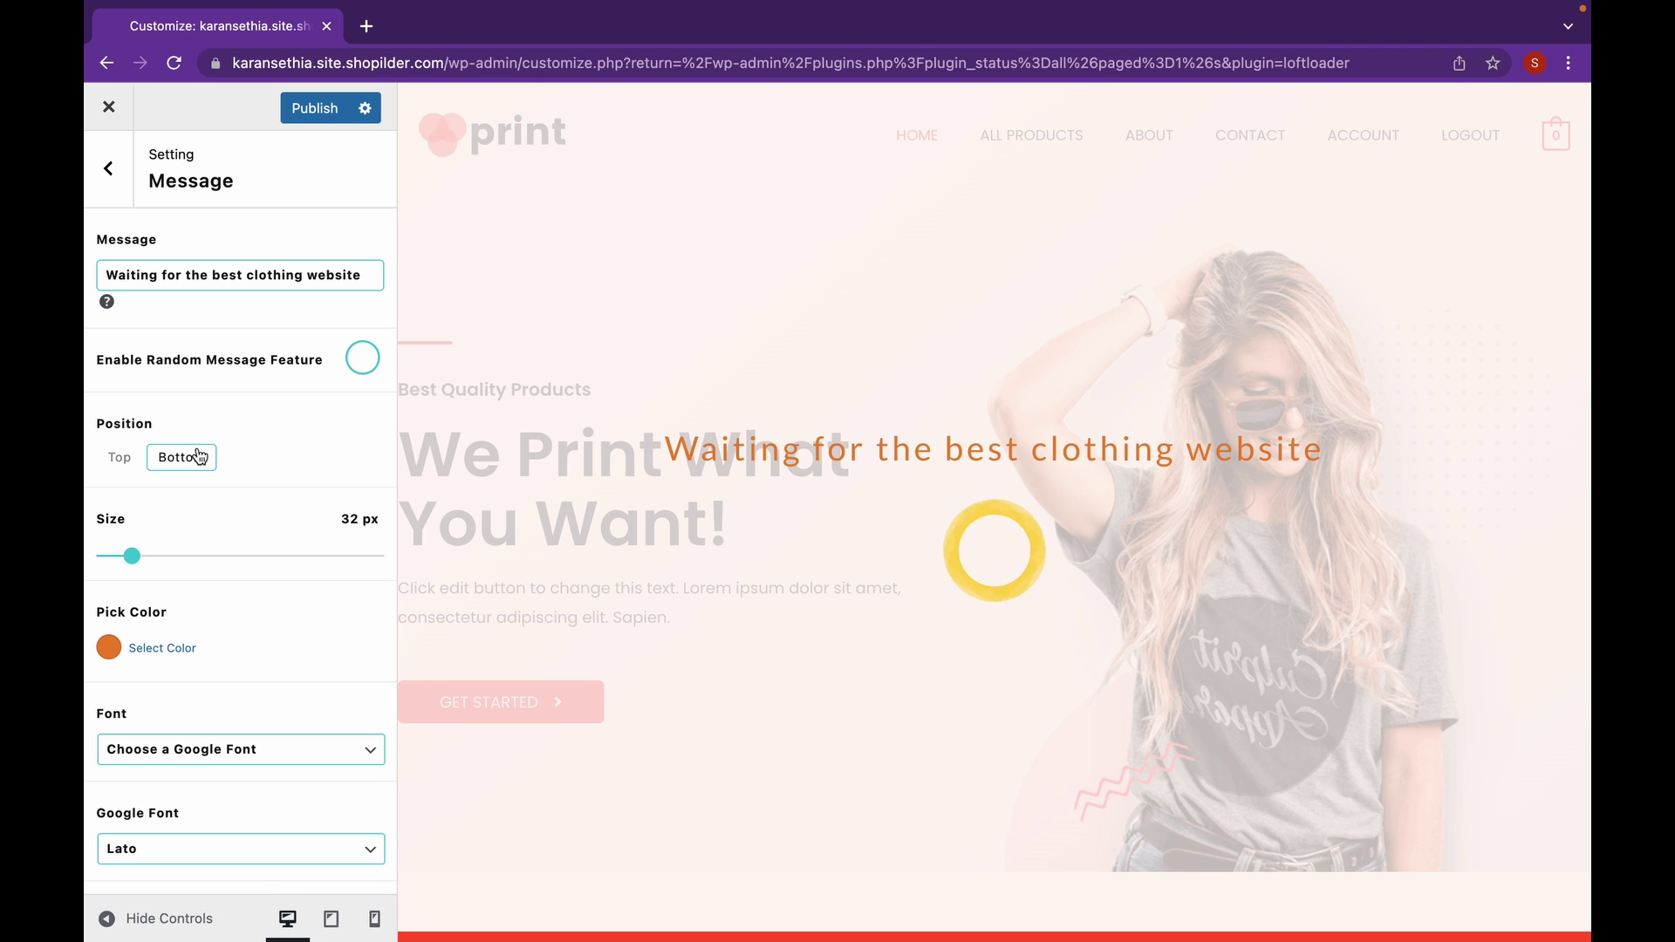
Set the message font weight to 500, keeping the Google font, and publish
scroll(279, 464, down, 3)
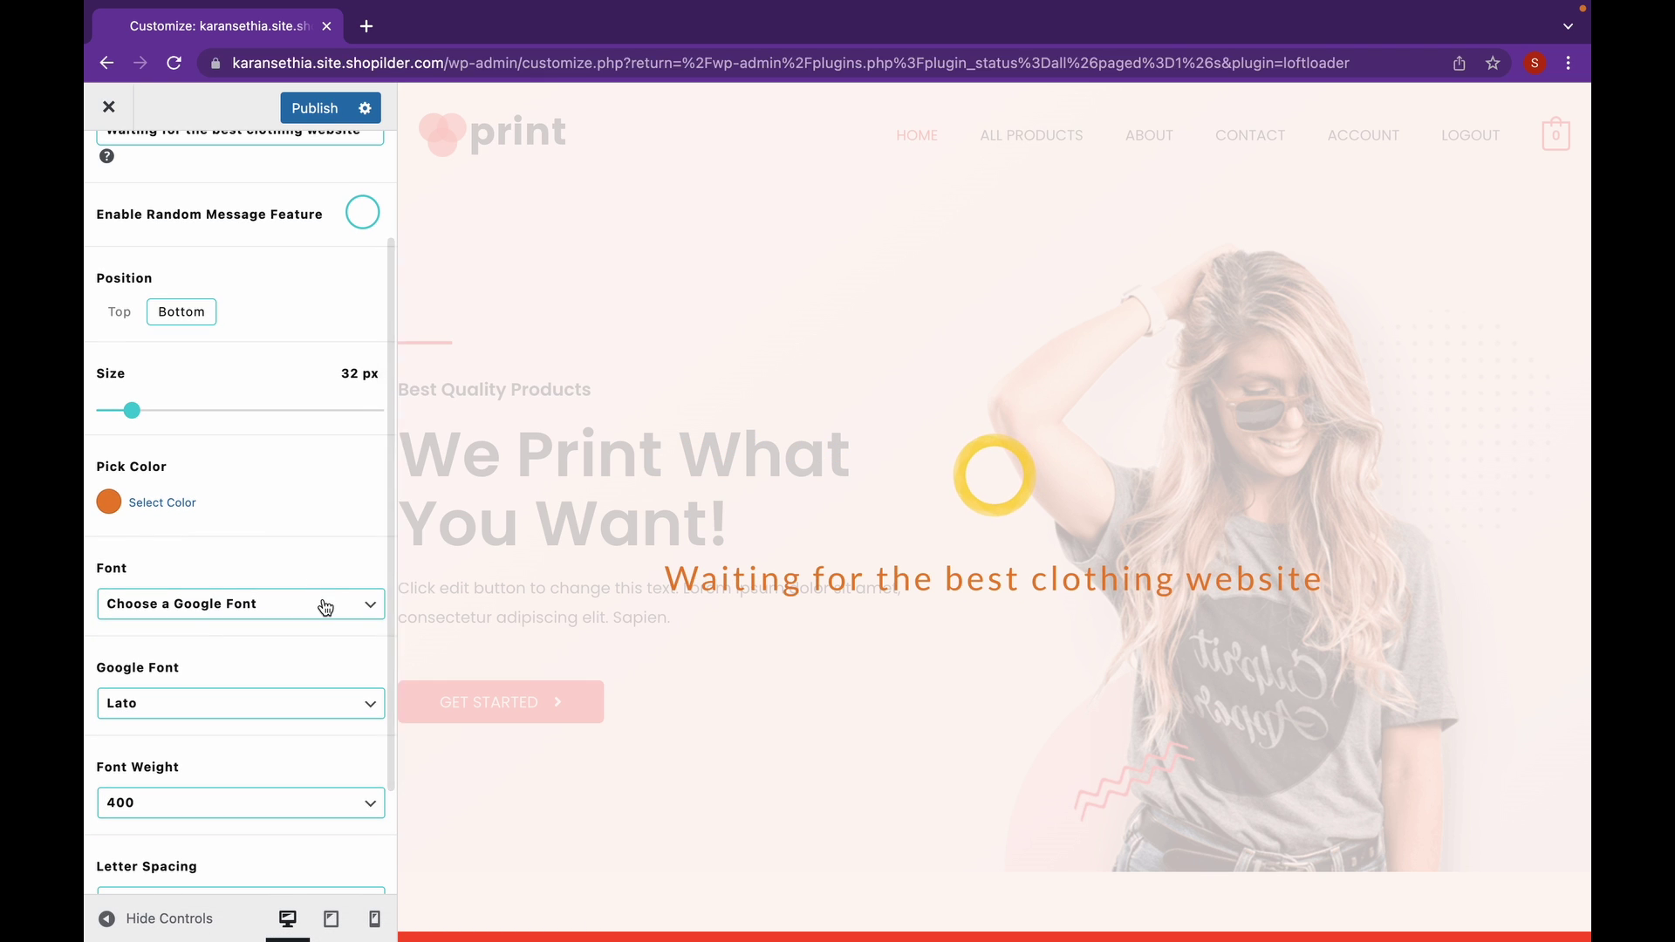
click(325, 604)
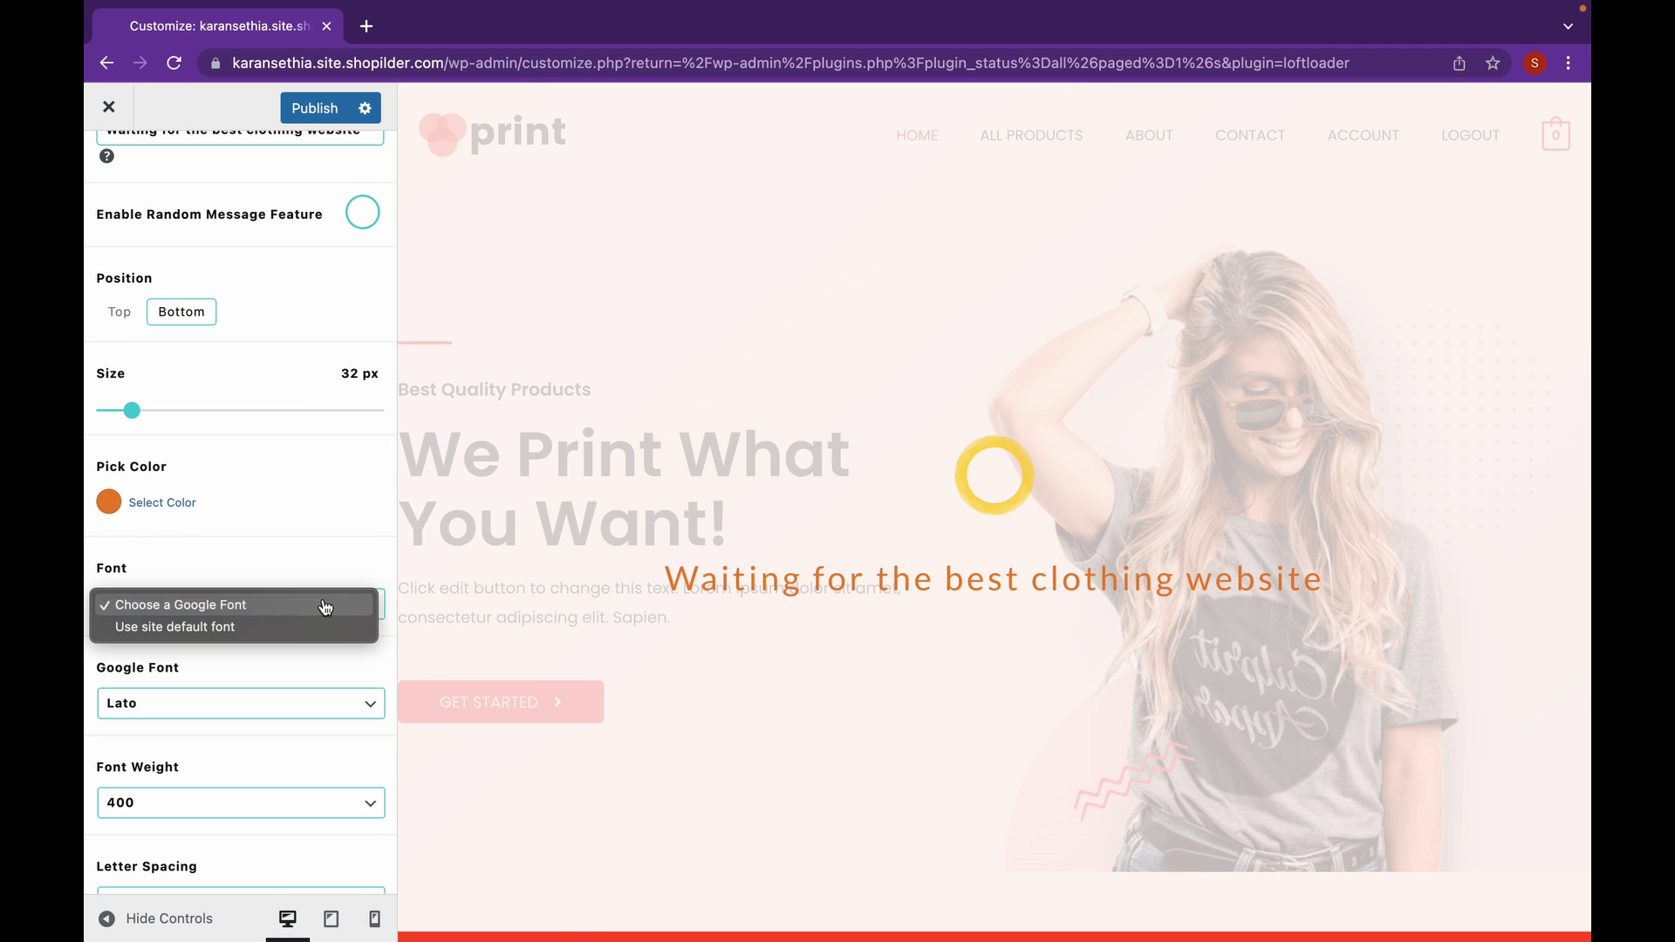
click(330, 542)
scroll(331, 542, down, 2)
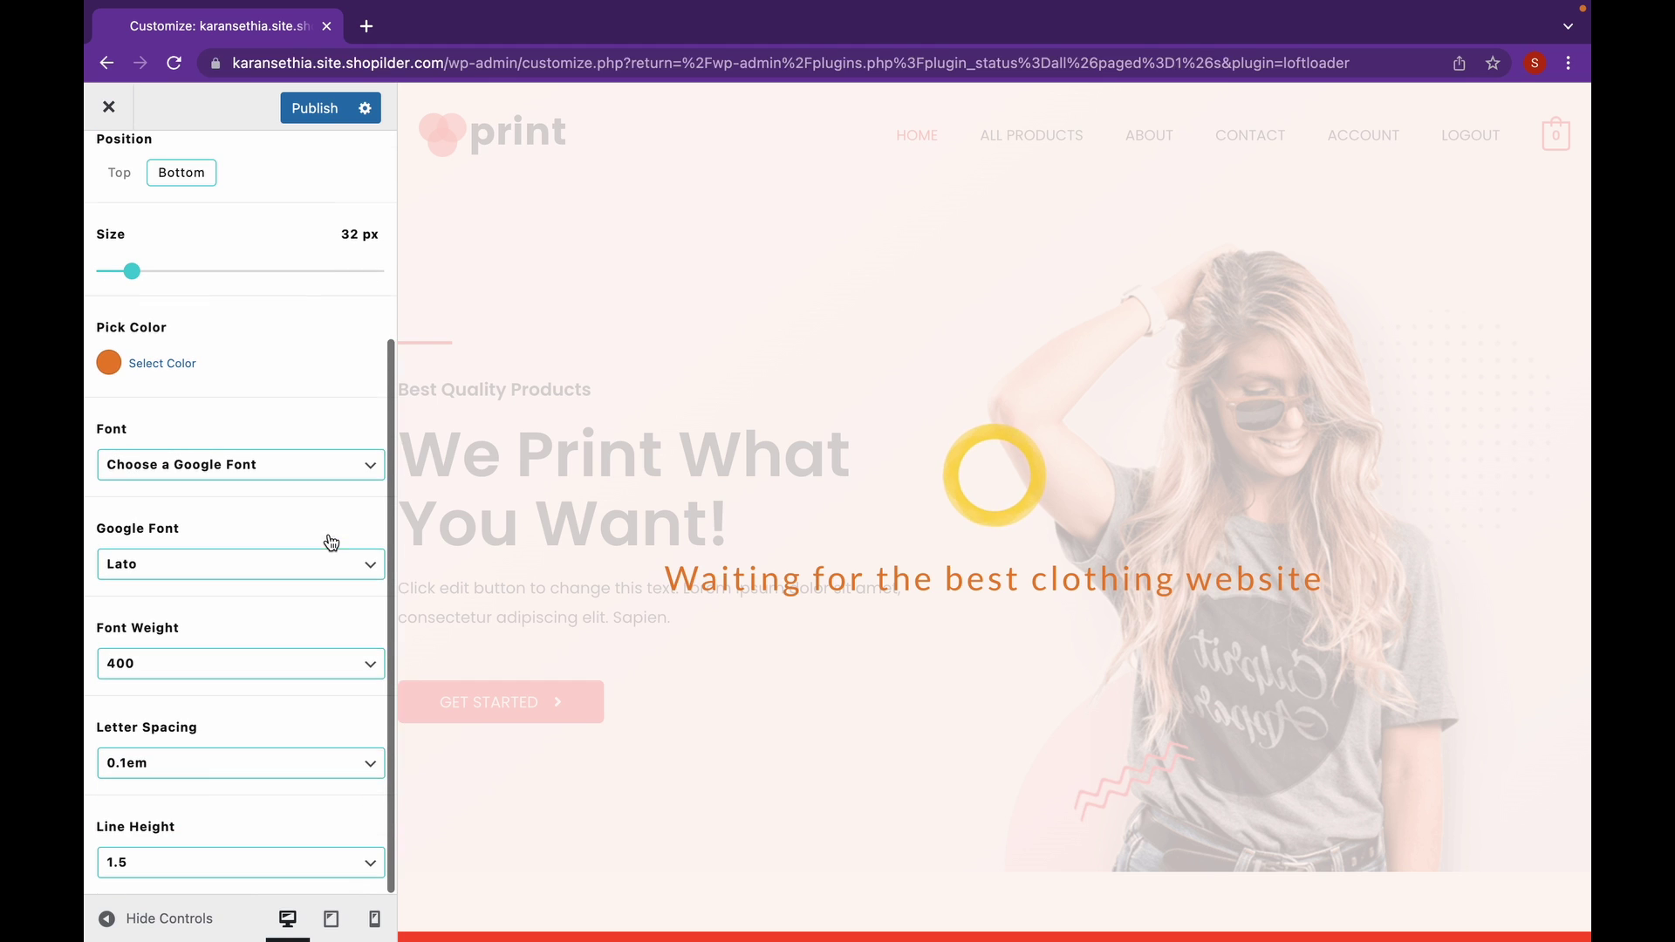
click(327, 667)
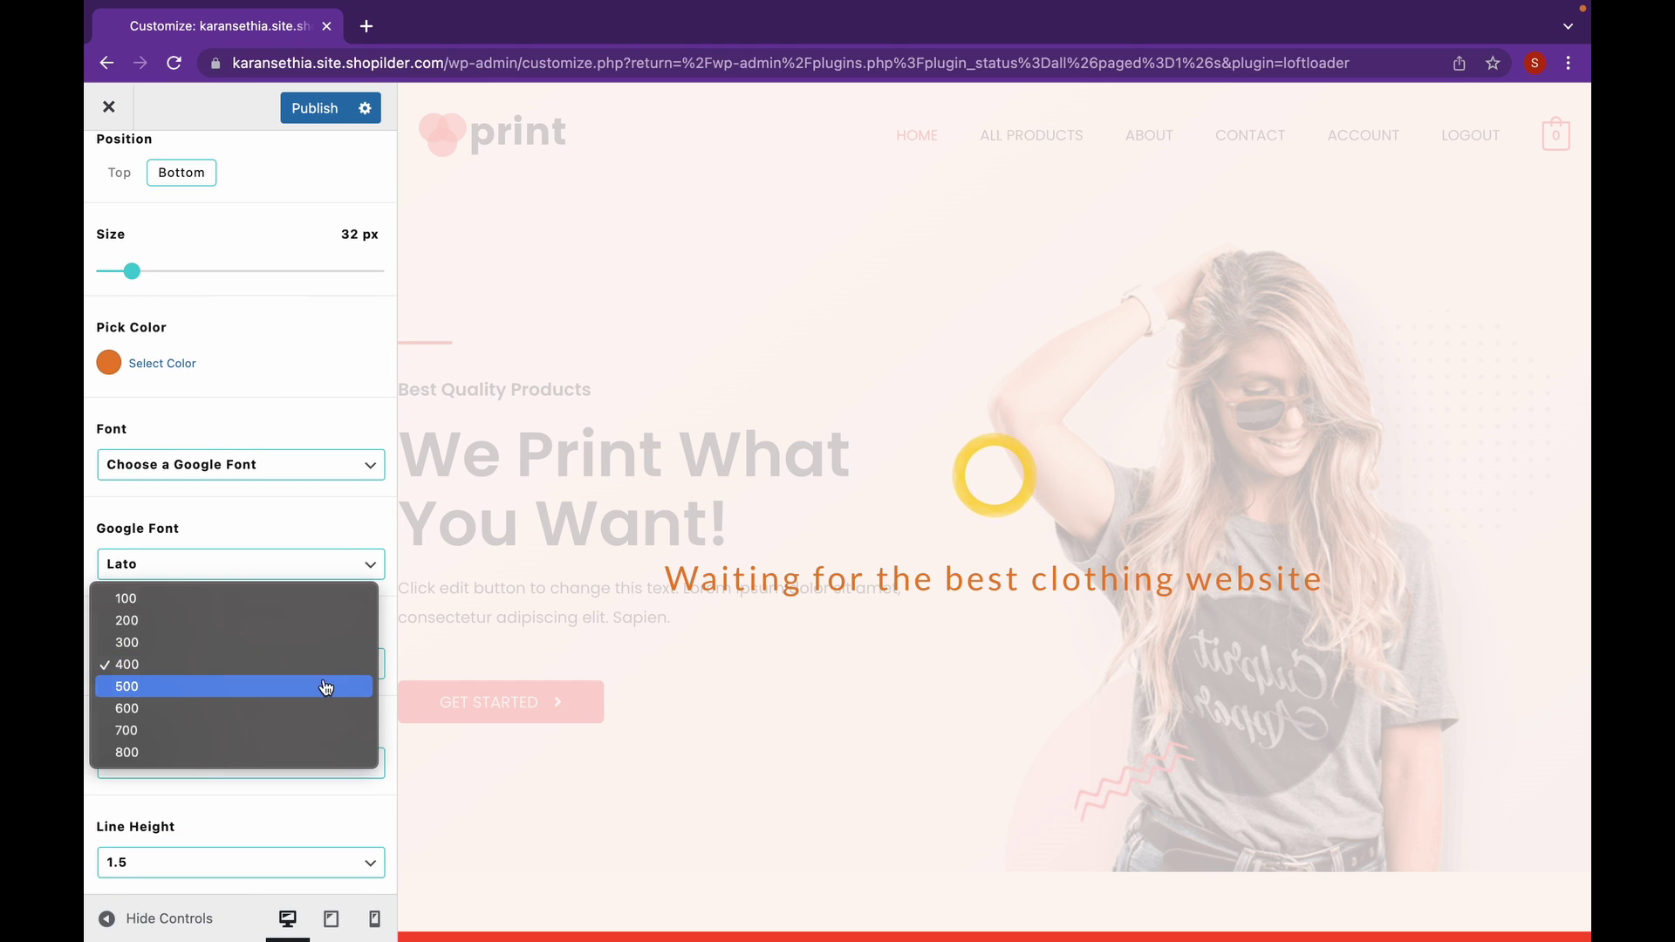
click(327, 689)
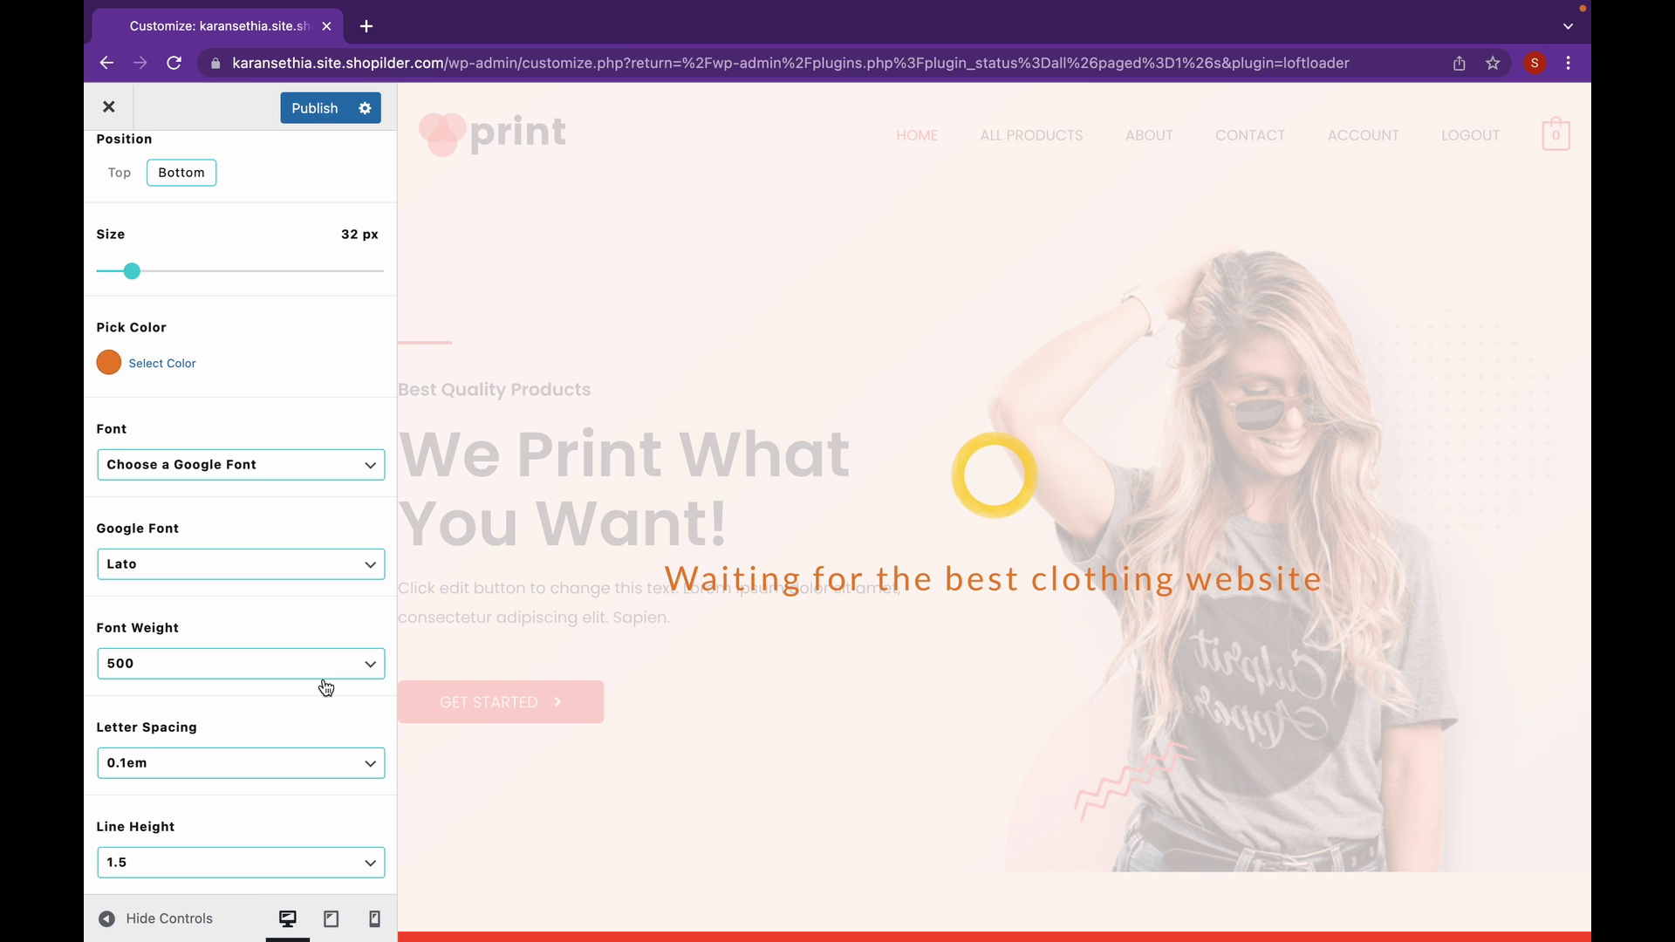
scroll(325, 683, up, 4)
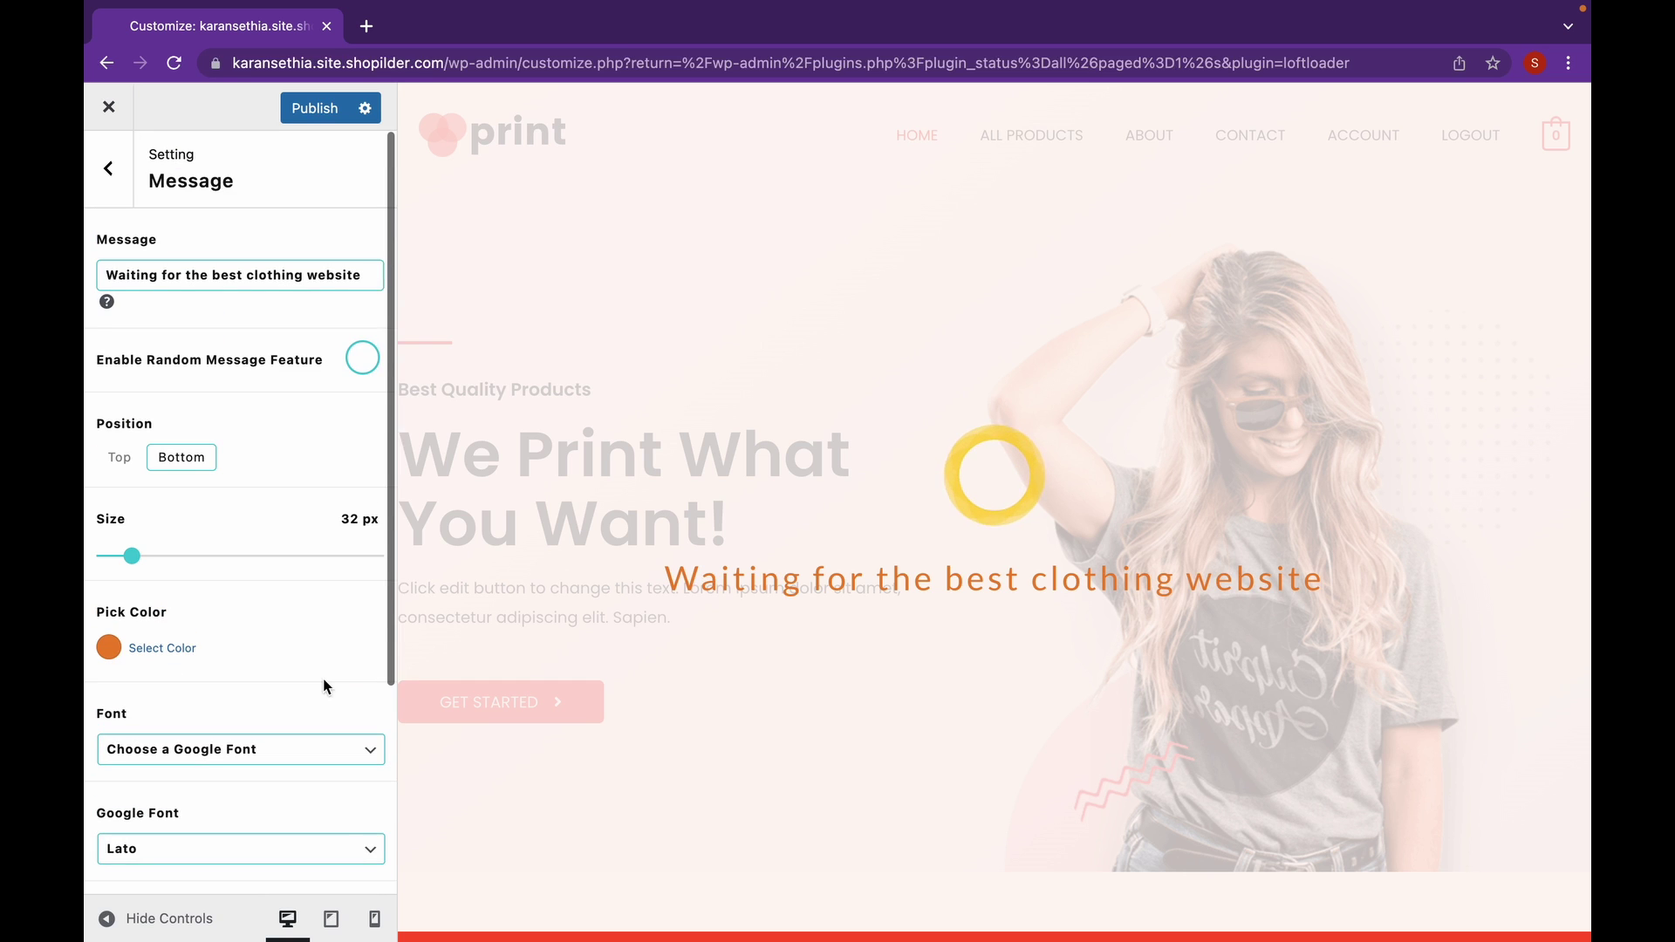
click(312, 109)
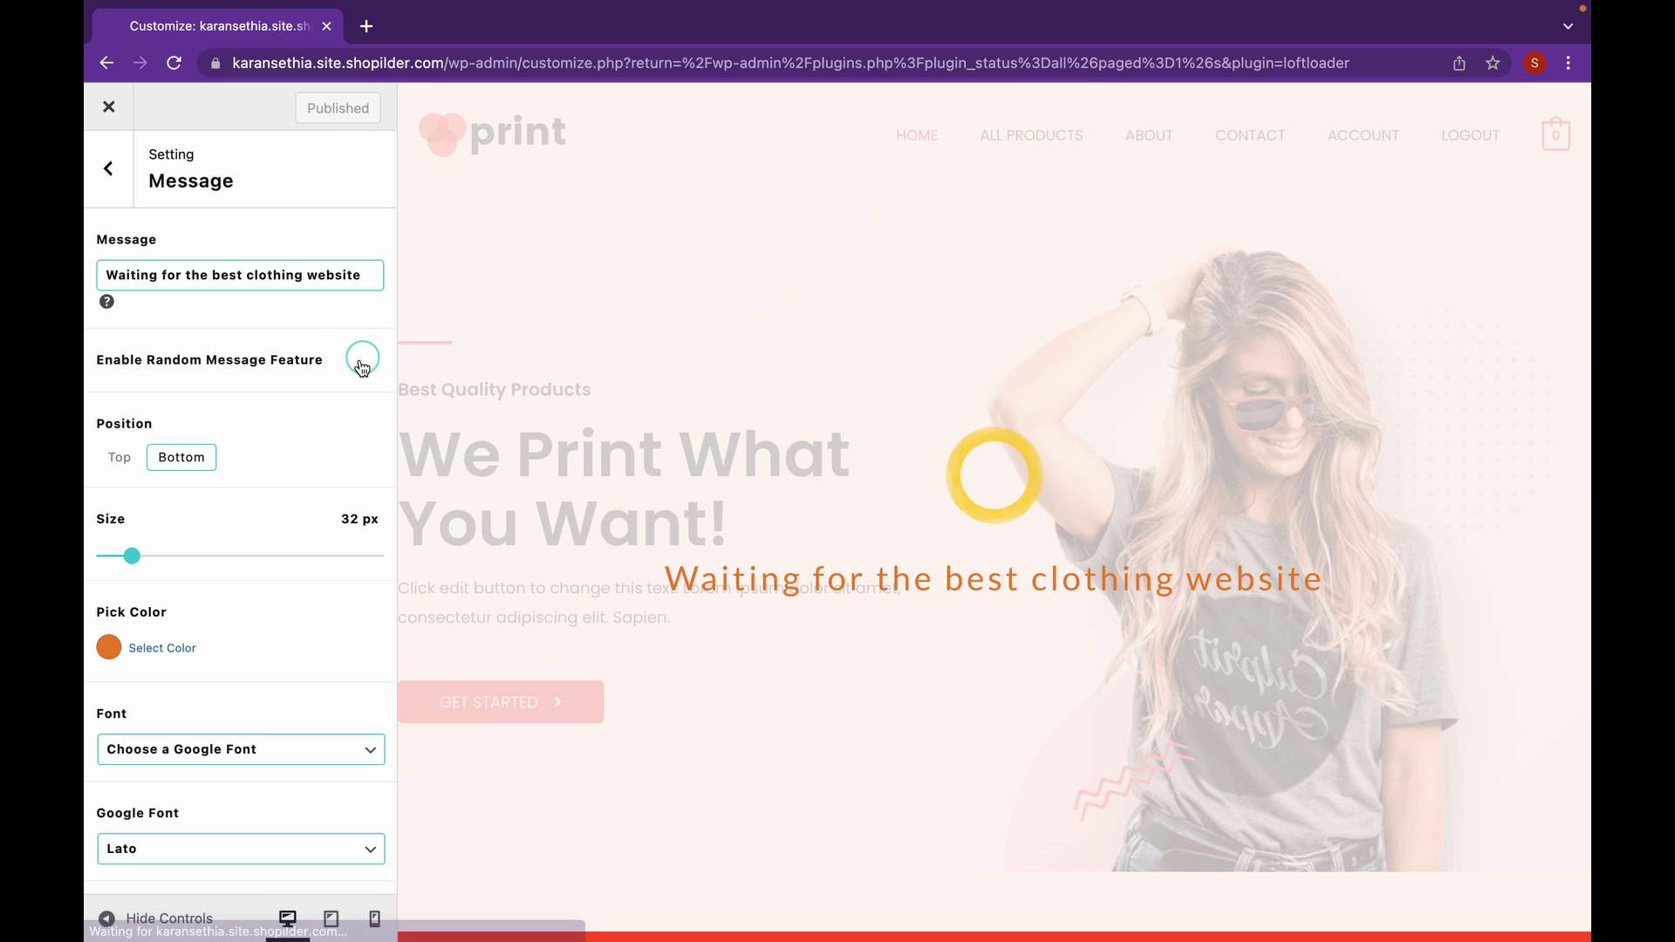
click(109, 174)
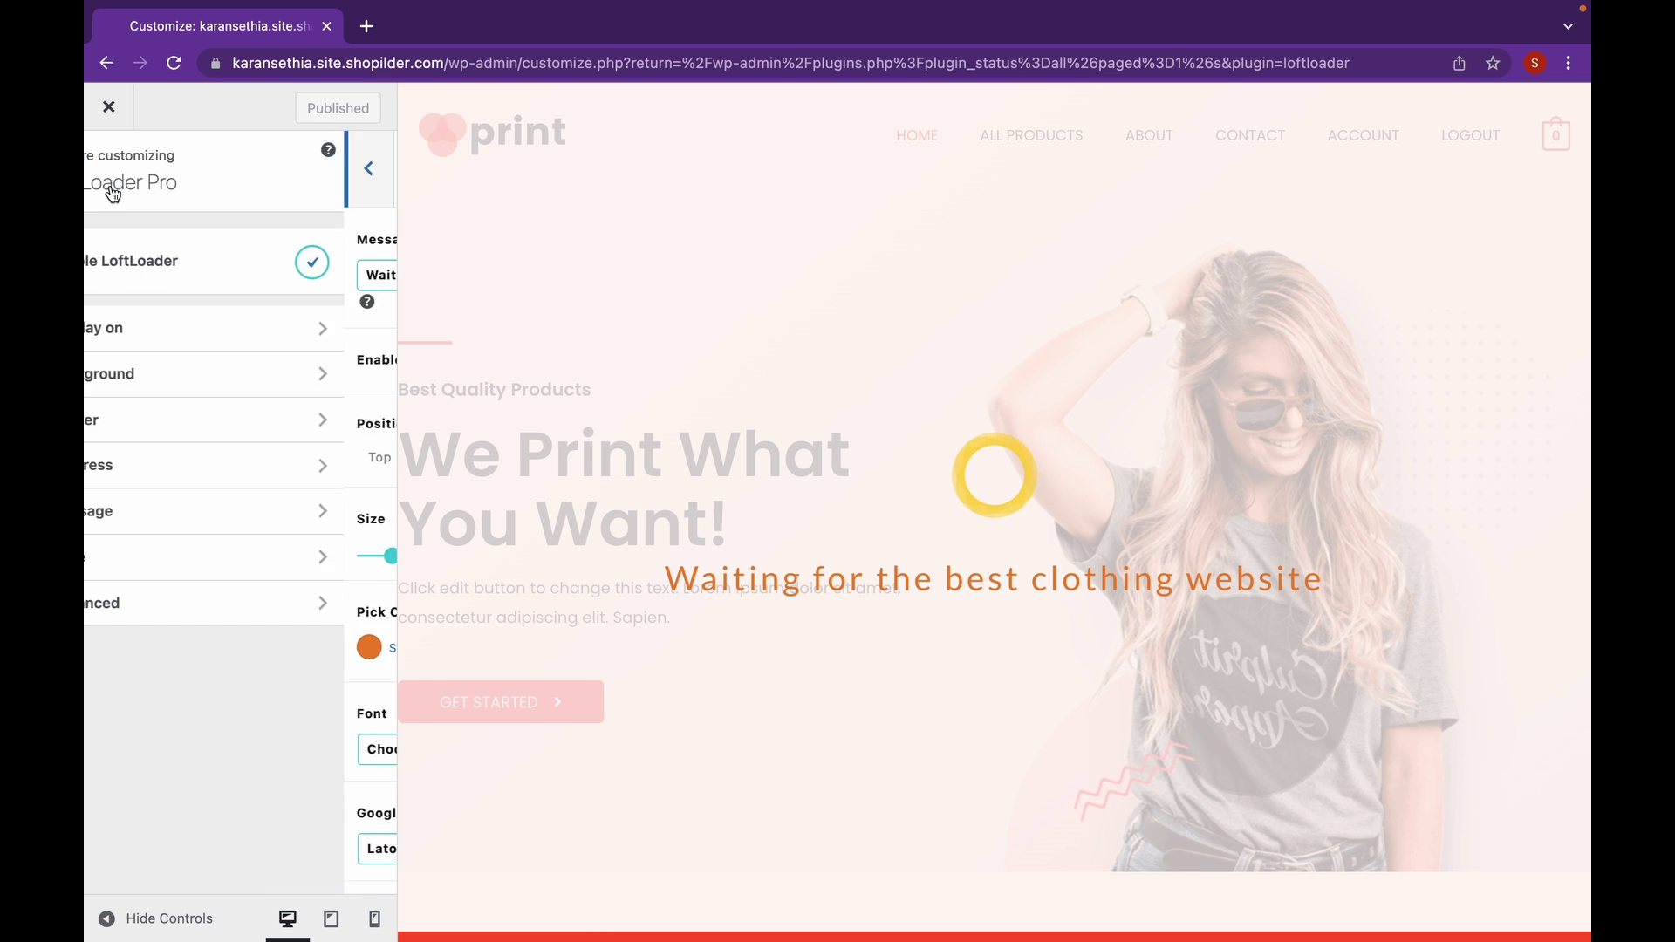
Set the preloader's minimum load time to 10 seconds and publish it
click(290, 555)
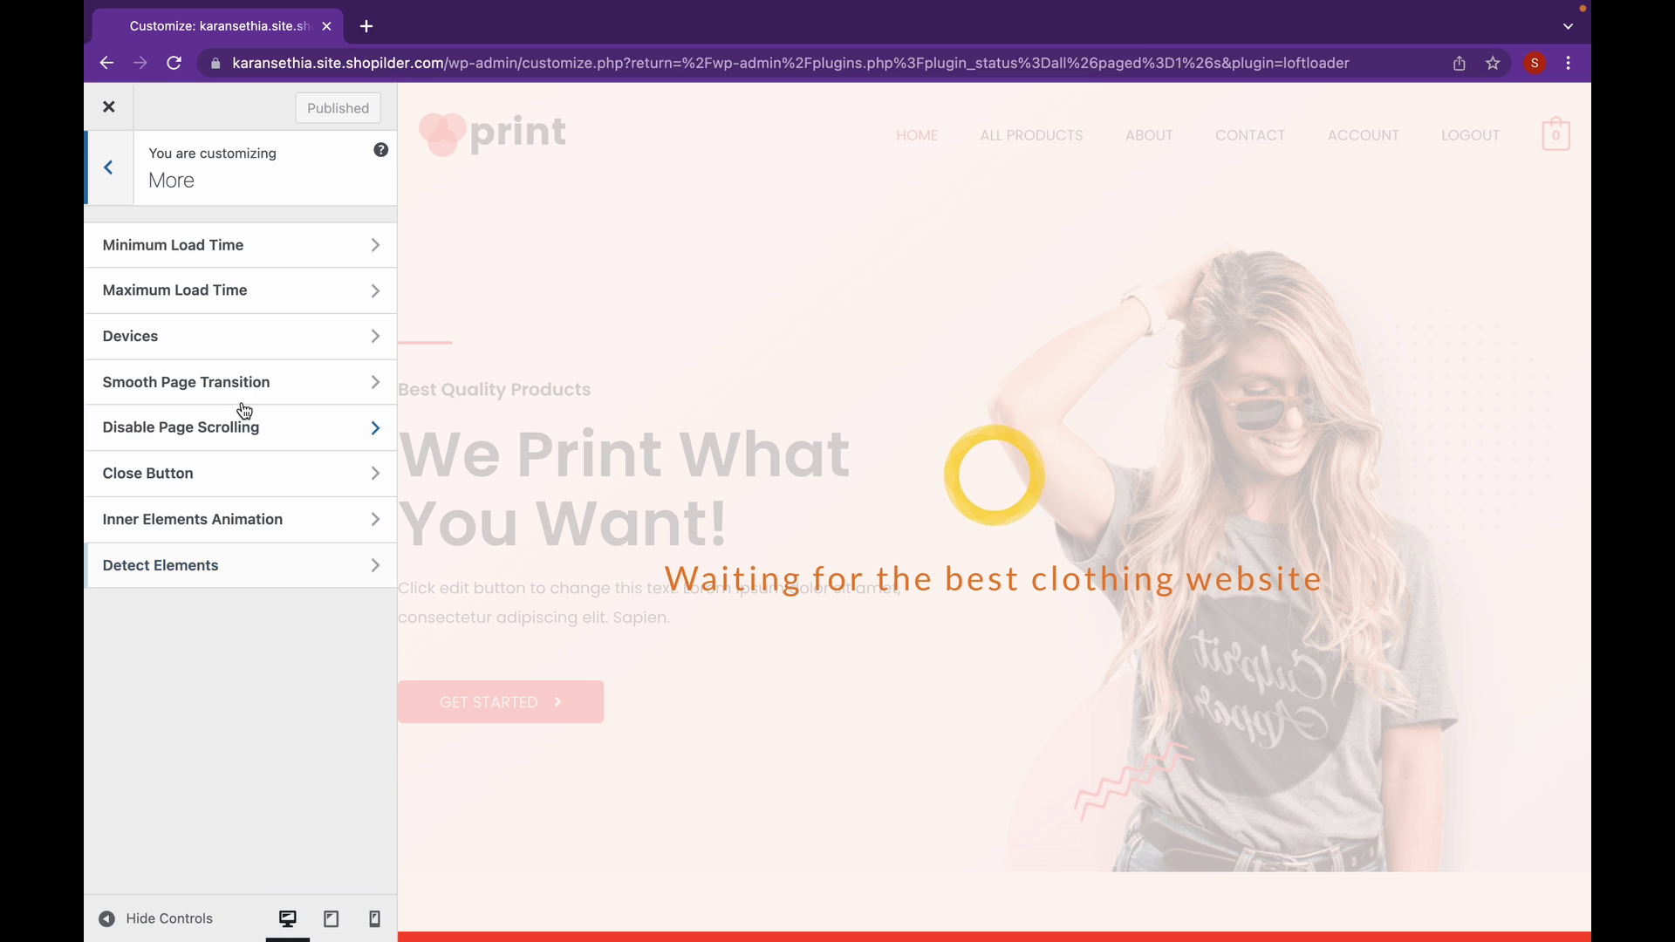
click(341, 263)
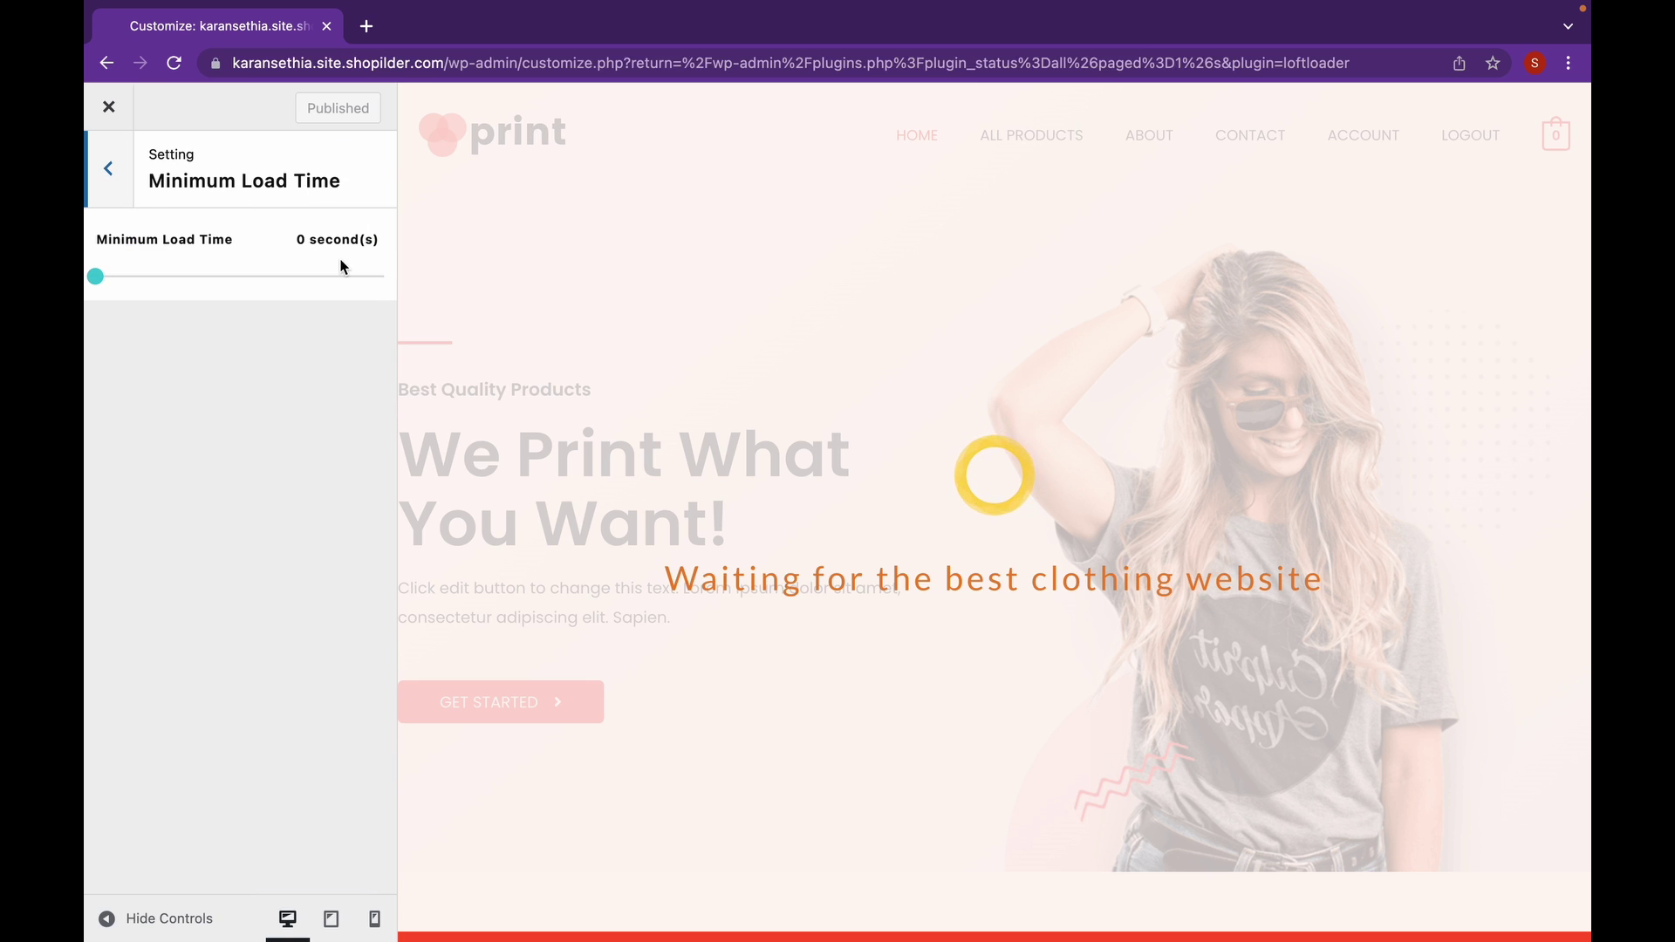
click(93, 280)
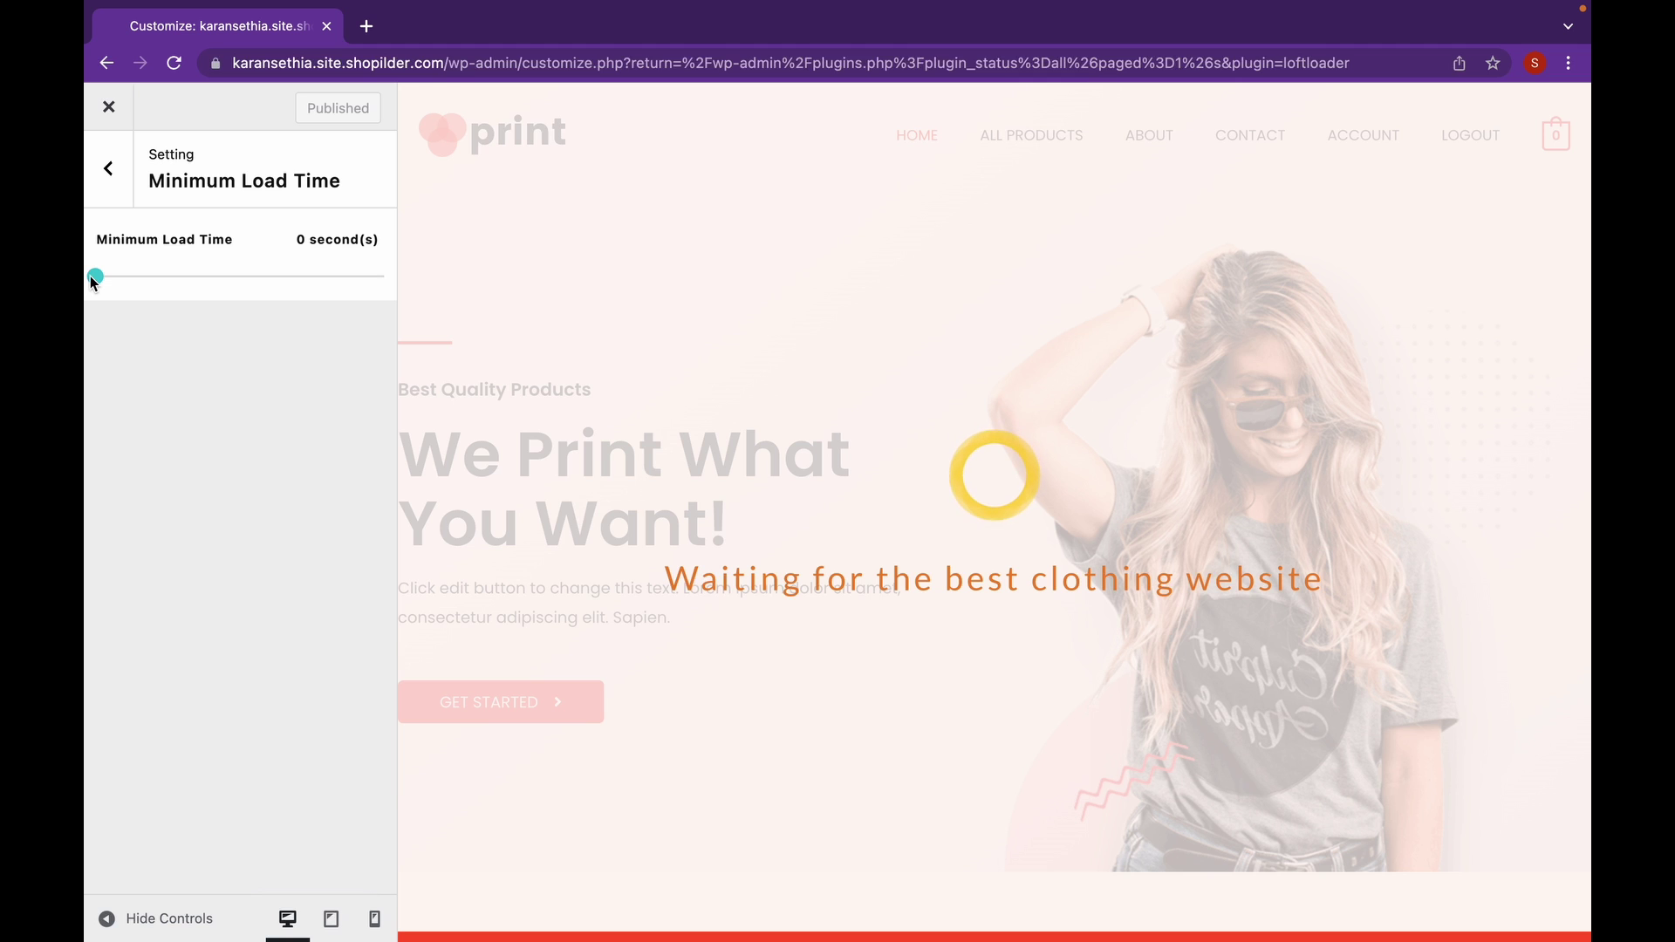
drag(94, 278, 140, 292)
click(301, 114)
Keep the Devices setting on Enable on all devices and publish it
click(119, 178)
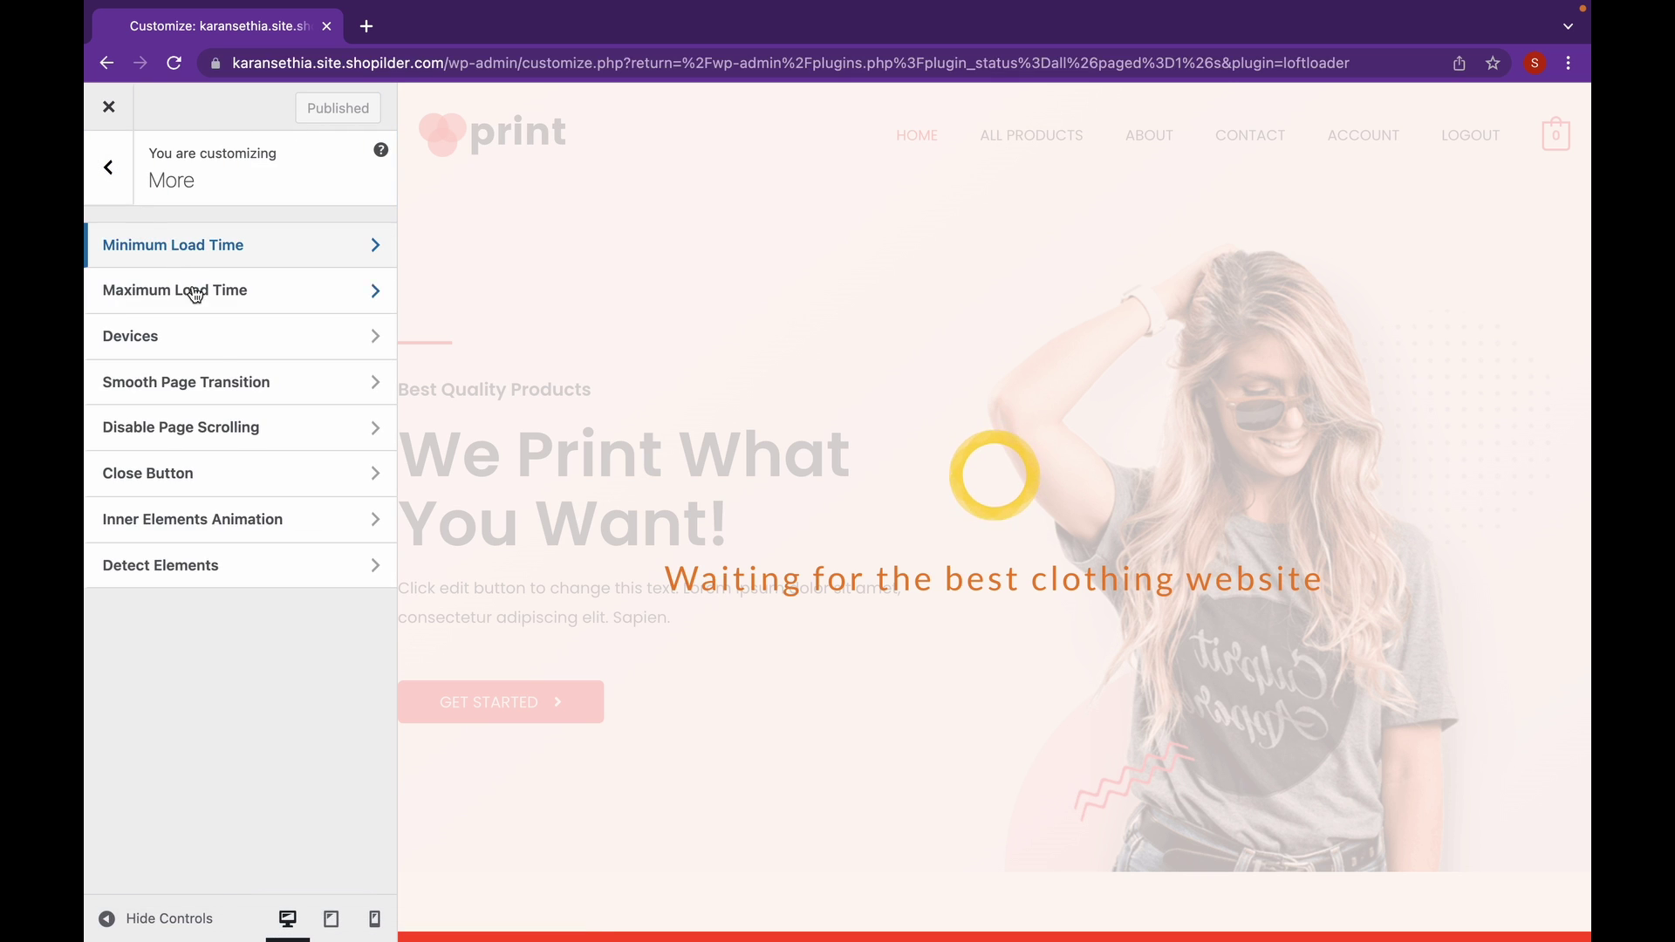
click(217, 342)
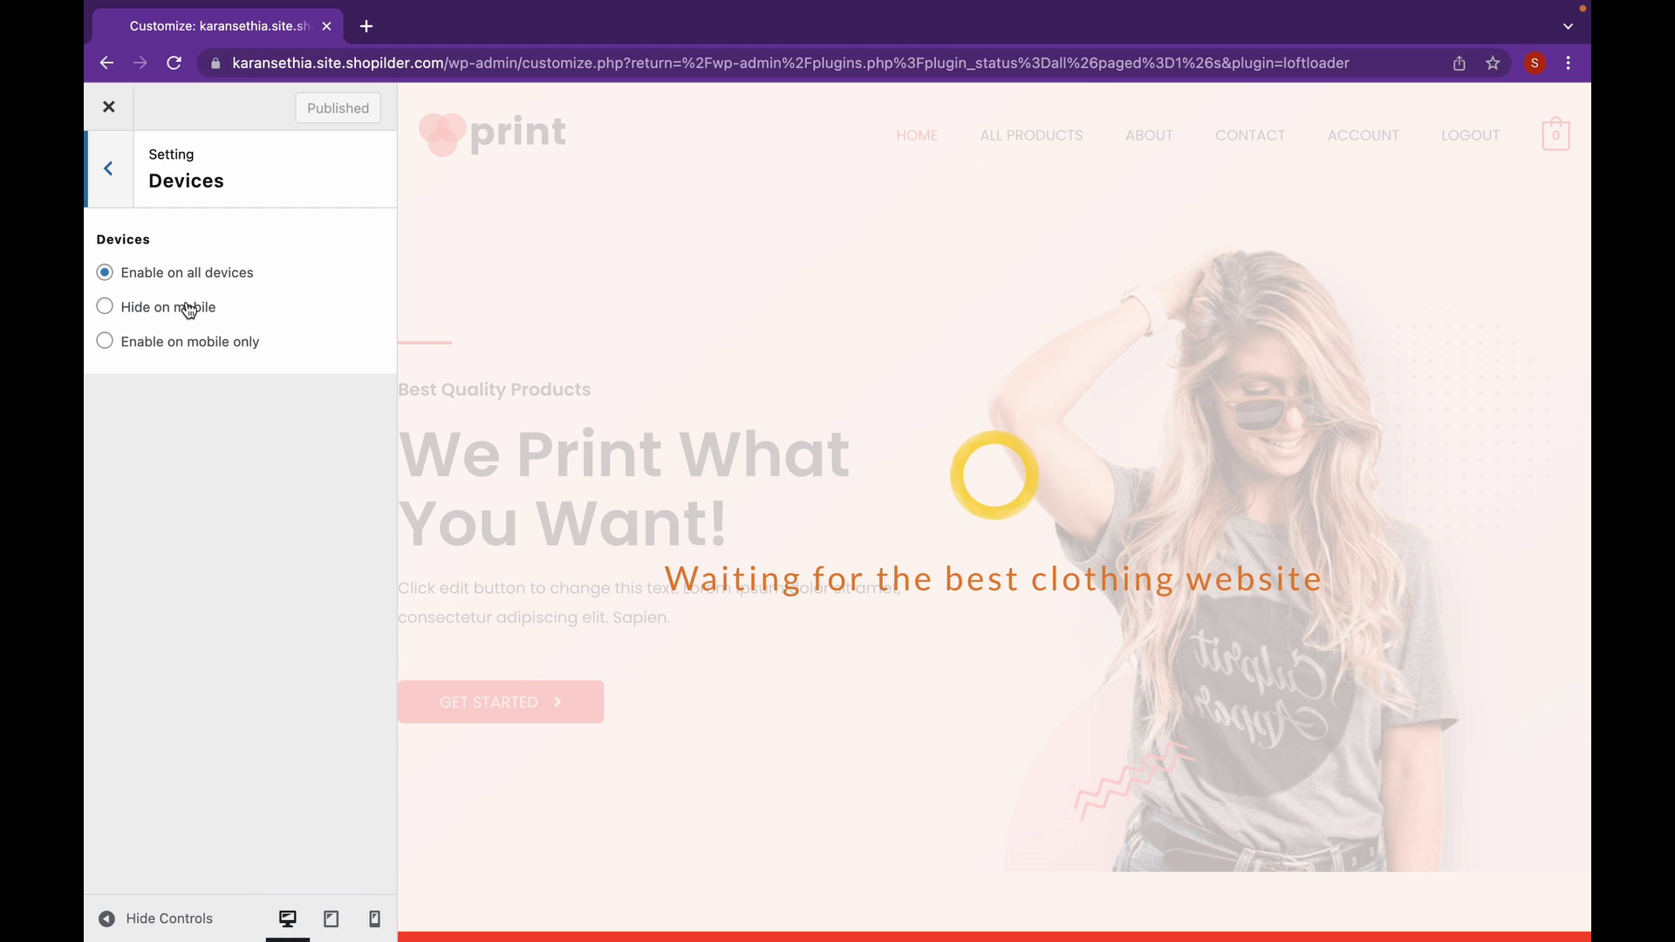
click(189, 310)
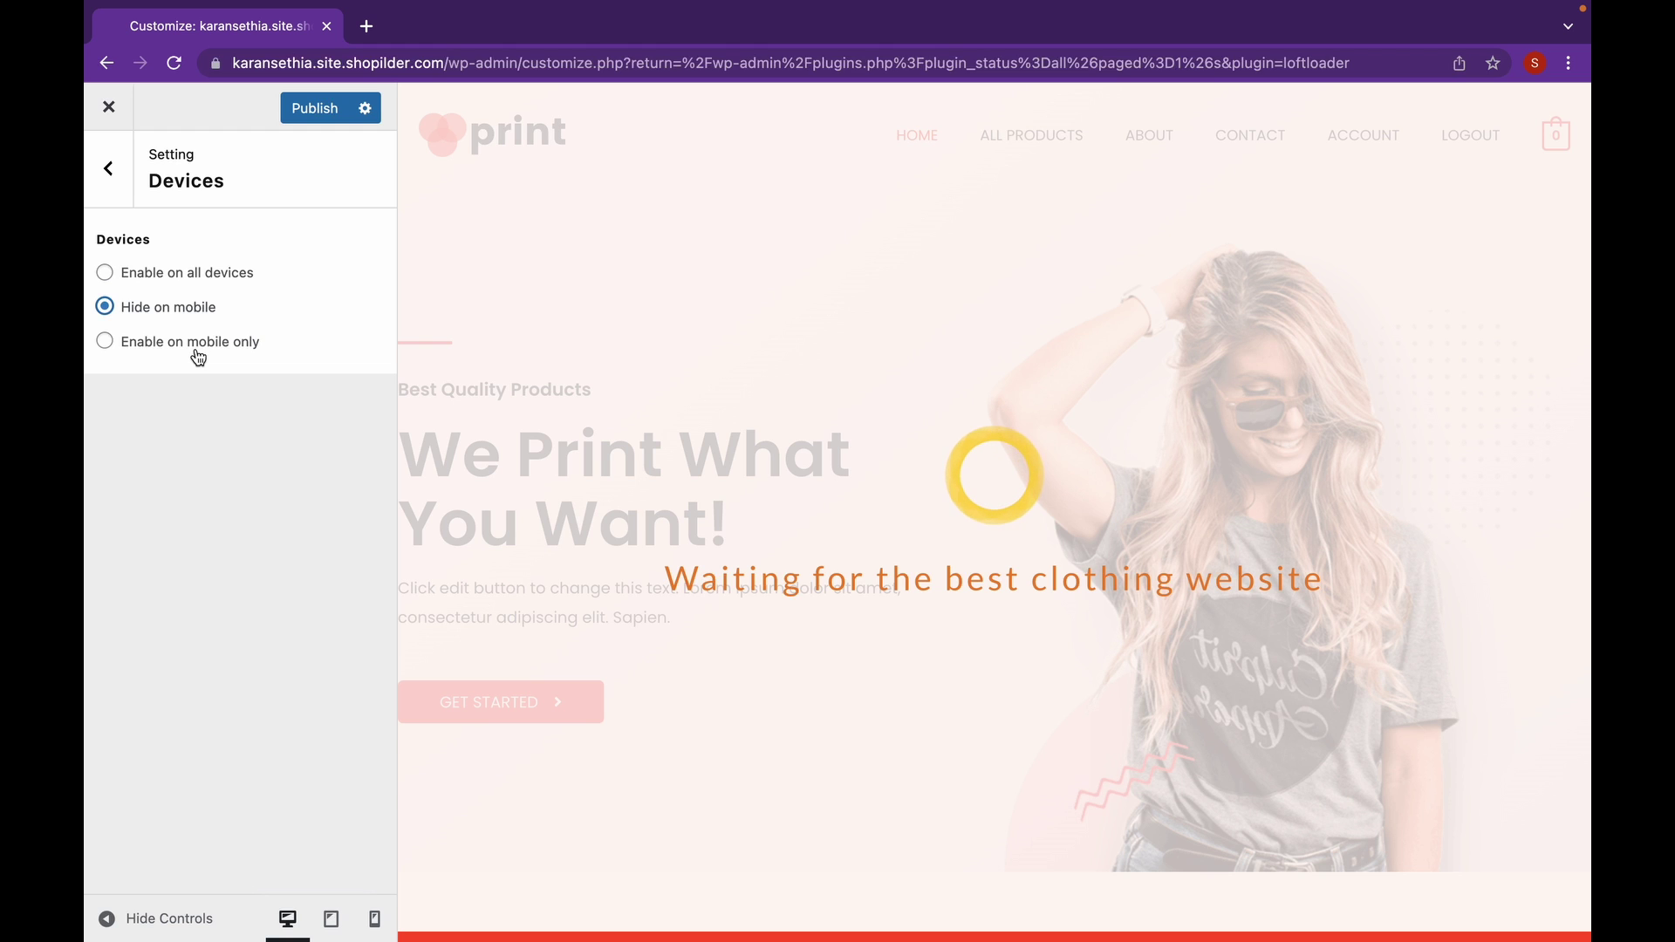
click(227, 284)
click(310, 110)
key(Escape)
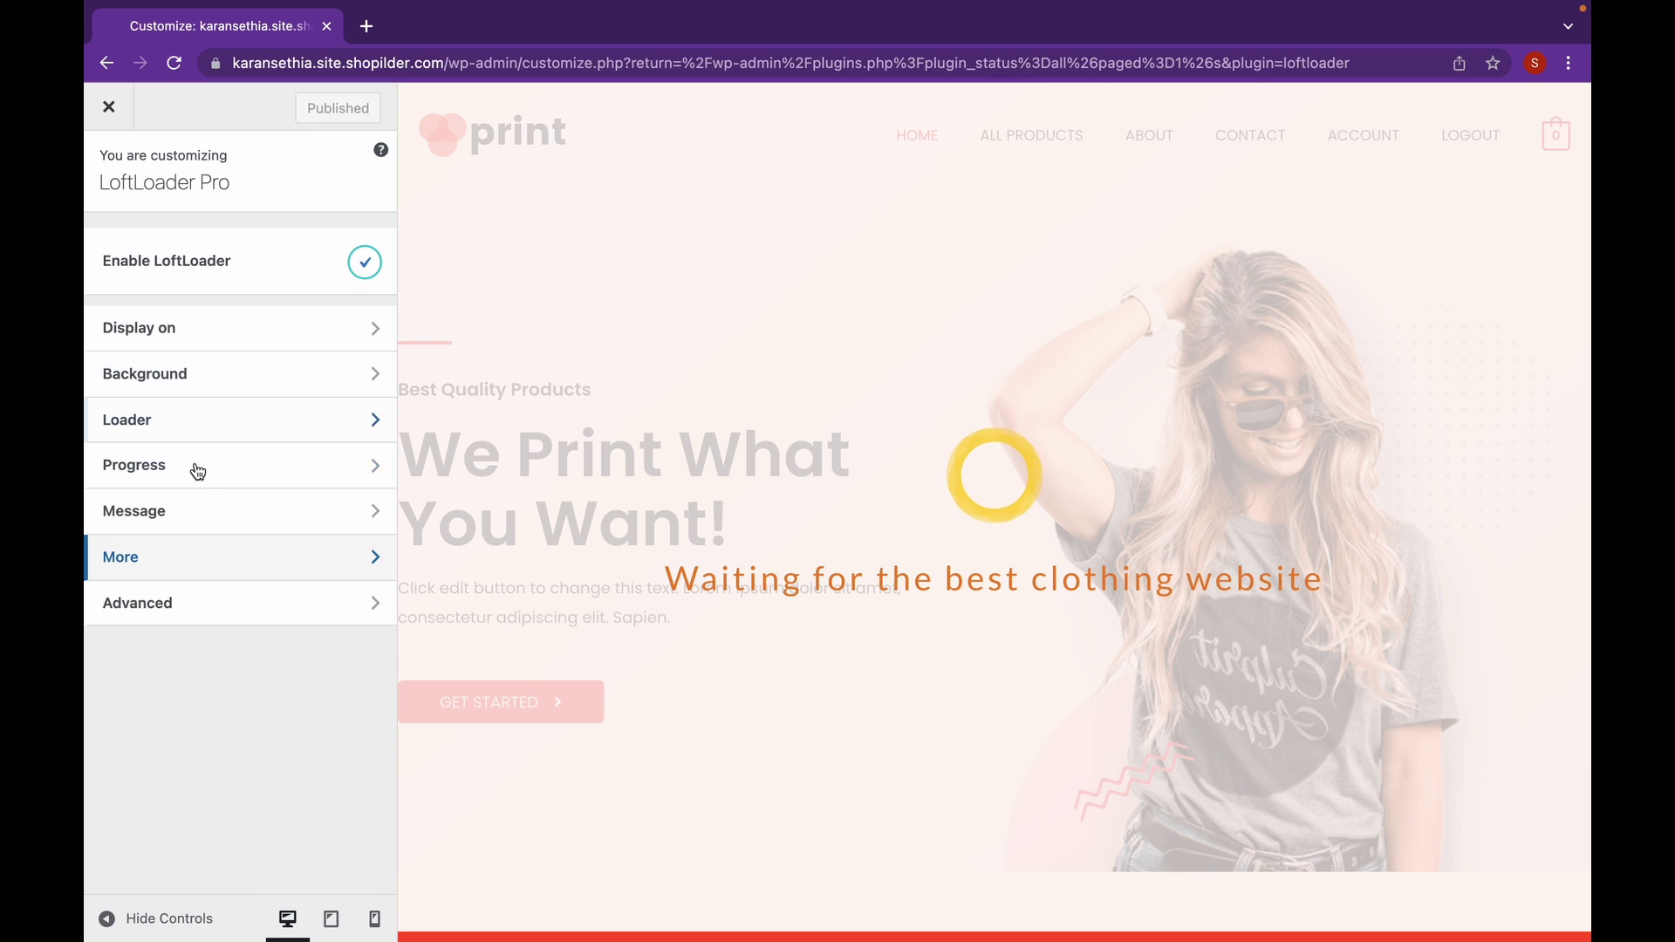
click(194, 597)
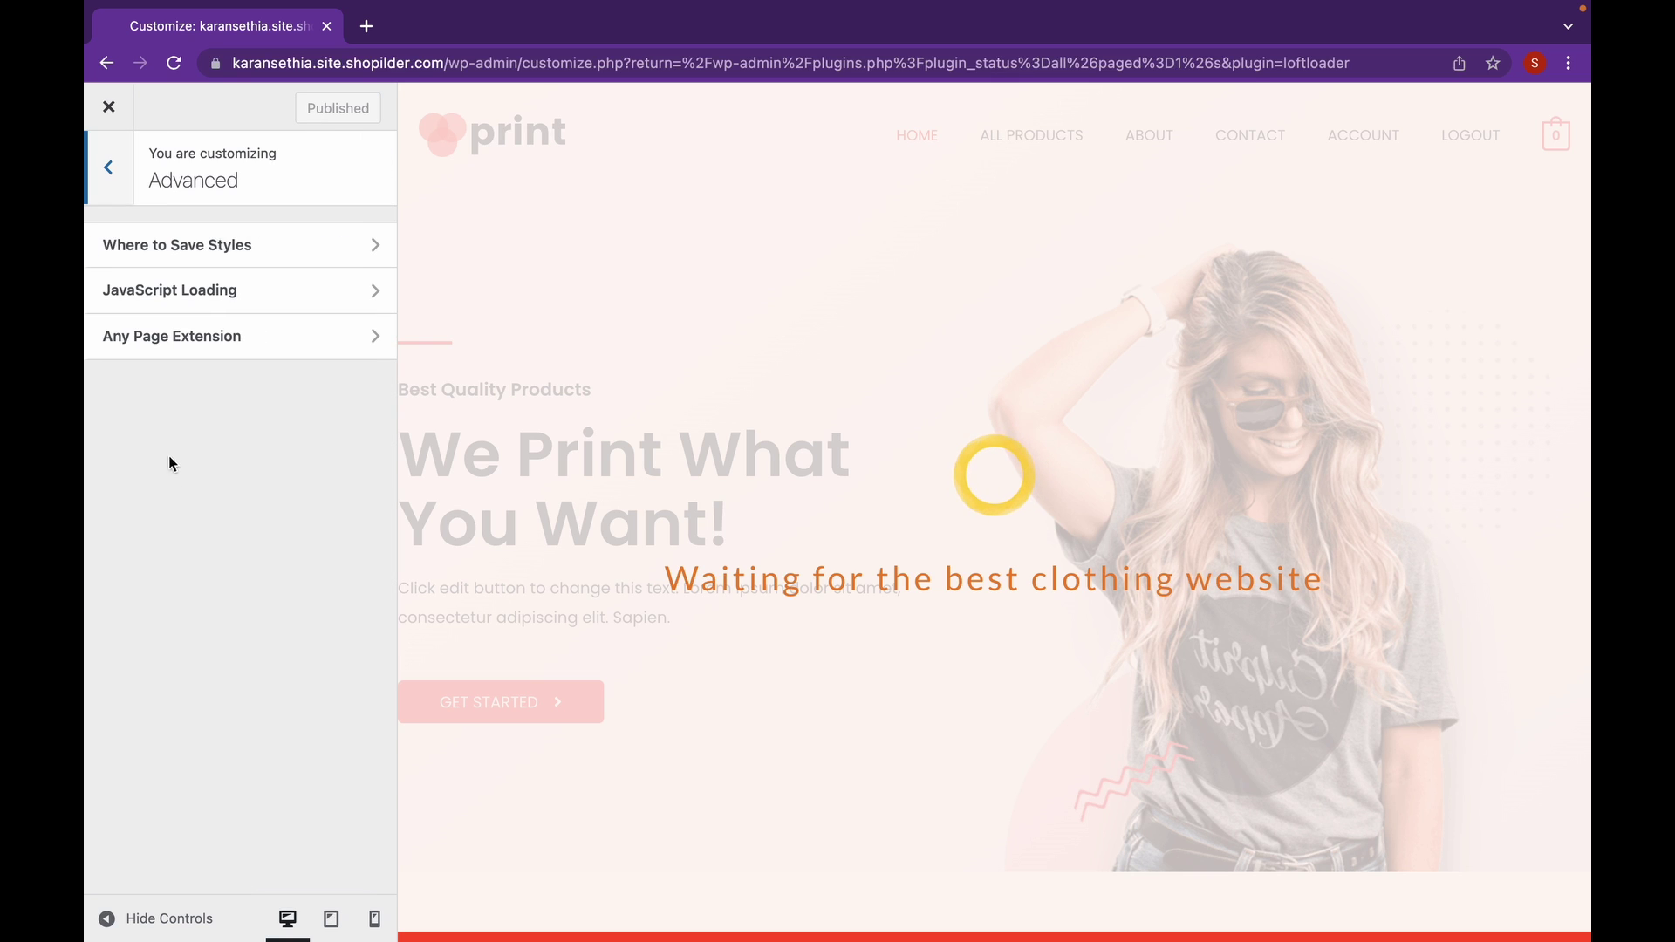
click(281, 292)
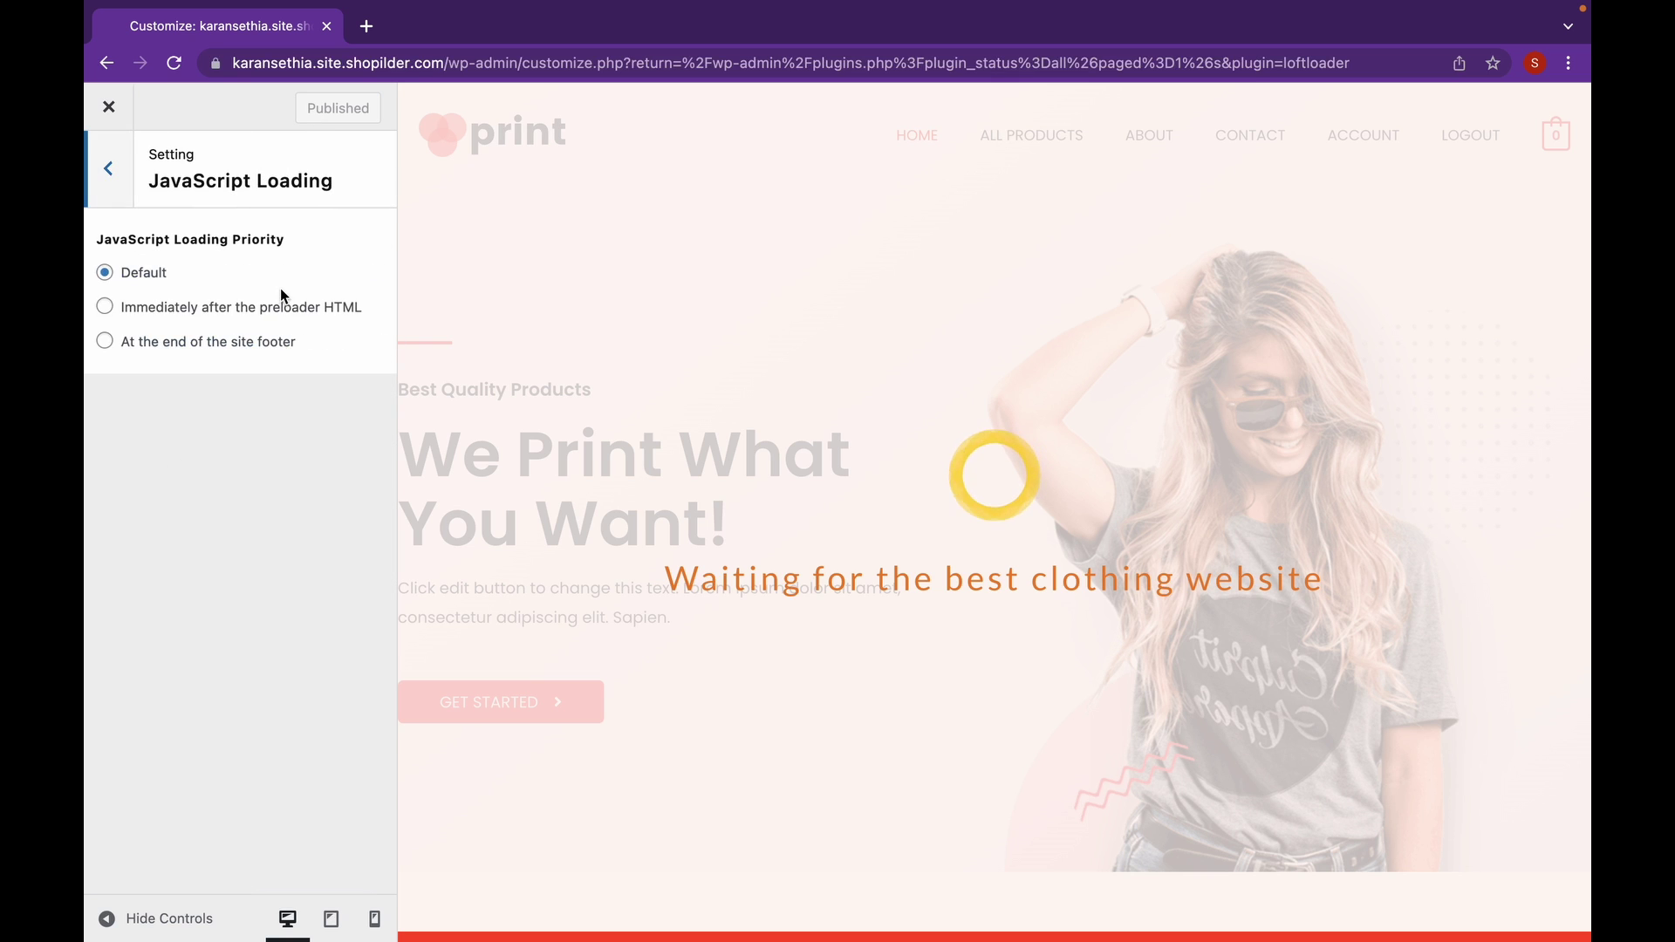
click(112, 176)
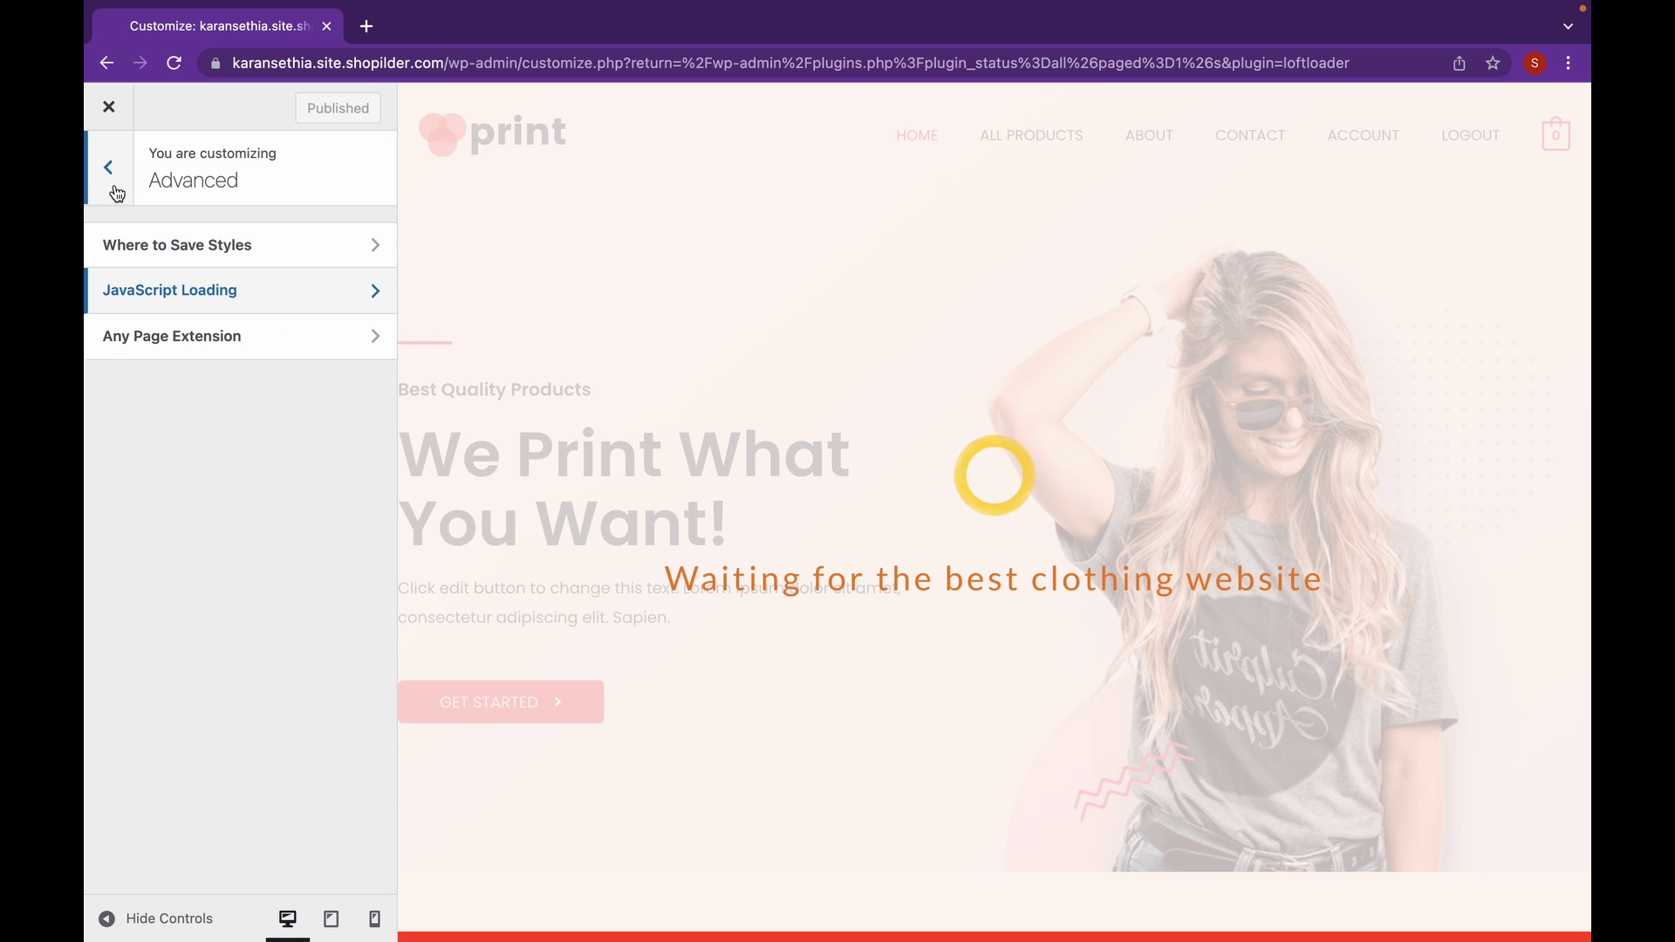
click(117, 190)
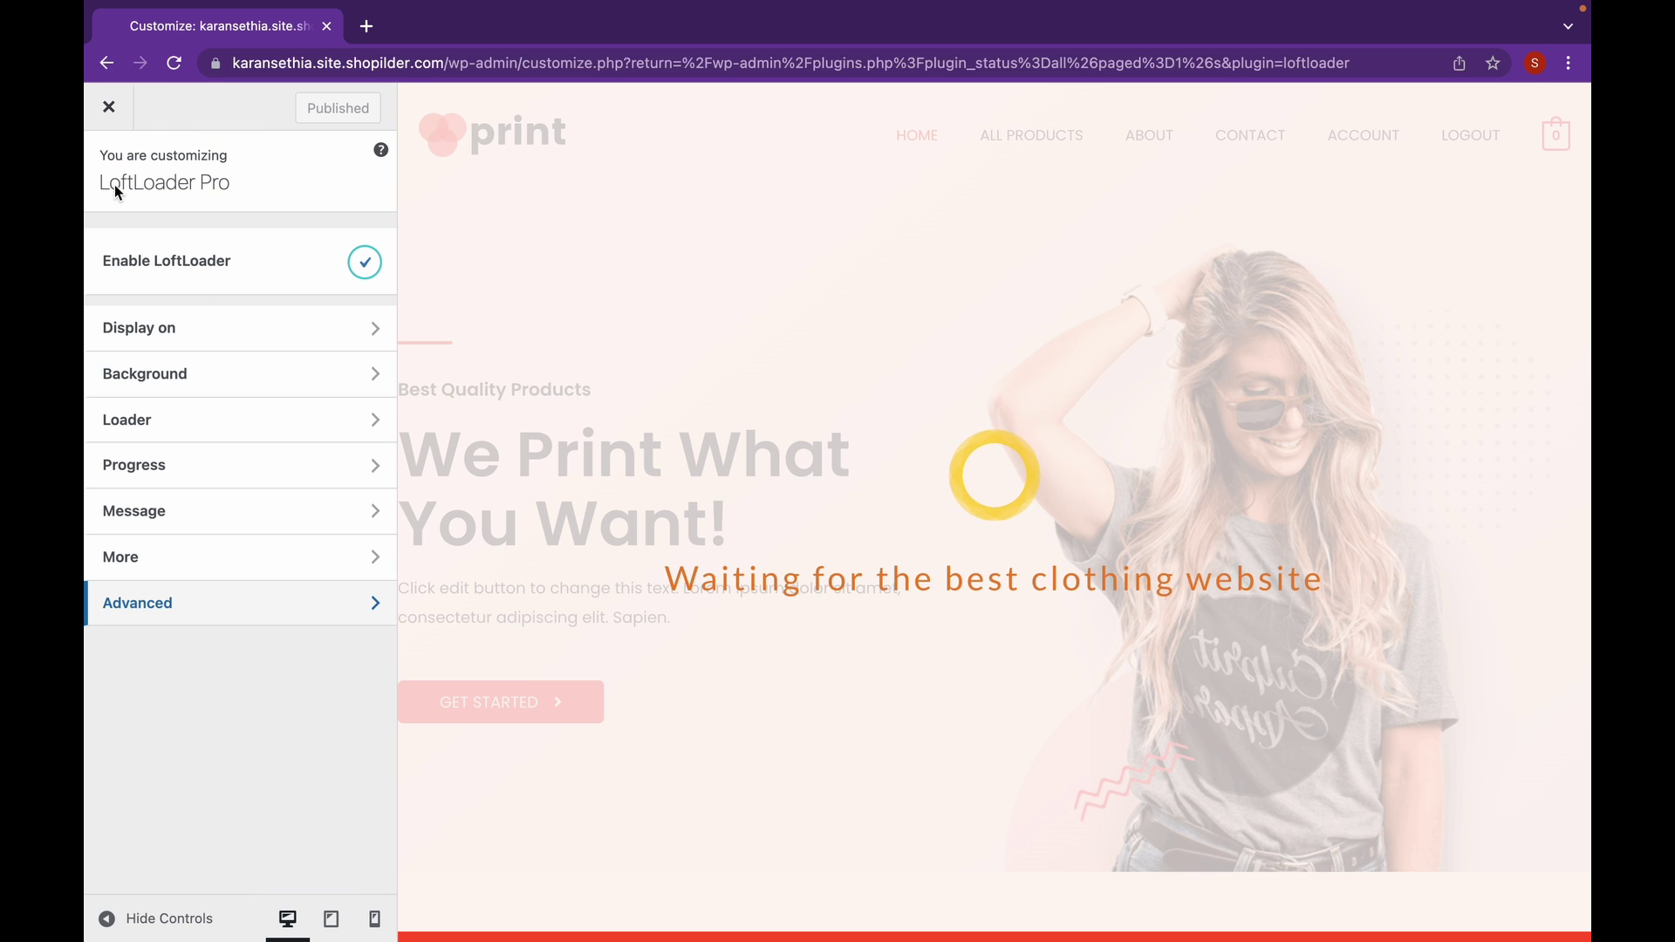
Load the live site's homepage in a new browser tab to watch the preloader run
click(371, 25)
text(karansethia.site.shopilder.com)
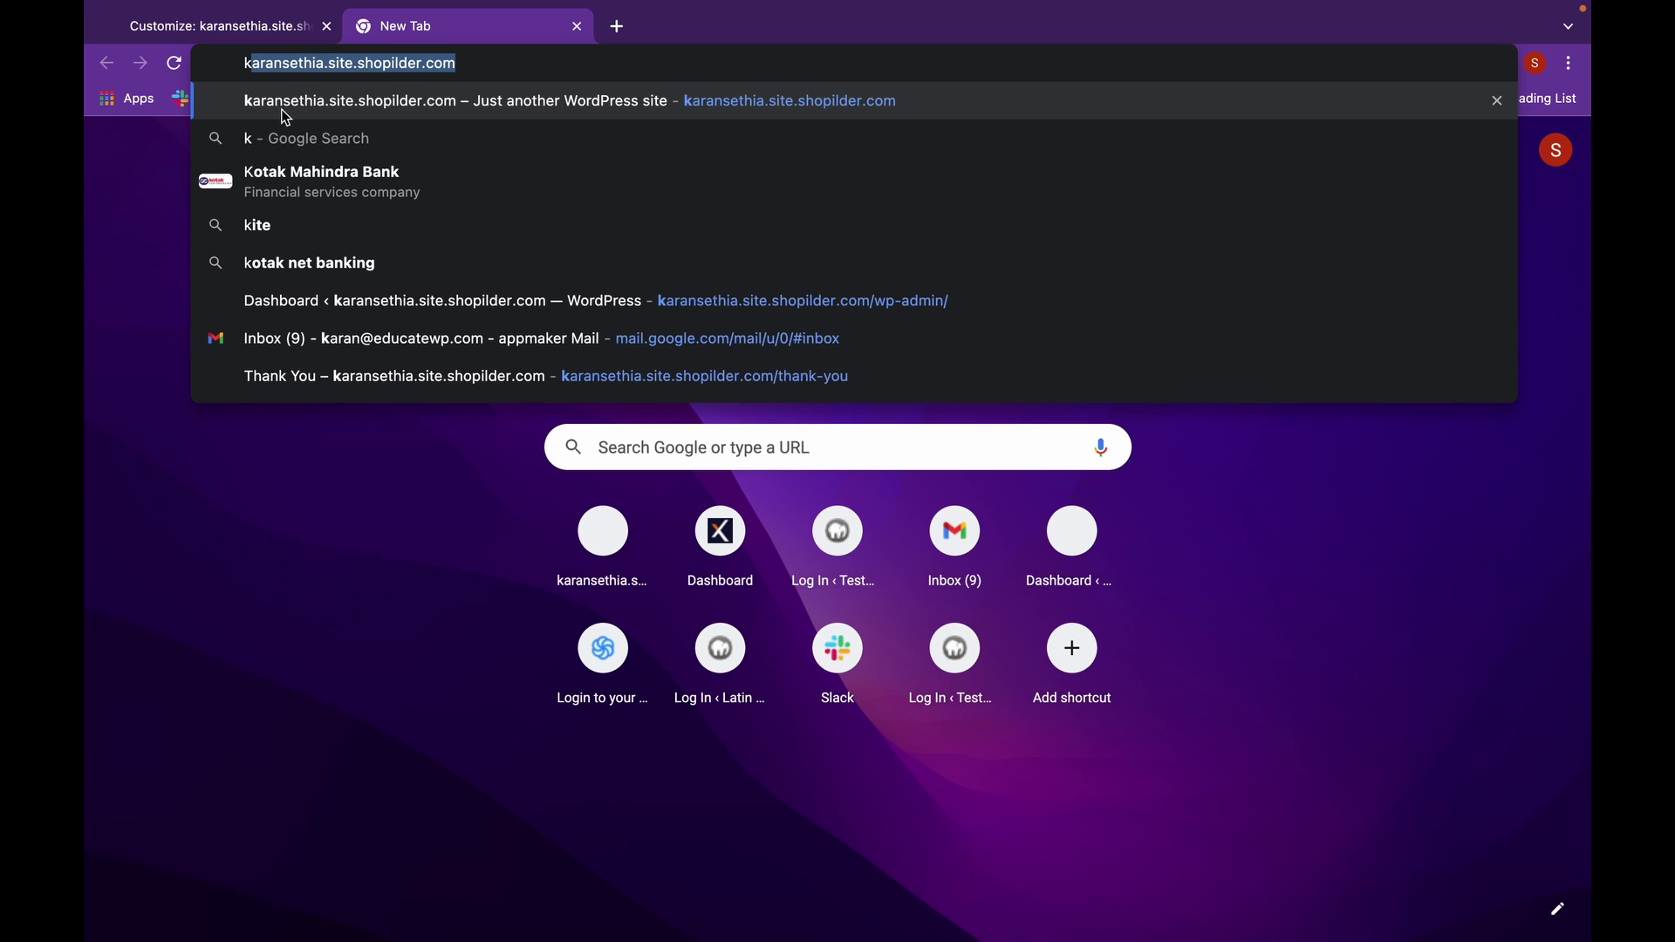
click(283, 116)
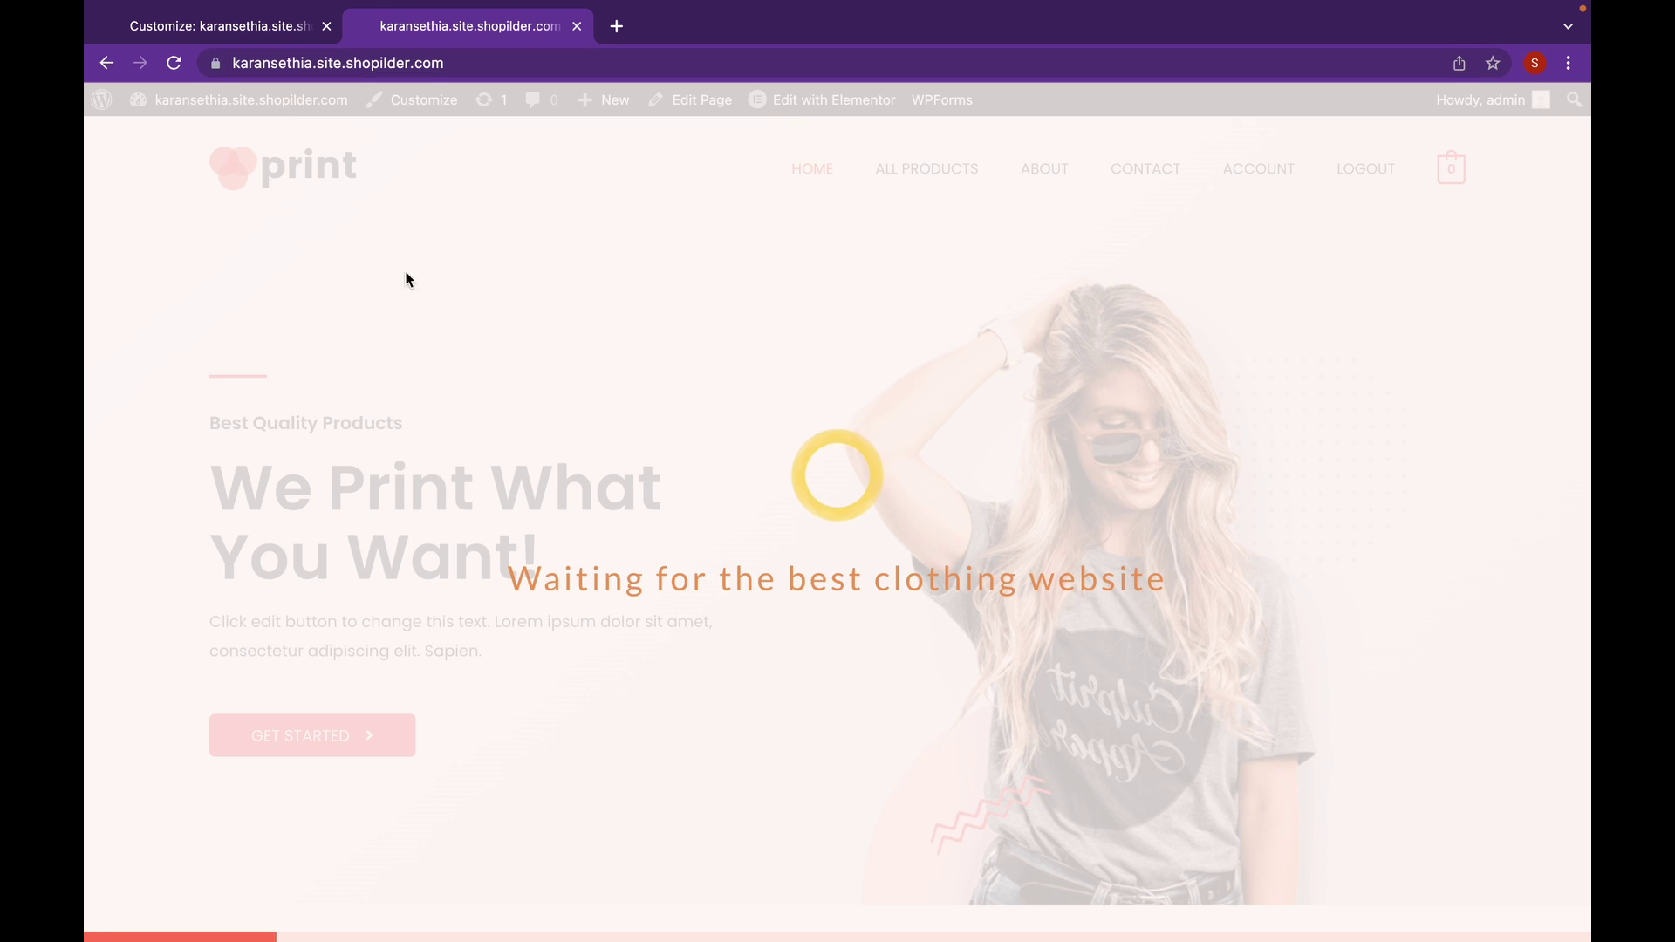